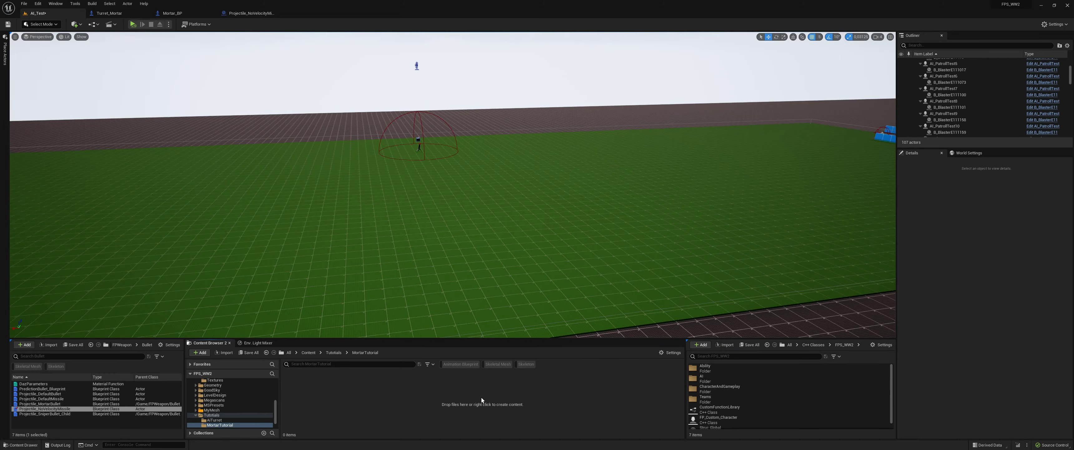
Create an Actor-based Blueprint class named TutorialMortarProjectile_BP and open it in the Blueprint editor.
{"action": "right_click", "coordinate": [480, 168]}
{"action": "left_click", "coordinate": [507, 228]}
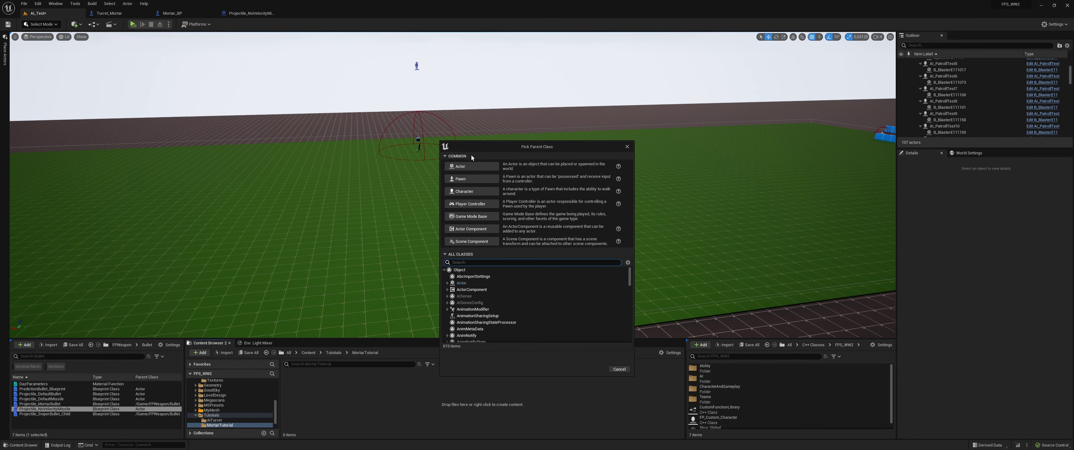
{"action": "left_click", "coordinate": [466, 165]}
{"action": "type", "text": "TutorialMortarProjectile_BP"}
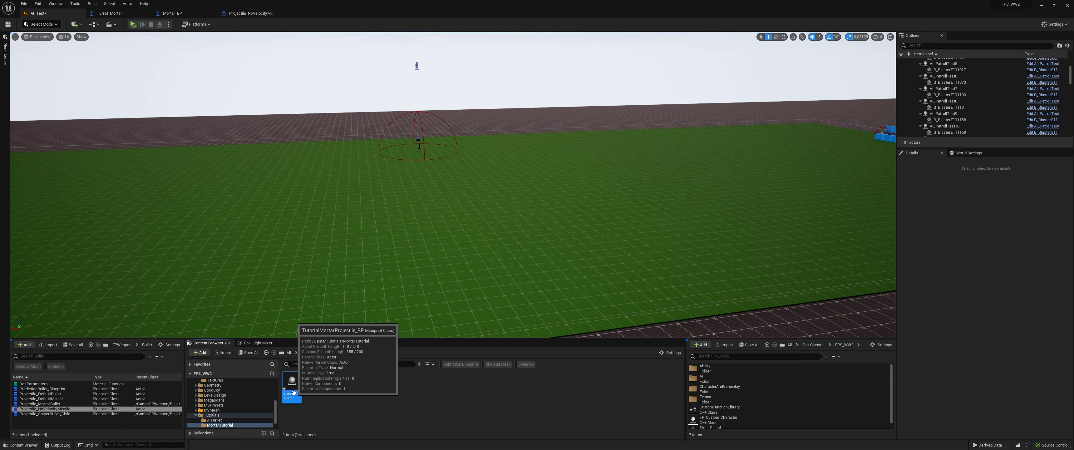
{"action": "double_click", "coordinate": [292, 394]}
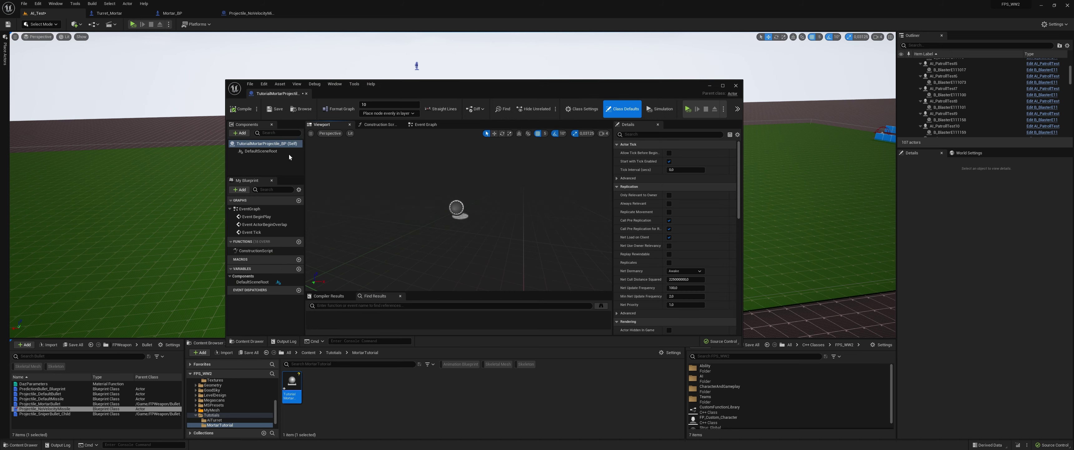
Dock the Blueprint editor into the main window and add a Sphere component.
{"action": "left_click_drag", "start_coordinate": [264, 94], "coordinate": [313, 16]}
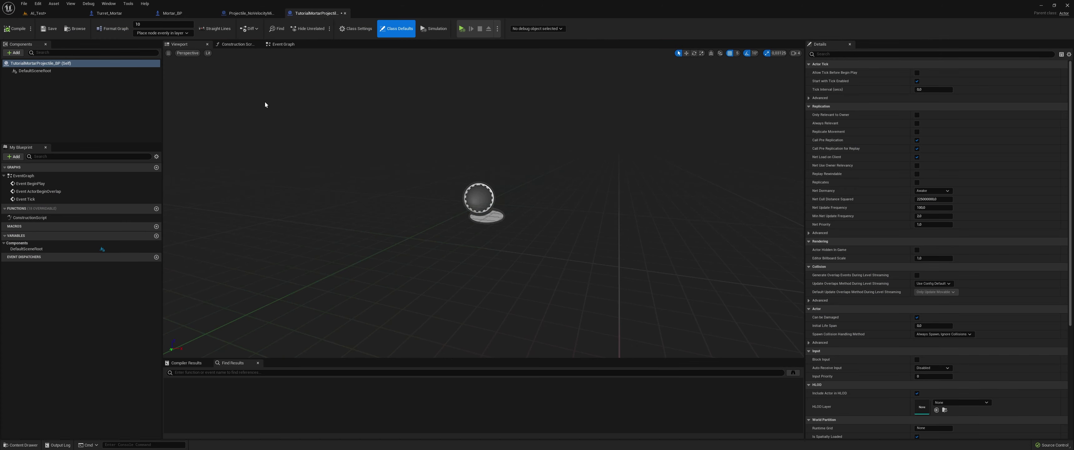
{"action": "left_click_drag", "start_coordinate": [287, 141], "coordinate": [10, 75]}
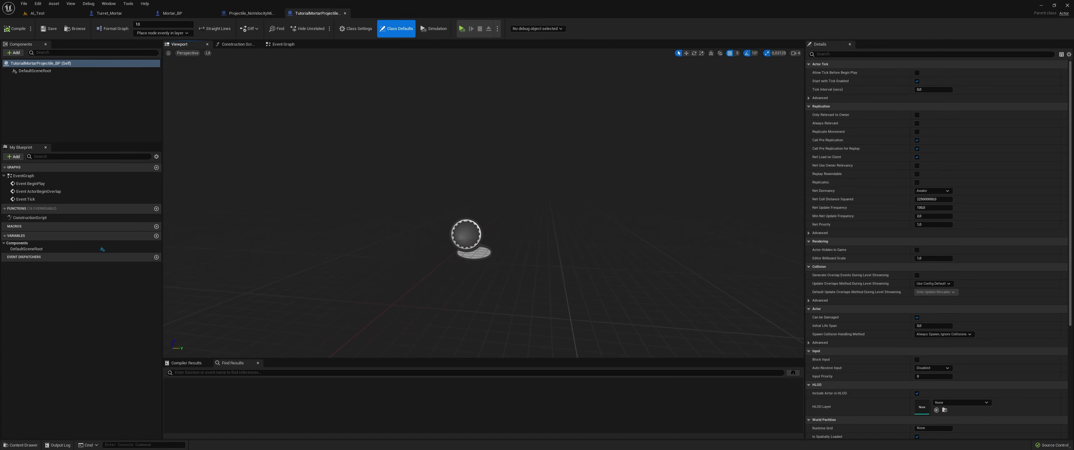
{"action": "left_click", "coordinate": [14, 52]}
{"action": "type", "text": "sphere"}
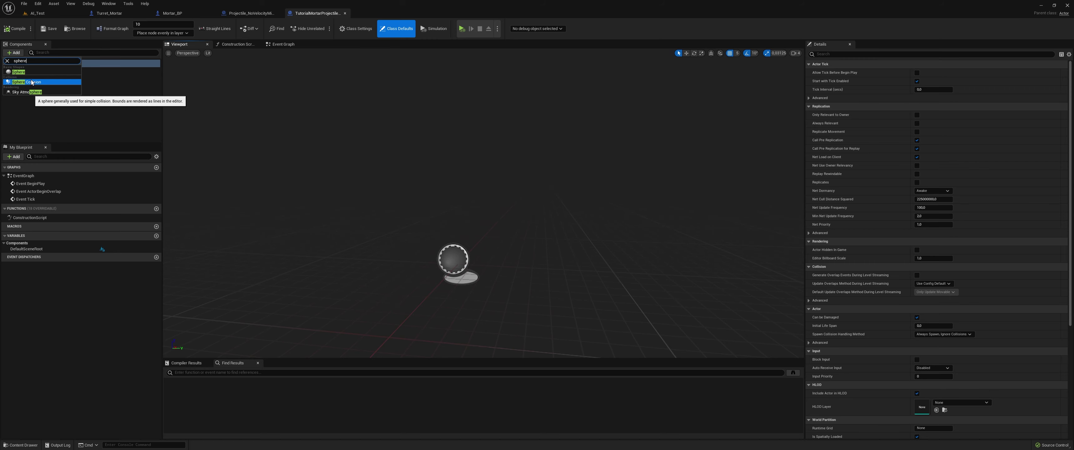
{"action": "left_click", "coordinate": [31, 80]}
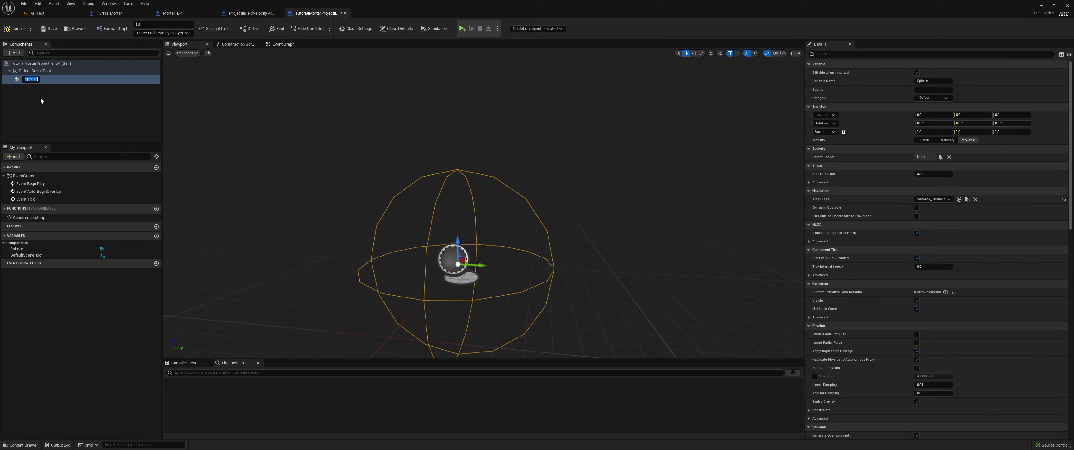
{"action": "left_click", "coordinate": [40, 102]}
Make the Sphere the root in place of DefaultSceneRoot and rename it Collision.
{"action": "left_click_drag", "start_coordinate": [28, 78], "coordinate": [21, 74]}
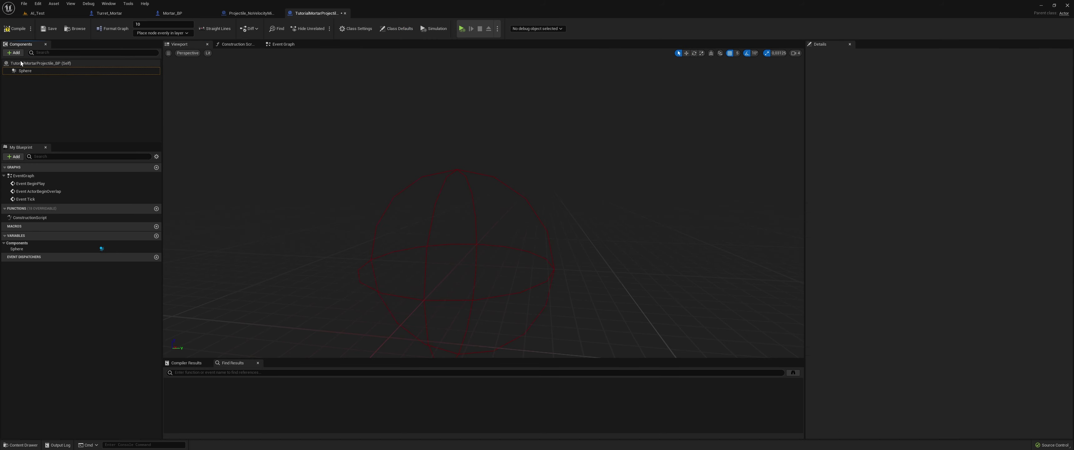
{"action": "left_click", "coordinate": [20, 74]}
{"action": "type", "text": "Collision"}
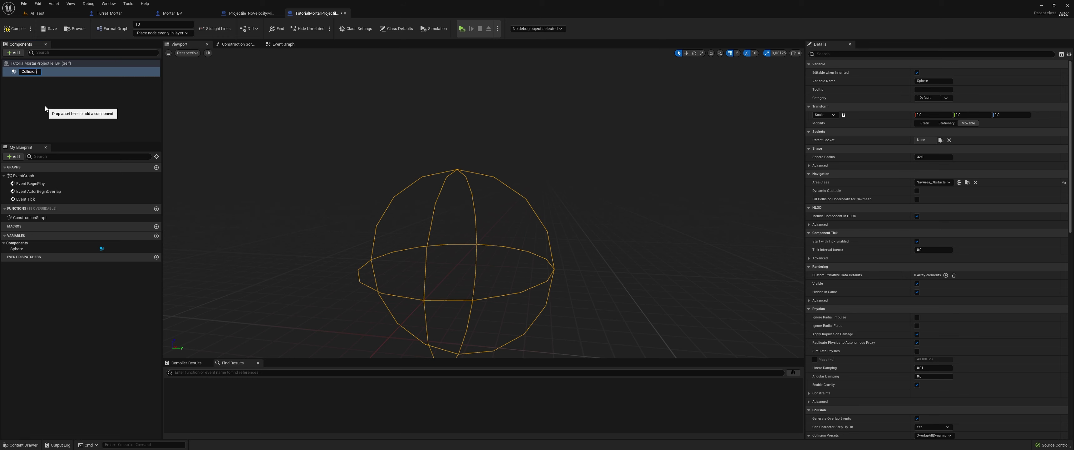
{"action": "left_click", "coordinate": [46, 108]}
{"action": "left_click", "coordinate": [17, 54]}
{"action": "type", "text": "mesh"}
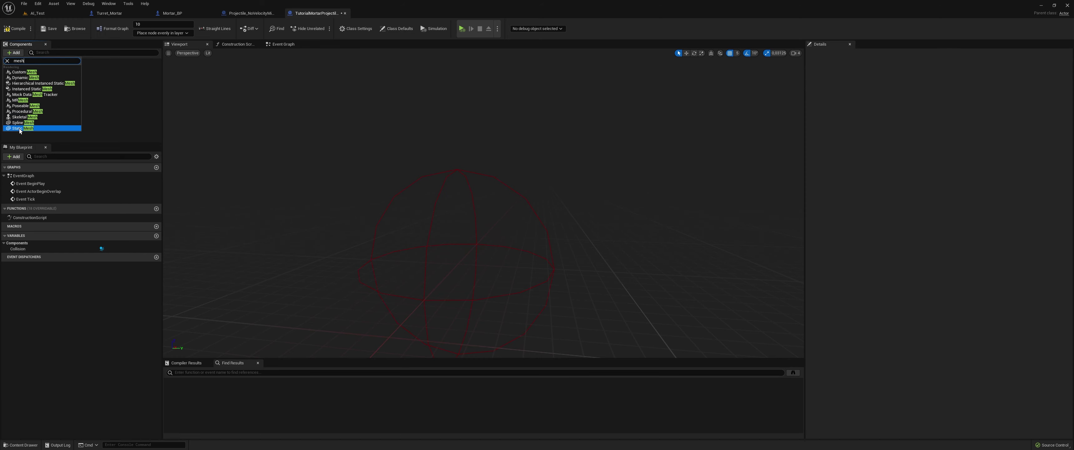
Add a Static Mesh component under Collision named ProjectileMesh.
{"action": "left_click", "coordinate": [20, 128]}
{"action": "type", "text": "ProjectileMes"}
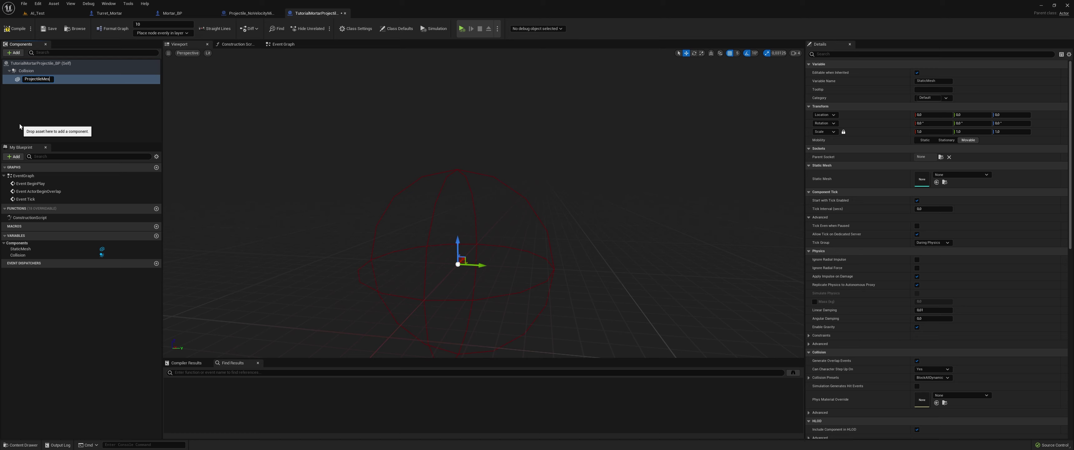
{"action": "type", "text": "h$*"}
{"action": "key", "text": "Return"}
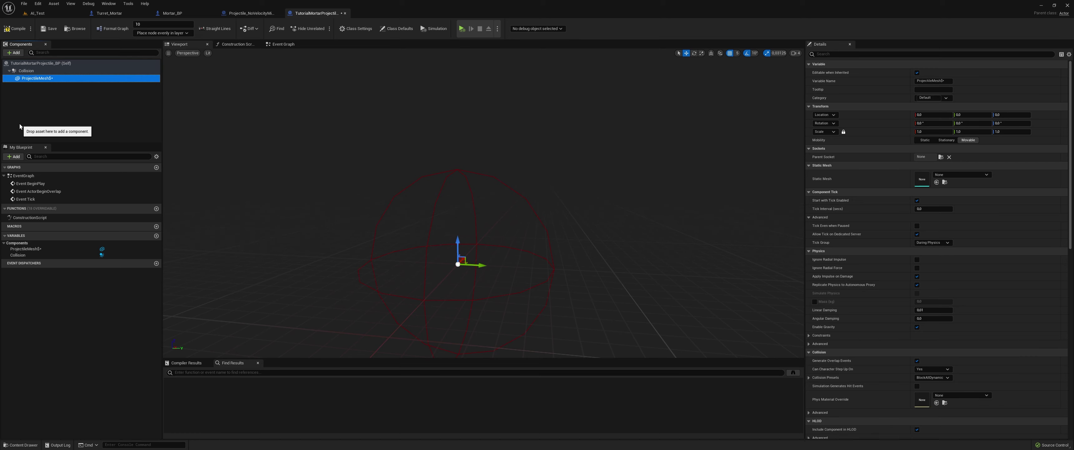
{"action": "key", "text": "F2"}
{"action": "key", "text": "BackSpace"}
{"action": "key", "text": "Return"}
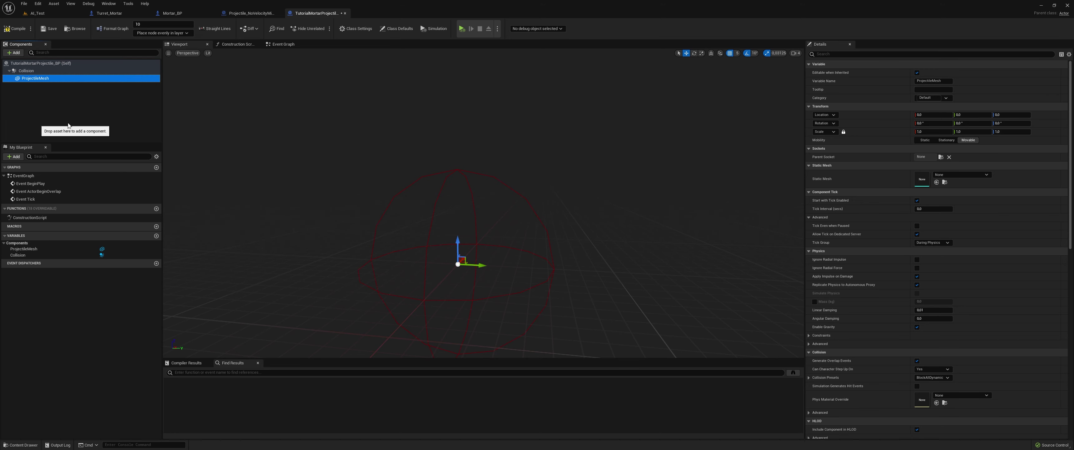
Assign the MortarProjectile mesh to ProjectileMesh with a uniform scale of 0.1.
{"action": "left_click", "coordinate": [950, 175]}
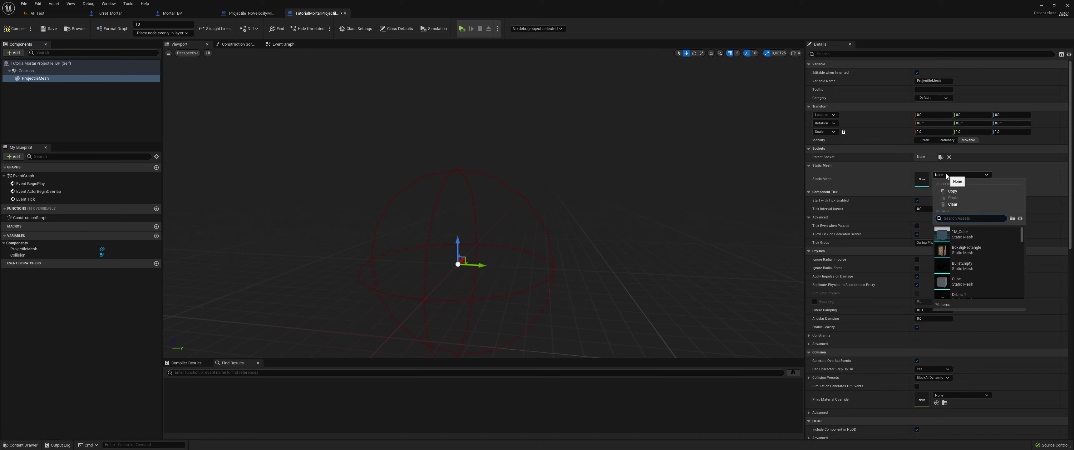
{"action": "type", "text": "mortar"}
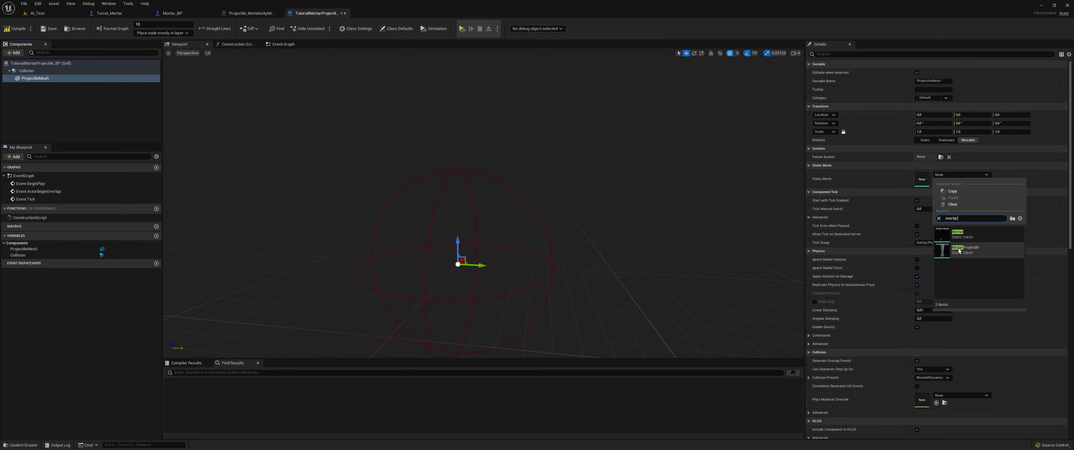
{"action": "left_click", "coordinate": [965, 249]}
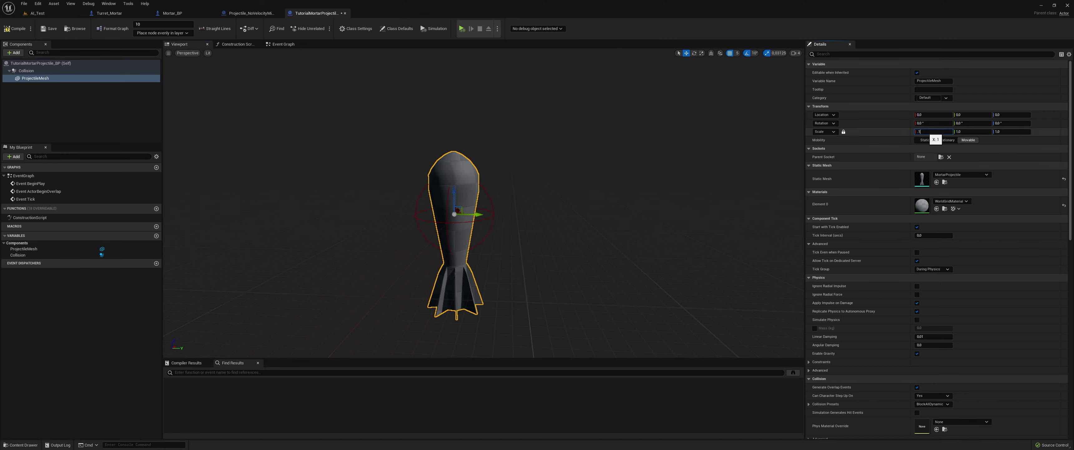
{"action": "key", "text": "Return"}
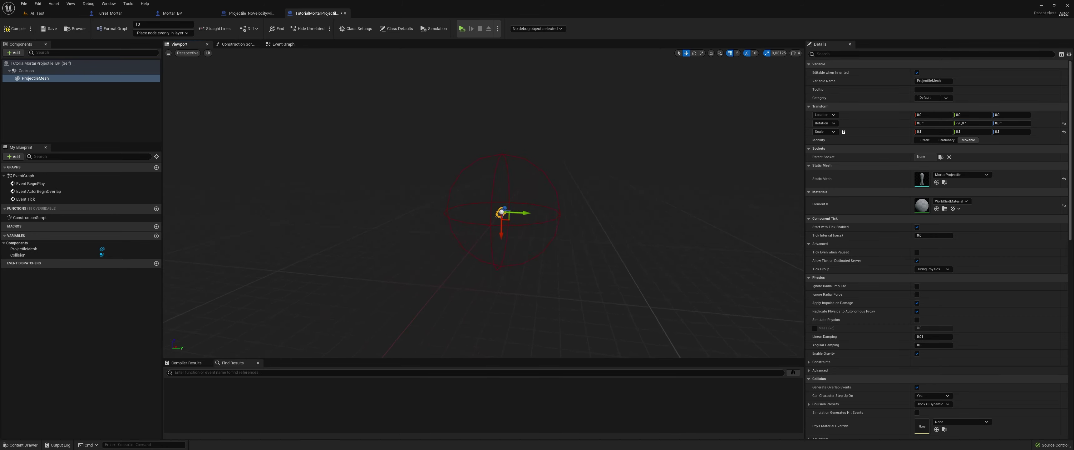
{"action": "right_click_drag", "start_coordinate": [439, 216], "coordinate": [439, 216]}
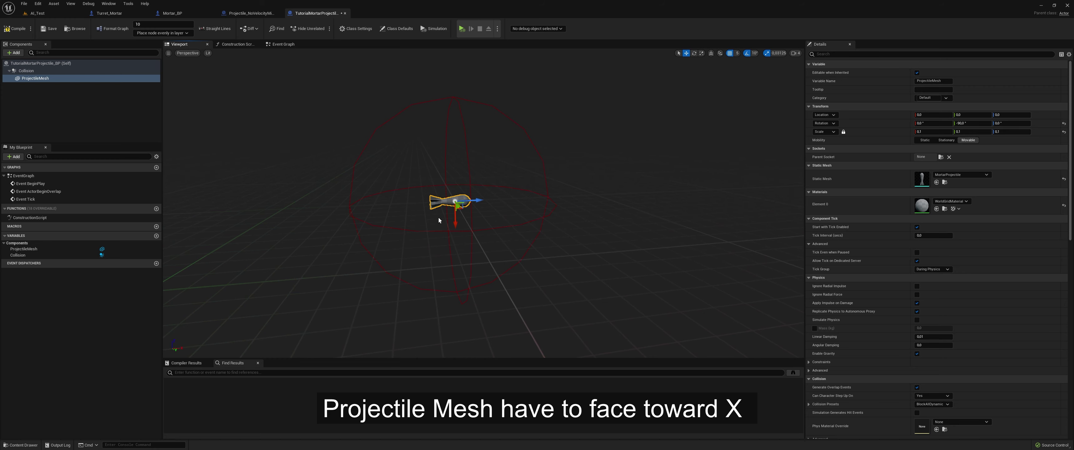
Set the Collision sphere's radius to 2.0.
{"action": "left_click", "coordinate": [464, 149]}
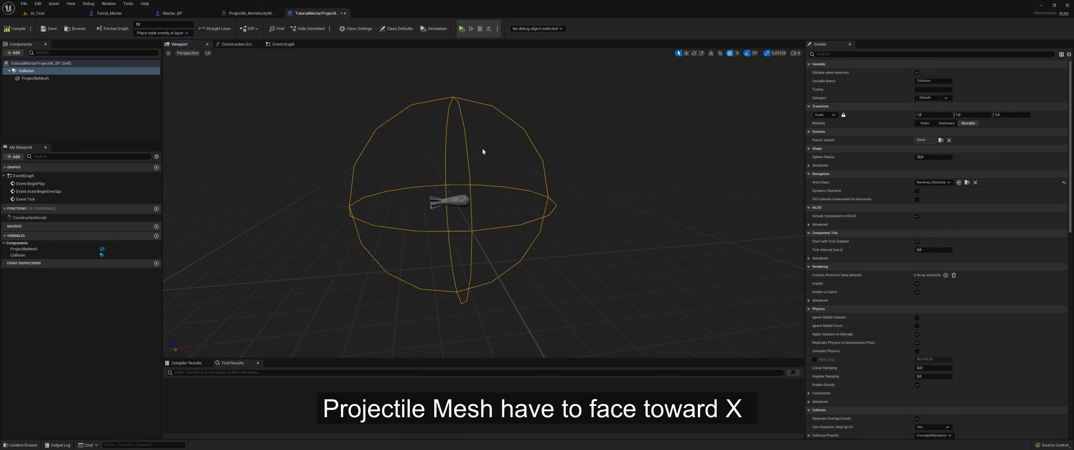
{"action": "left_click", "coordinate": [933, 156]}
{"action": "type", "text": "2"}
{"action": "key", "text": "Return"}
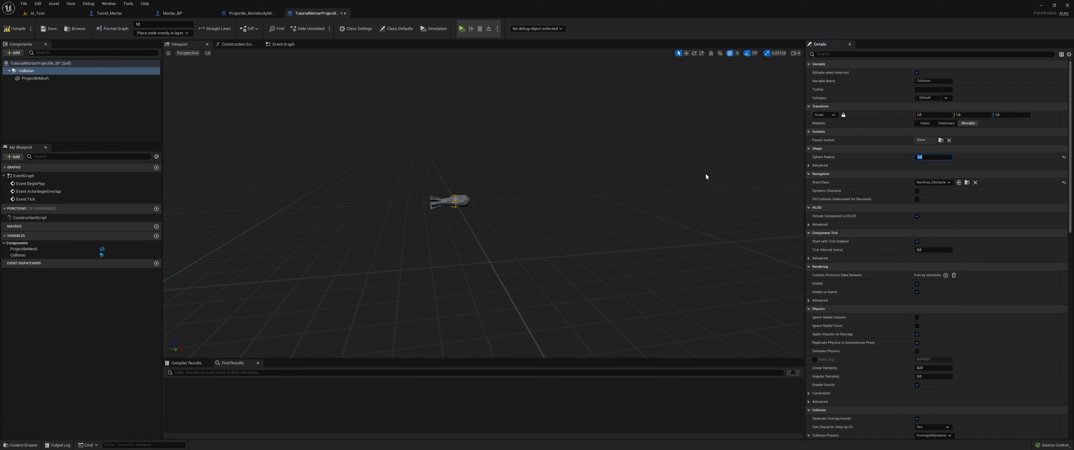
{"action": "right_click_drag", "start_coordinate": [706, 172], "coordinate": [706, 173]}
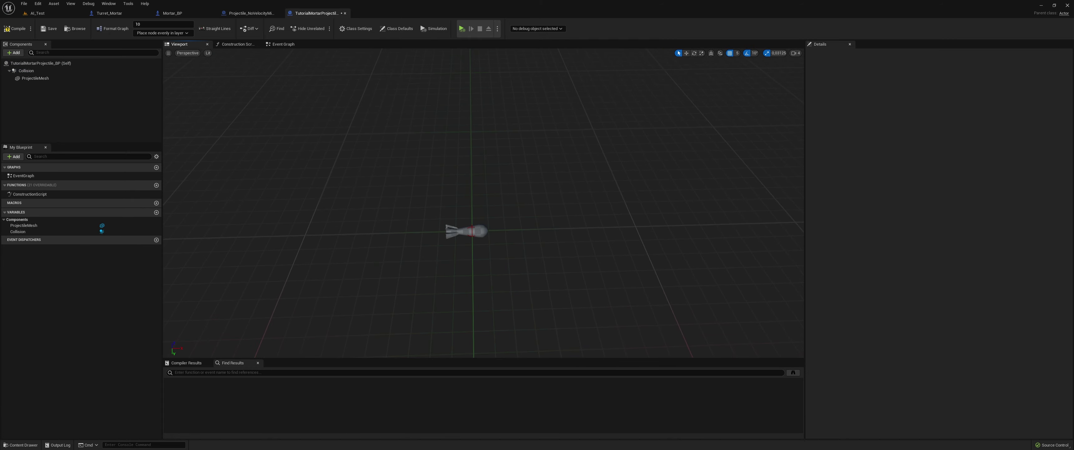
{"action": "left_click", "coordinate": [37, 71]}
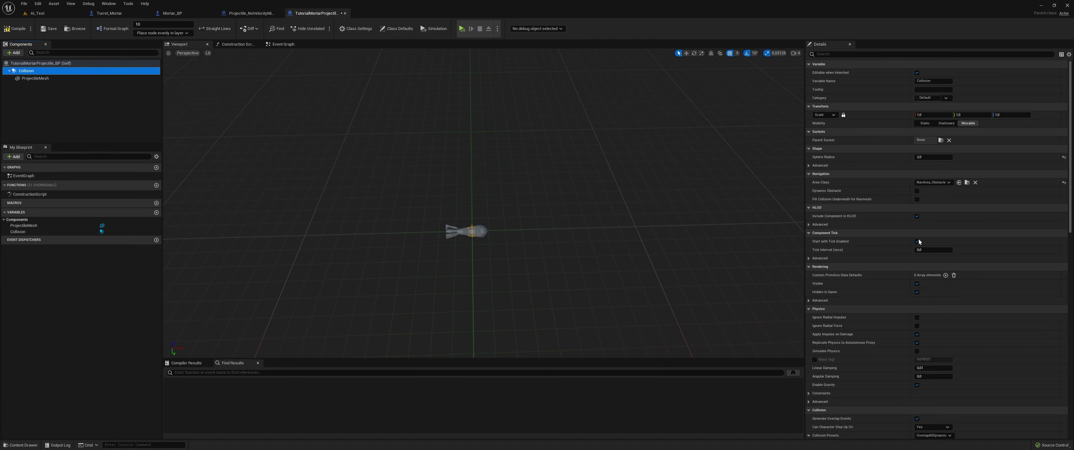
Give the Collision sphere the BlockAll collision preset and go to the Event Graph.
{"action": "scroll", "coordinate": [920, 242], "scroll_direction": "down", "scroll_amount": 4}
{"action": "left_click", "coordinate": [934, 345]}
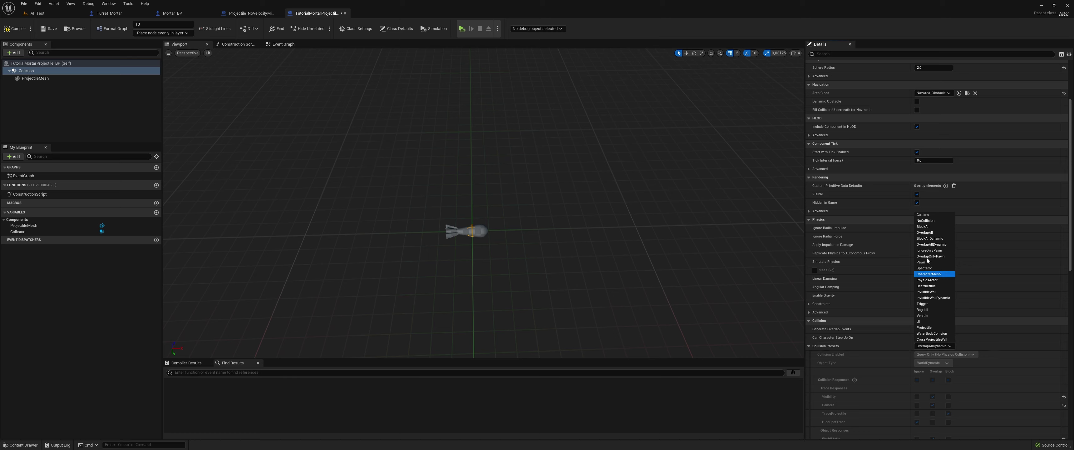
{"action": "left_click", "coordinate": [929, 228]}
{"action": "scroll", "coordinate": [896, 329], "scroll_direction": "down", "scroll_amount": 4}
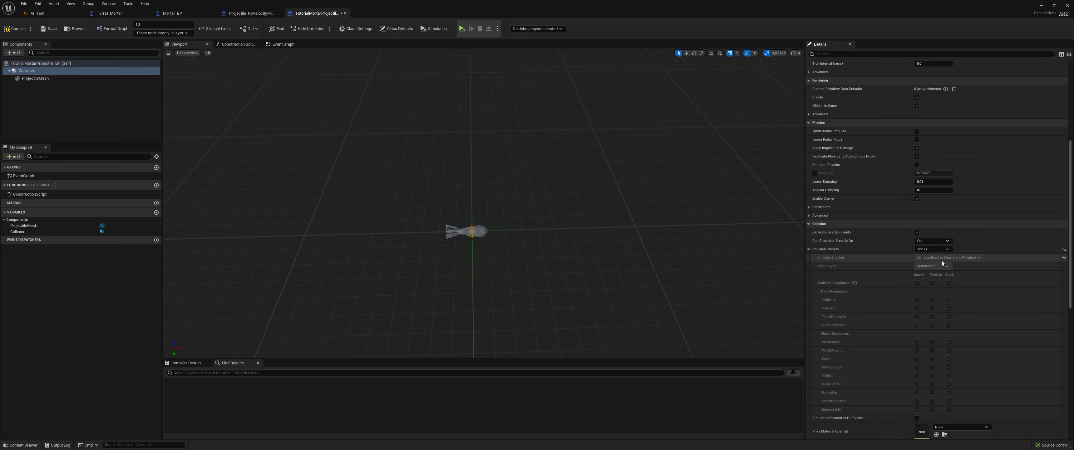
{"action": "scroll", "coordinate": [893, 296], "scroll_direction": "down", "scroll_amount": 4}
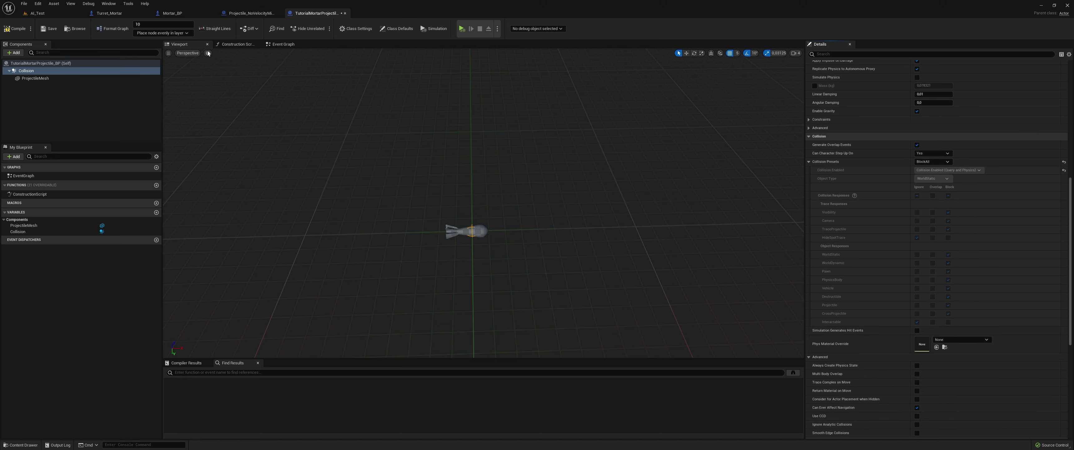
{"action": "left_click", "coordinate": [287, 47]}
Place an Event Hit node in the projectile's Event Graph.
{"action": "right_click", "coordinate": [433, 208]}
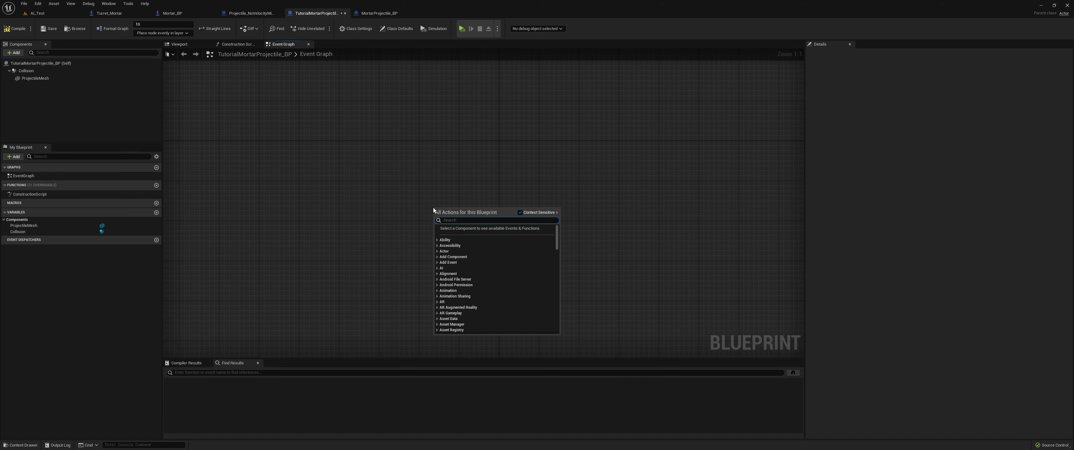
{"action": "type", "text": "event hit"}
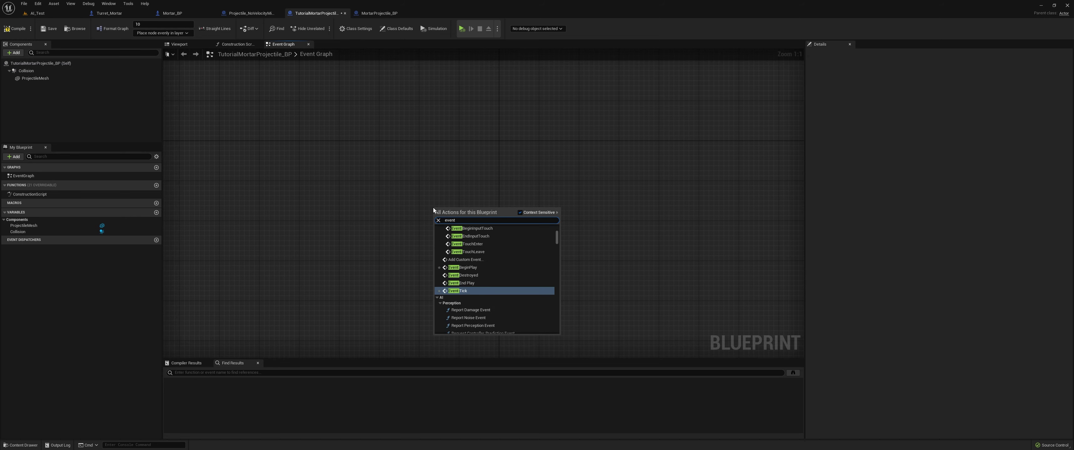
{"action": "key", "text": "Return"}
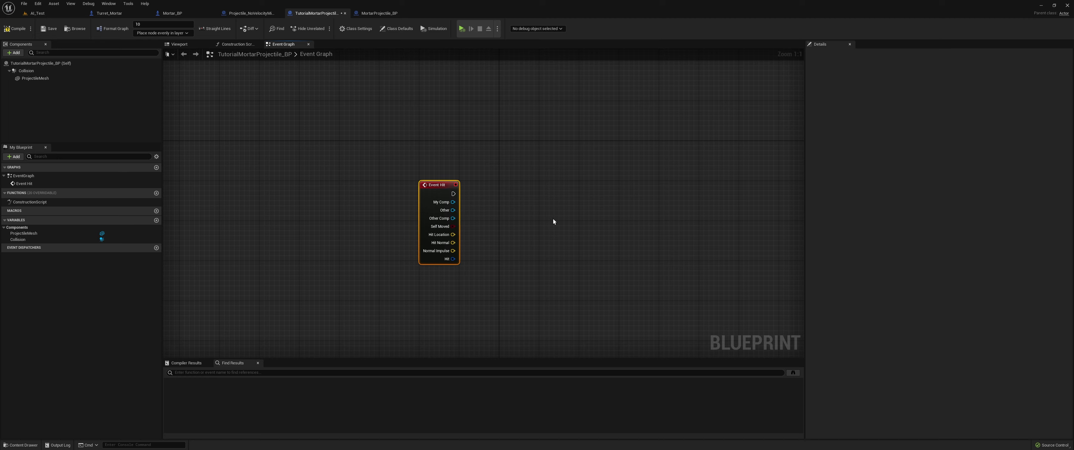
{"action": "right_click_drag", "start_coordinate": [507, 239], "coordinate": [461, 239]}
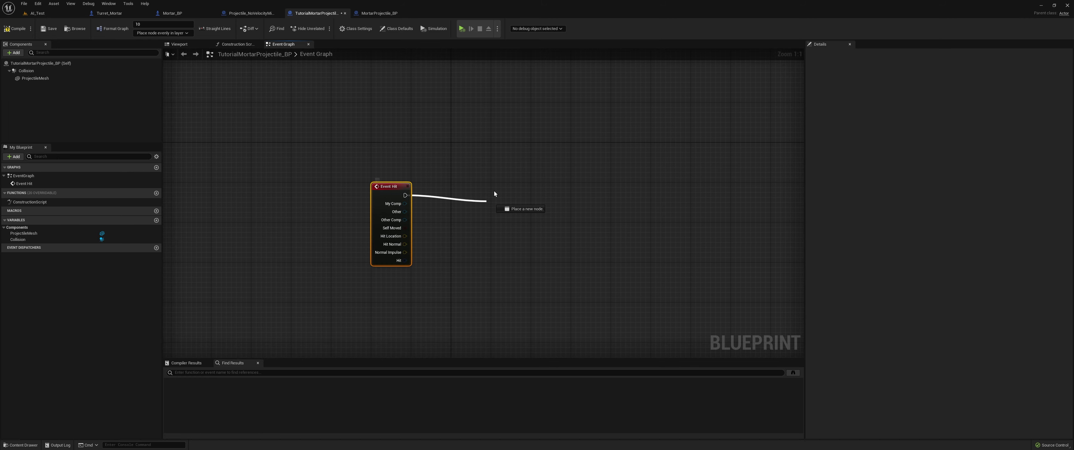
Wire a Do Once node after Event Hit and line it up.
{"action": "left_click_drag", "start_coordinate": [405, 195], "coordinate": [494, 192]}
{"action": "type", "text": "do once"}
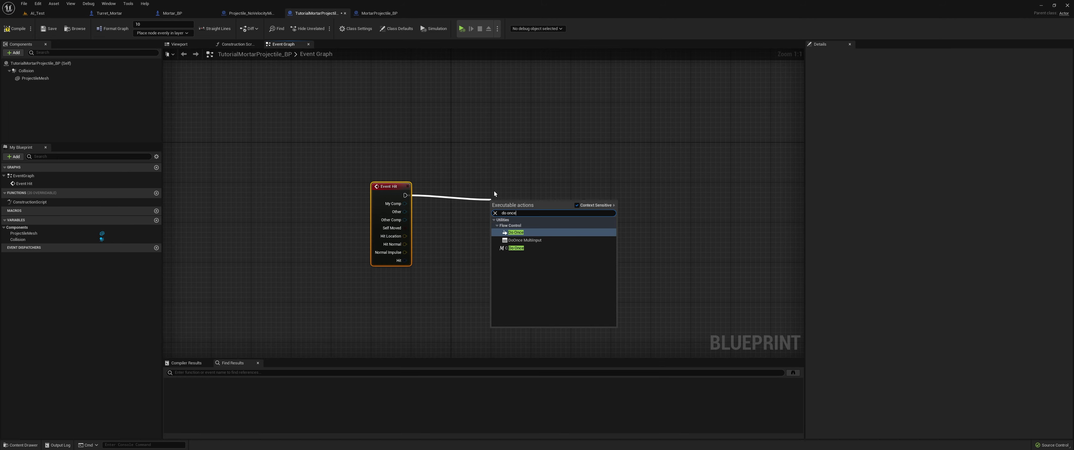
{"action": "key", "text": "Return"}
{"action": "left_click_drag", "start_coordinate": [490, 202], "coordinate": [465, 196]}
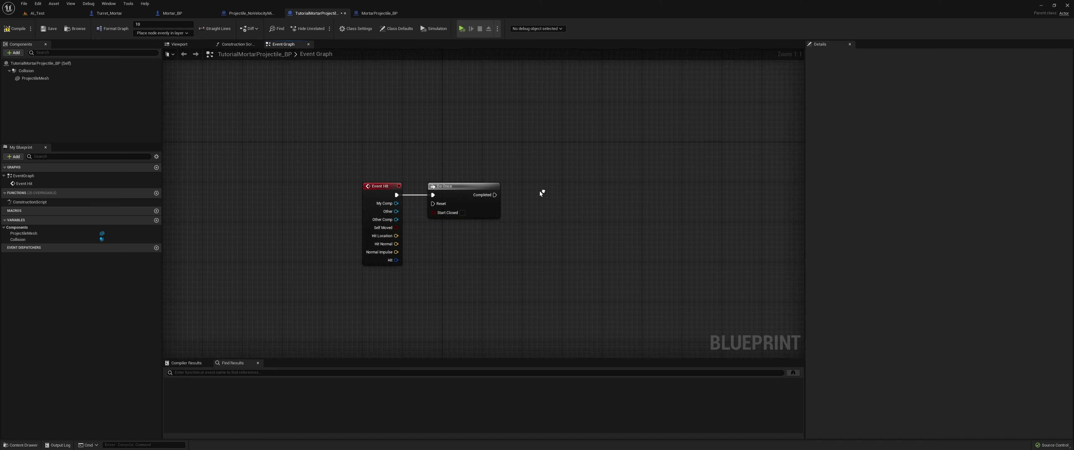
{"action": "right_click_drag", "start_coordinate": [510, 144], "coordinate": [414, 150]}
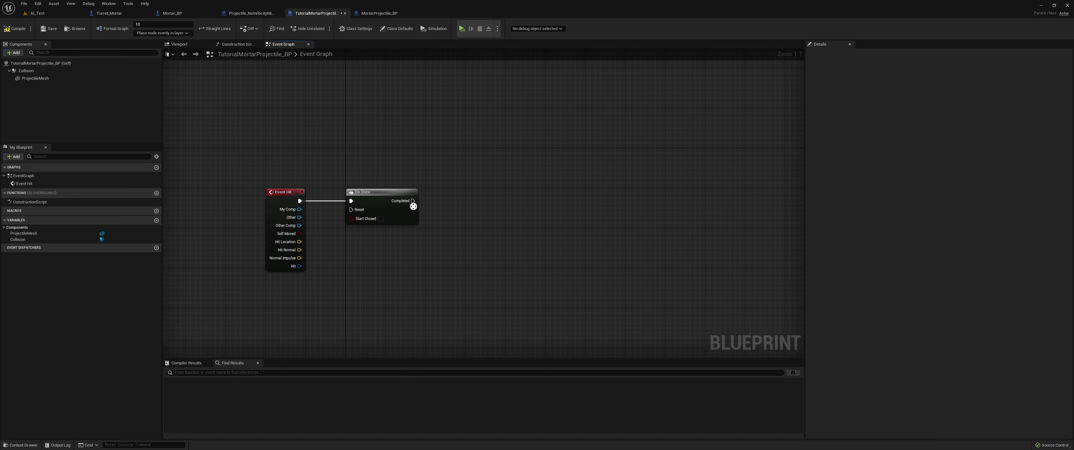
{"action": "left_click_drag", "start_coordinate": [413, 200], "coordinate": [517, 197]}
Add an Apply Radial Damage with Falloff node after Do Once's Completed output.
{"action": "type", "text": "apply ra"}
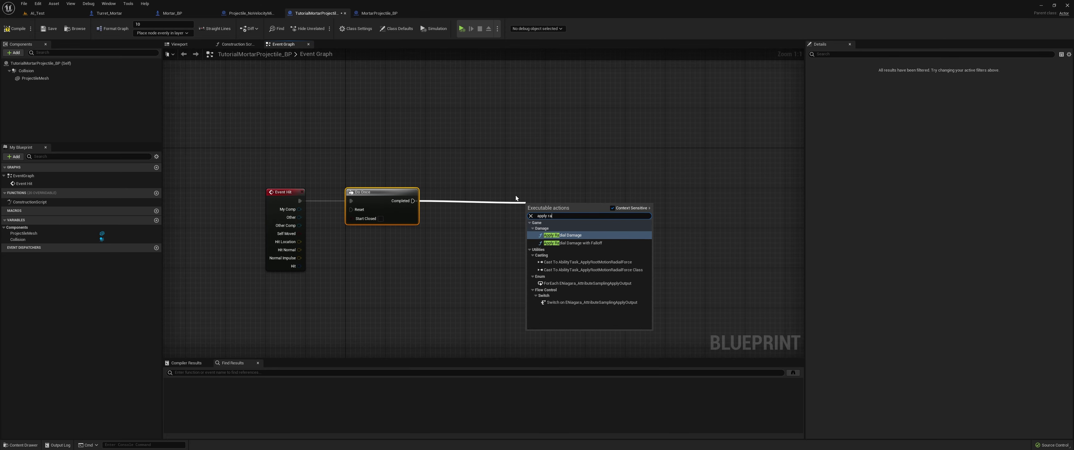
{"action": "type", "text": "di"}
{"action": "left_click", "coordinate": [580, 243]}
{"action": "left_click_drag", "start_coordinate": [579, 192], "coordinate": [524, 192]}
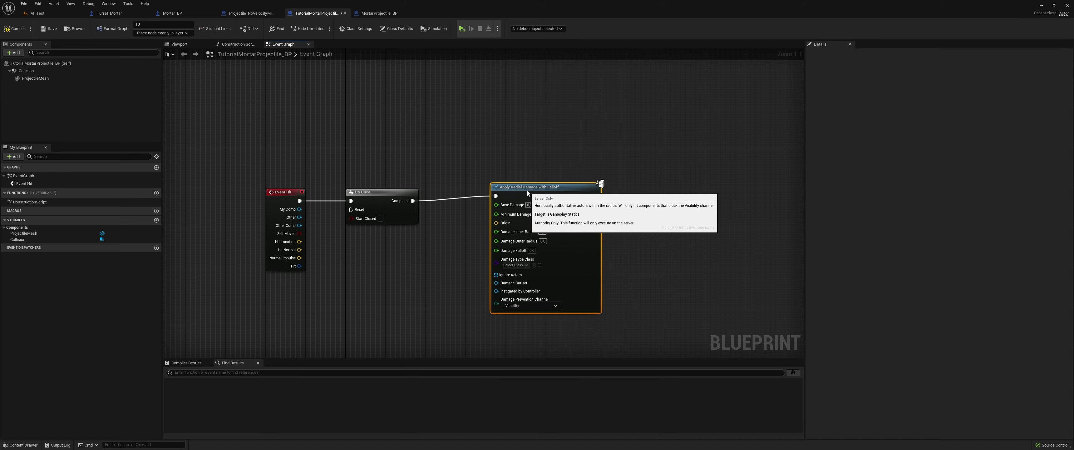
{"action": "right_click_drag", "start_coordinate": [465, 157], "coordinate": [432, 148]}
Set Base Damage 120, Damage Inner Radius 50 and Damage Outer Radius 200.
{"action": "left_click", "coordinate": [472, 201]}
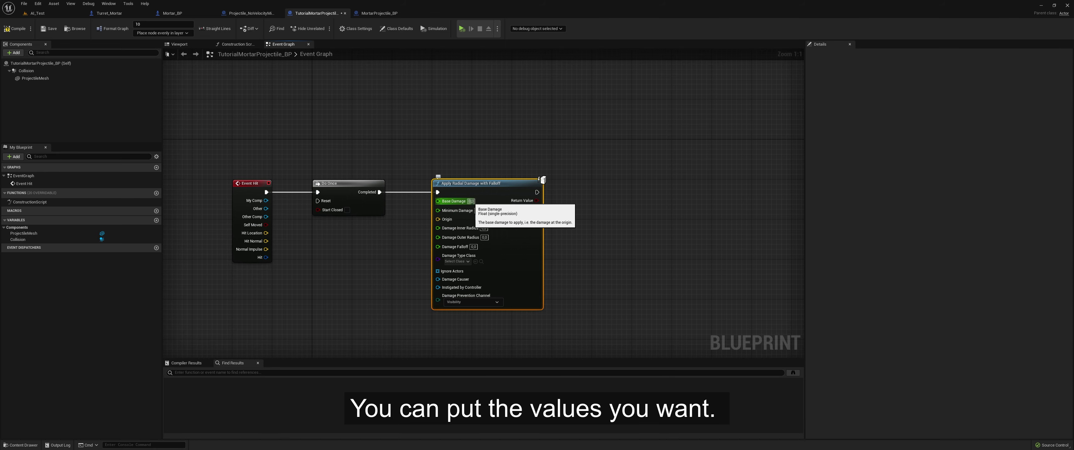
{"action": "type", "text": "120"}
{"action": "key", "text": "Return"}
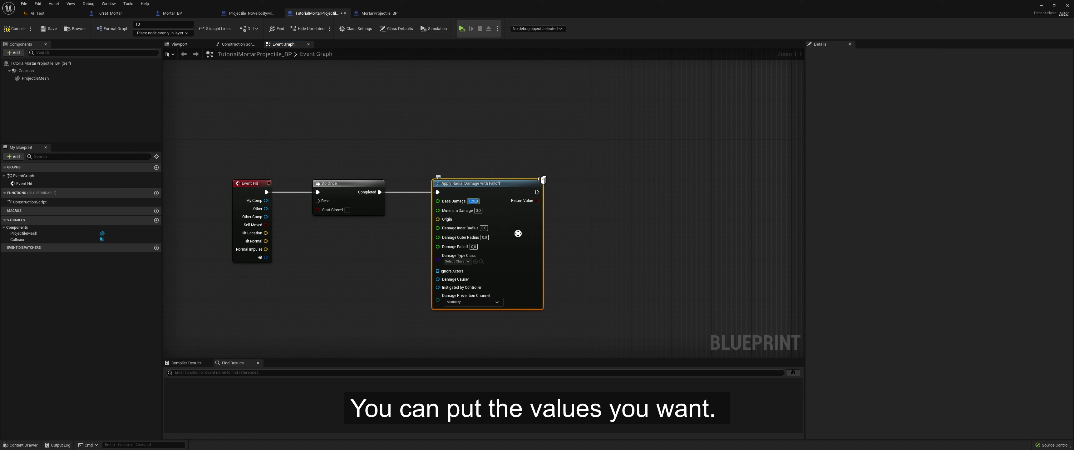
{"action": "left_click", "coordinate": [478, 210]}
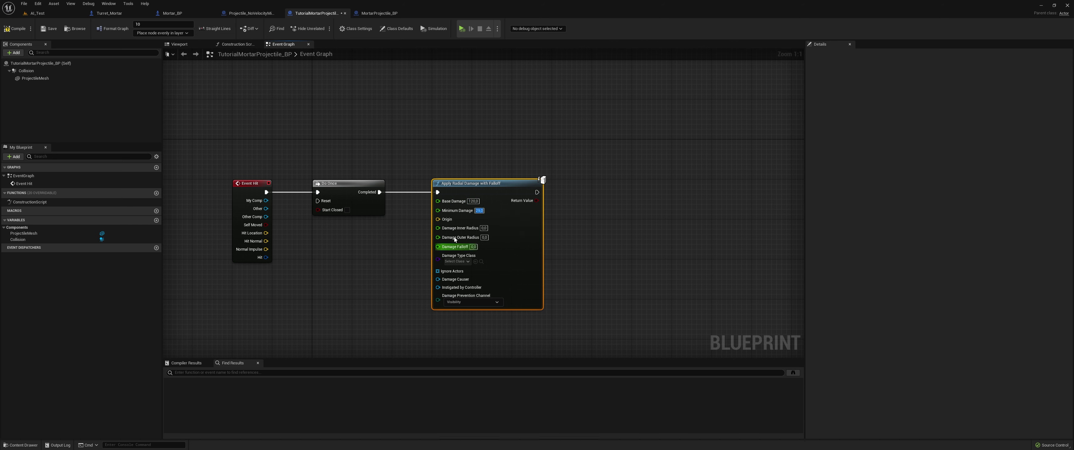
{"action": "left_click", "coordinate": [484, 227]}
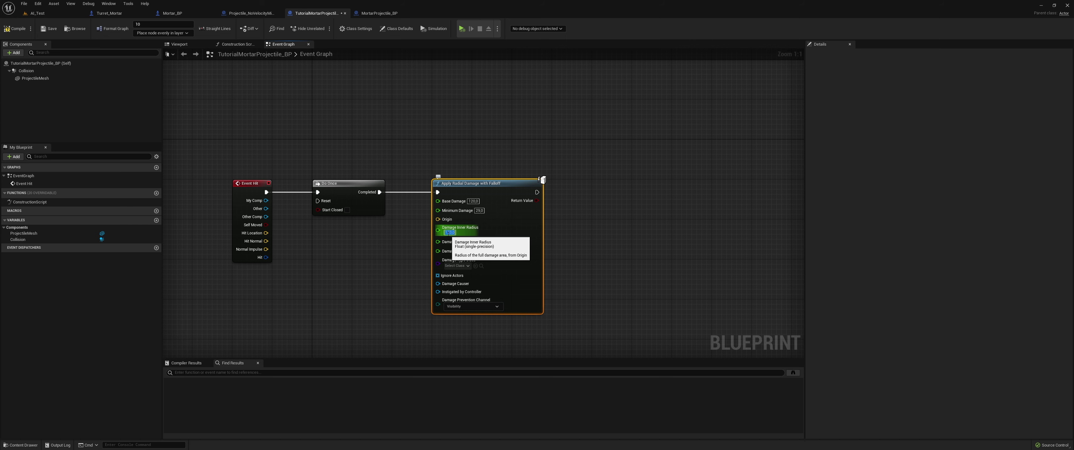
{"action": "type", "text": "50"}
{"action": "key", "text": "Return"}
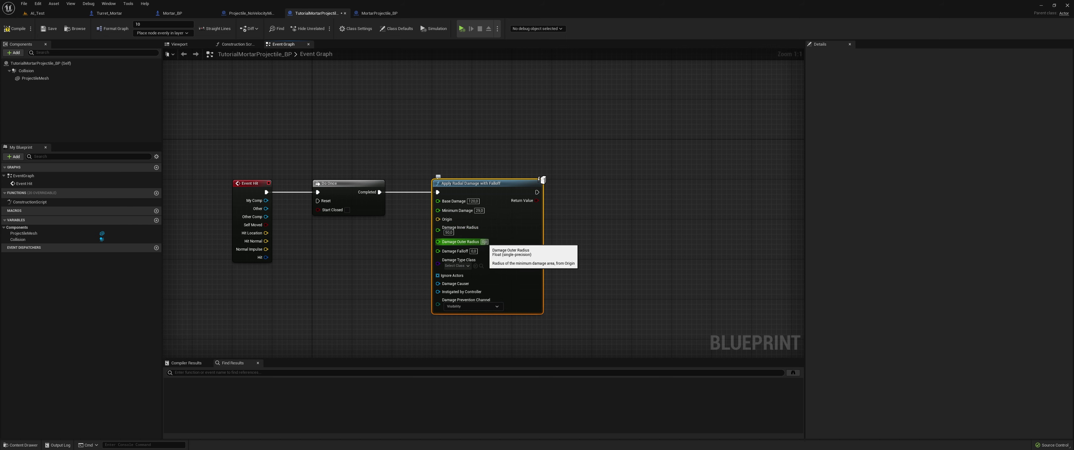
{"action": "left_click", "coordinate": [483, 241]}
{"action": "type", "text": "200"}
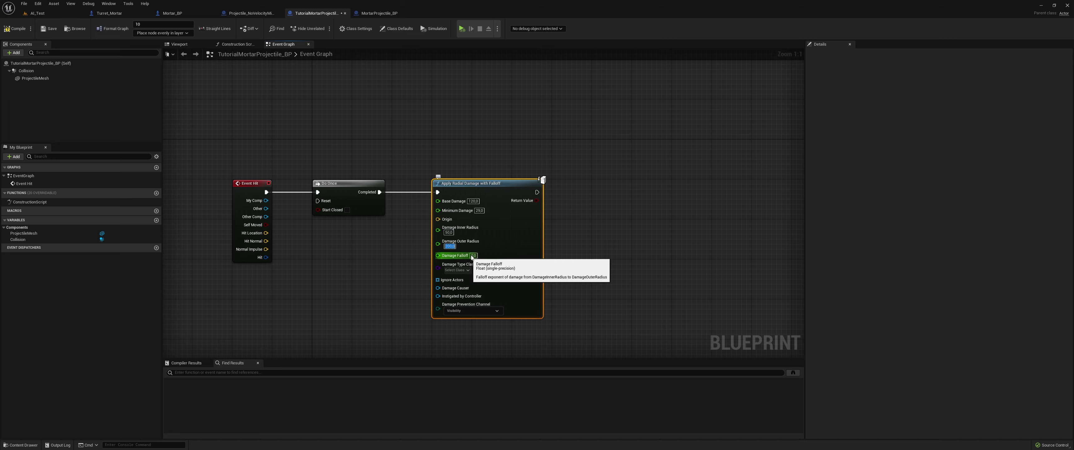
{"action": "left_click", "coordinate": [618, 228]}
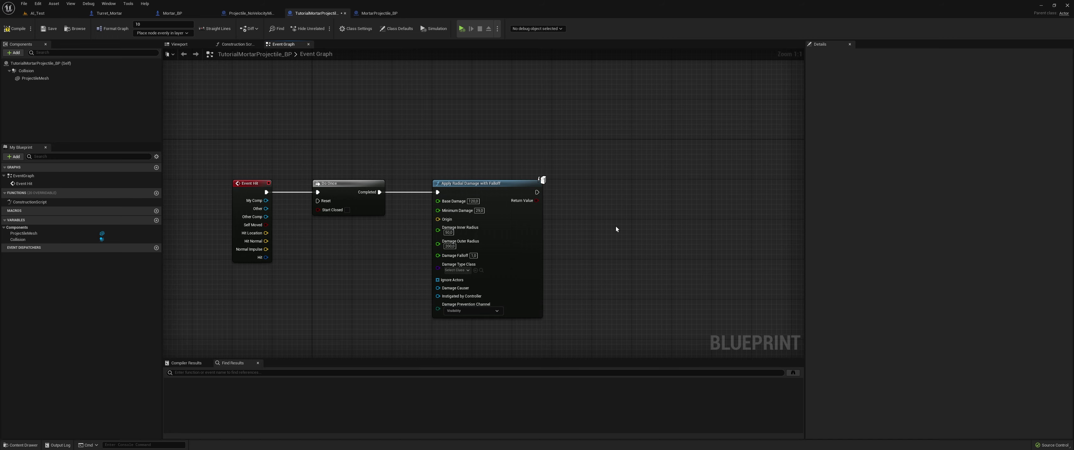
{"action": "mouse_move", "coordinate": [565, 256]}
{"action": "right_mouse_down"}
{"action": "mouse_move", "coordinate": [497, 249]}
{"action": "mouse_move", "coordinate": [456, 191]}
{"action": "right_mouse_up"}
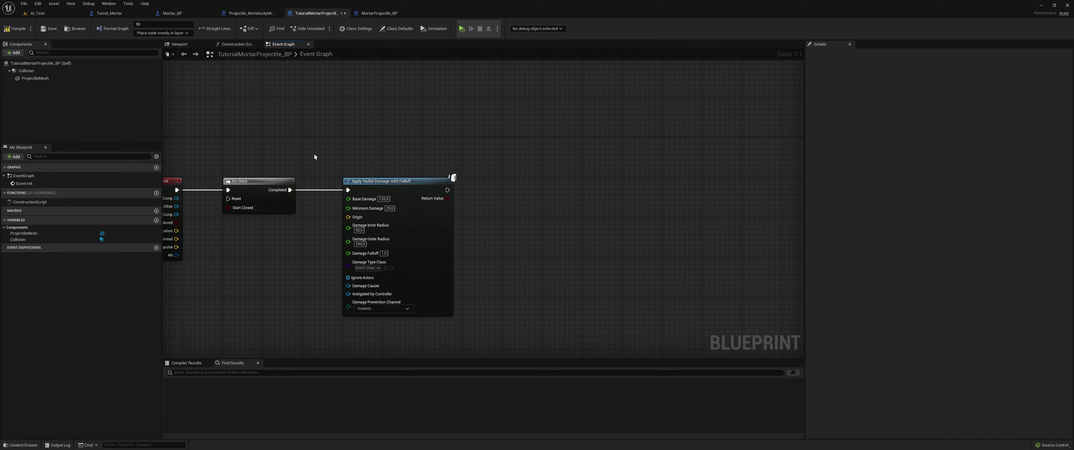
Wrap the radial damage node in a comment titled Mortar Damage.
{"action": "left_click_drag", "start_coordinate": [314, 157], "coordinate": [511, 340]}
{"action": "type", "text": "cD"}
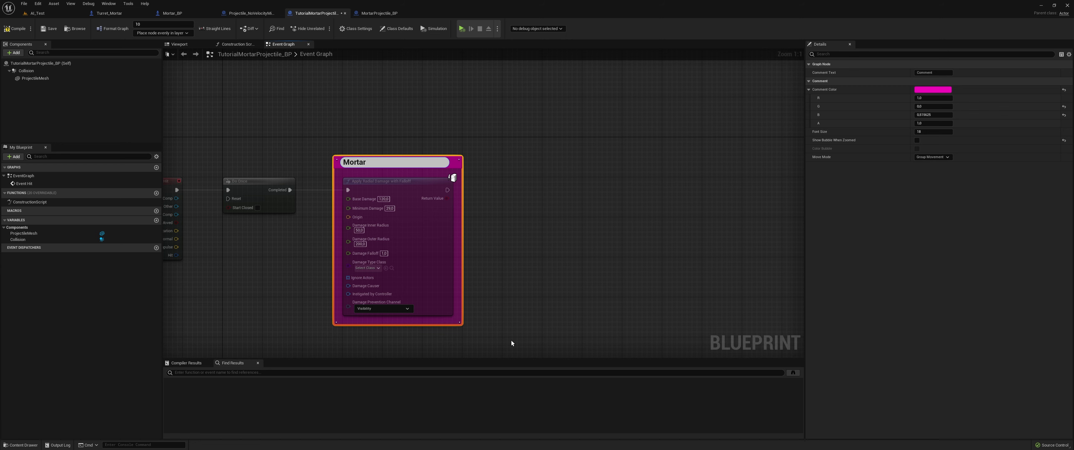
{"action": "type", "text": "Damage"}
{"action": "left_click", "coordinate": [511, 339]}
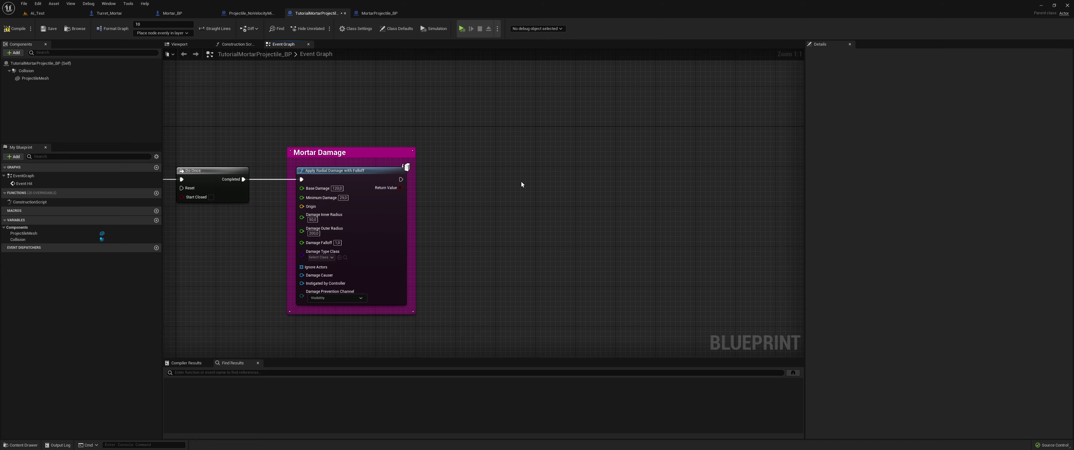
Add Spawn System at Location and Play Sound at Location nodes, feeding Hit Location into the sound.
{"action": "right_click", "coordinate": [521, 182]}
{"action": "type", "text": "spawn sys"}
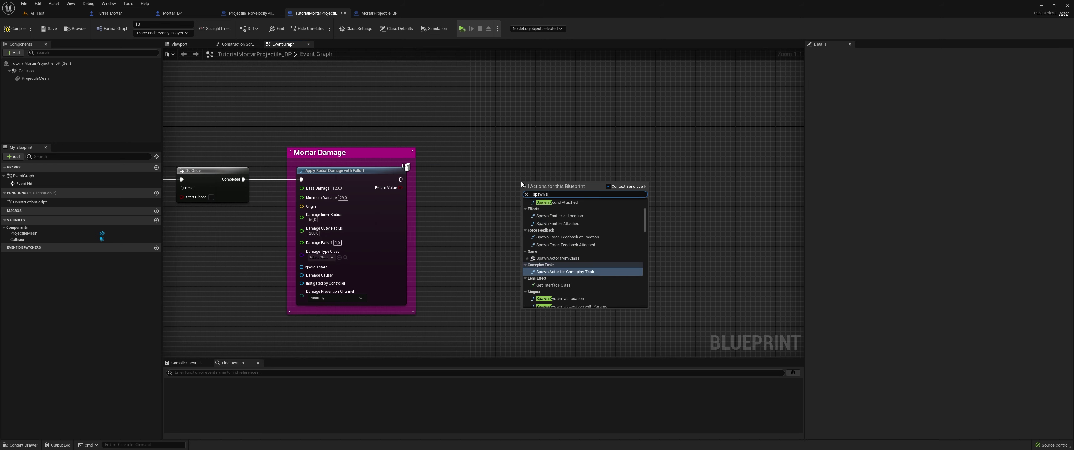
{"action": "left_click", "coordinate": [569, 230]}
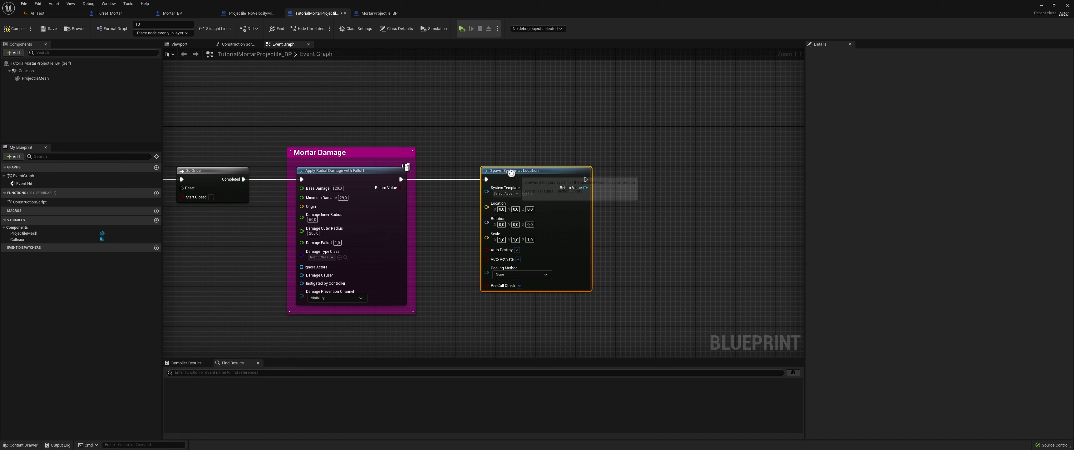
{"action": "left_click_drag", "start_coordinate": [526, 170], "coordinate": [631, 171]}
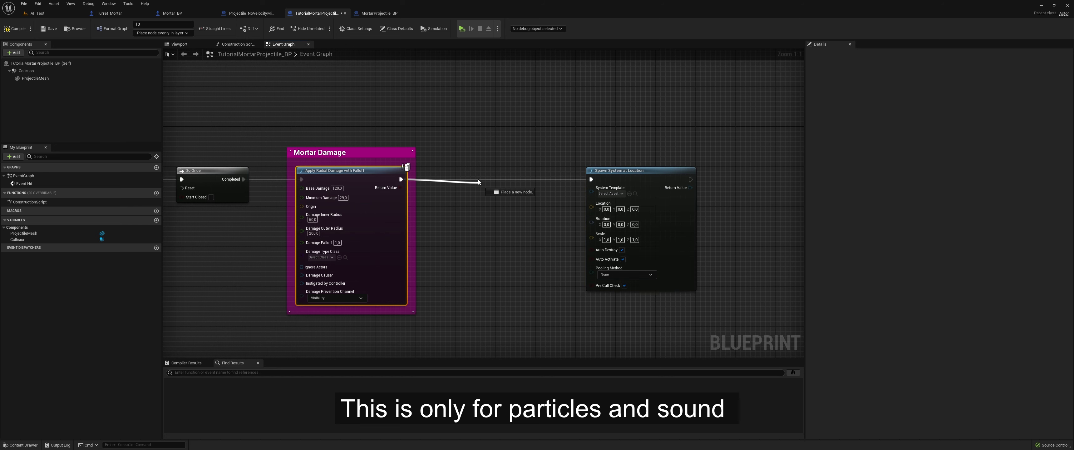
{"action": "left_click_drag", "start_coordinate": [401, 180], "coordinate": [479, 180]}
{"action": "type", "text": "play sound"}
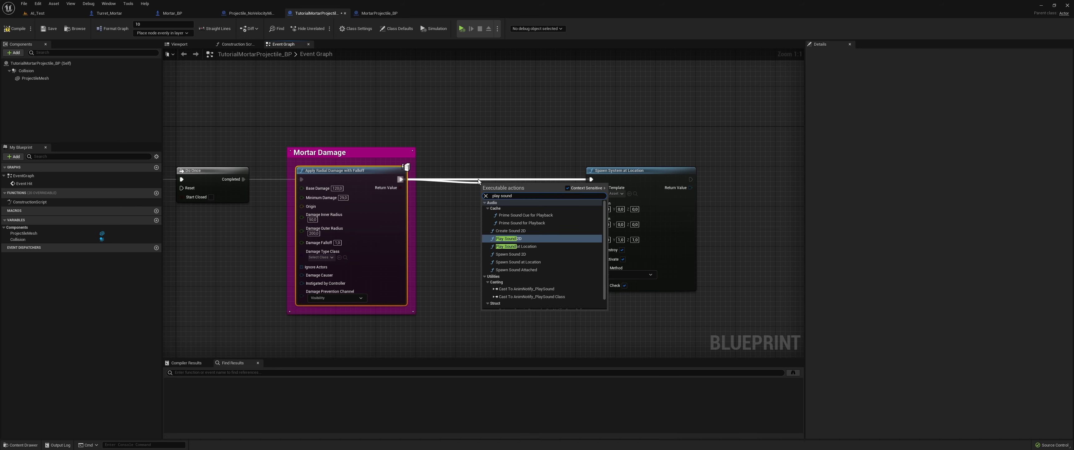
{"action": "left_click", "coordinate": [528, 246]}
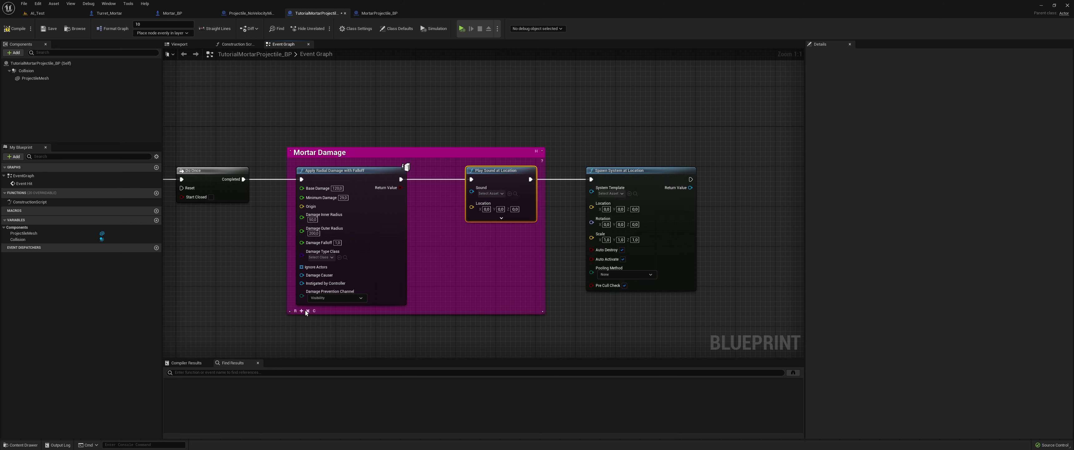
{"action": "left_click", "coordinate": [307, 311]}
{"action": "right_click_drag", "start_coordinate": [311, 320], "coordinate": [537, 294]}
{"action": "mouse_move", "coordinate": [689, 210]}
{"action": "left_mouse_down"}
{"action": "mouse_move", "coordinate": [337, 229]}
{"action": "mouse_move", "coordinate": [683, 201]}
{"action": "left_mouse_up"}
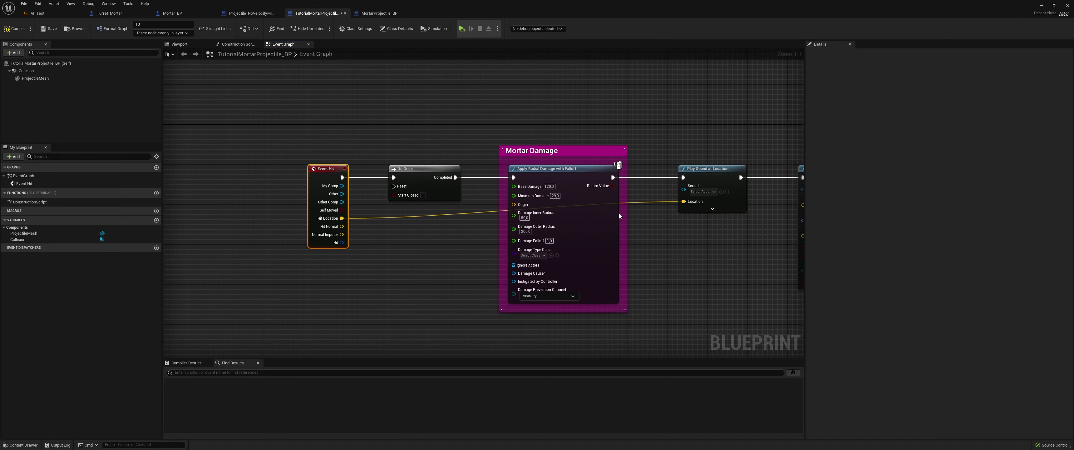
Set the Play Sound at Location node's sound to Explosion.
{"action": "right_click_drag", "start_coordinate": [755, 236], "coordinate": [525, 235]}
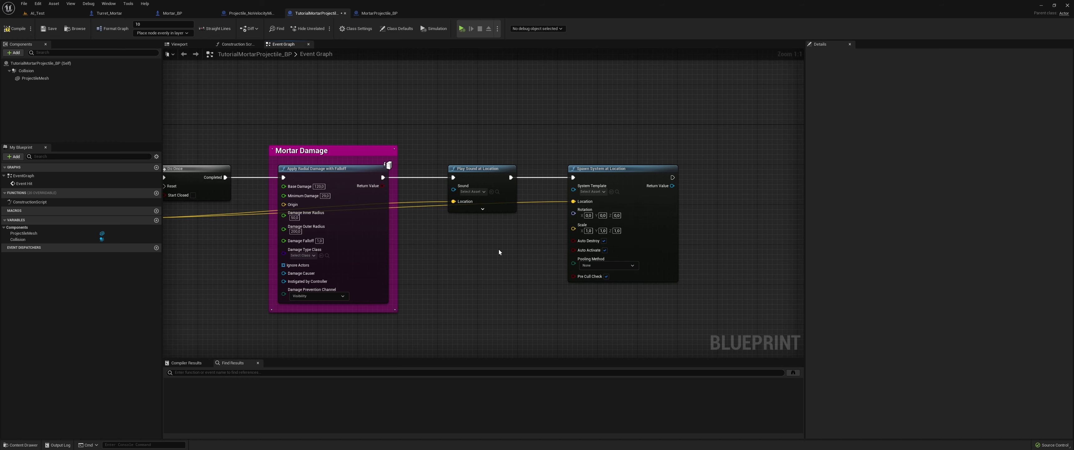
{"action": "left_click", "coordinate": [472, 192]}
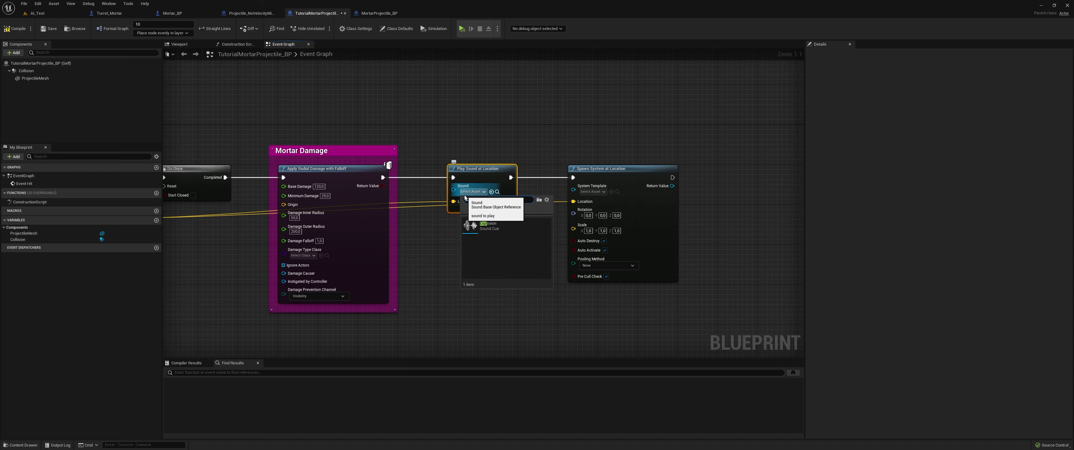
{"action": "left_click", "coordinate": [500, 231]}
Set the Spawn System node's template to NS_ExplosionMini and switch to MortarProjectile_BP.
{"action": "right_click_drag", "start_coordinate": [594, 218], "coordinate": [514, 234]}
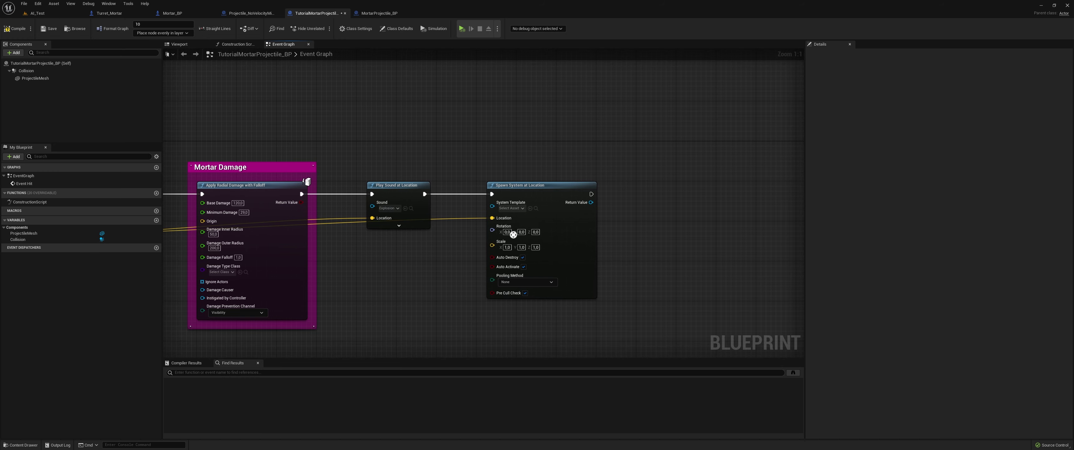
{"action": "left_click", "coordinate": [512, 208]}
{"action": "type", "text": "NS_Explo"}
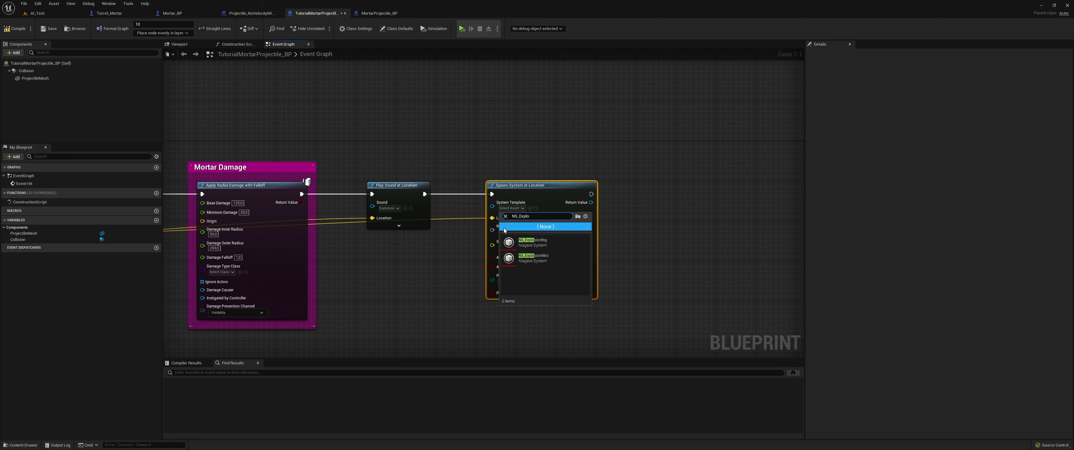
{"action": "left_click", "coordinate": [535, 259]}
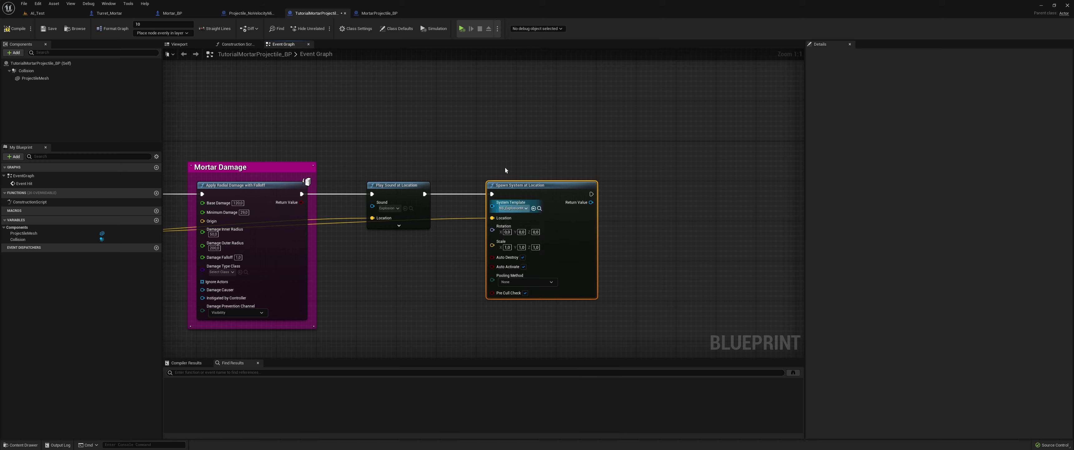
{"action": "left_click", "coordinate": [384, 13]}
Open NS_ExplosionMini from the System Template, review its emitters, then close it.
{"action": "left_click", "coordinate": [316, 12]}
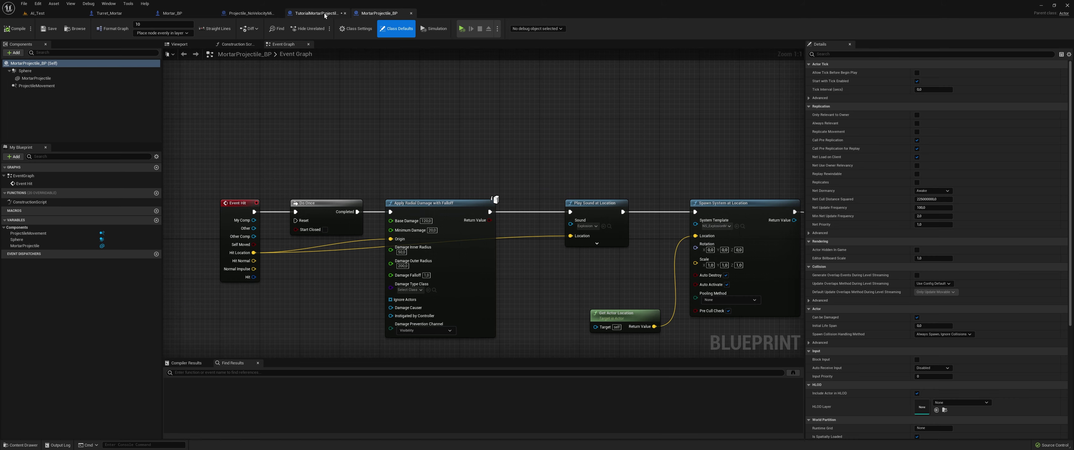
{"action": "left_click", "coordinate": [527, 190]}
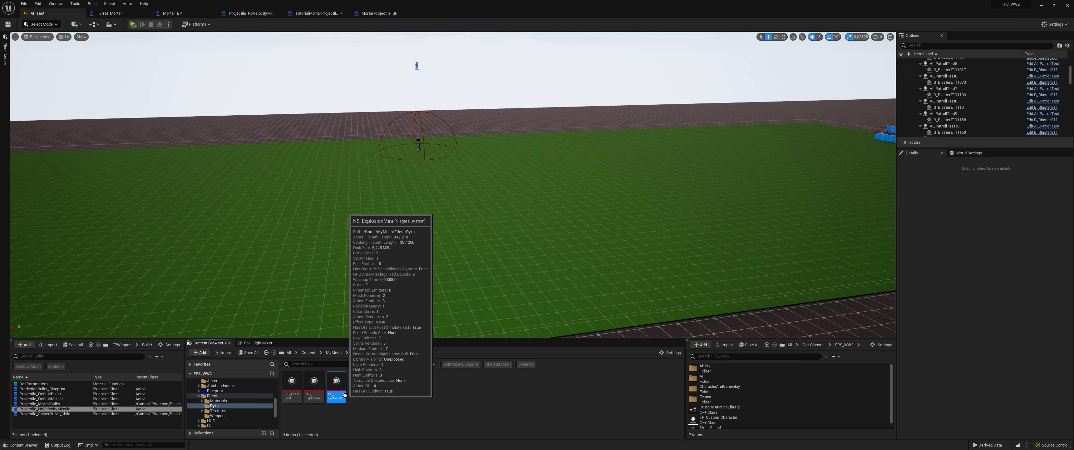
{"action": "double_click", "coordinate": [336, 386]}
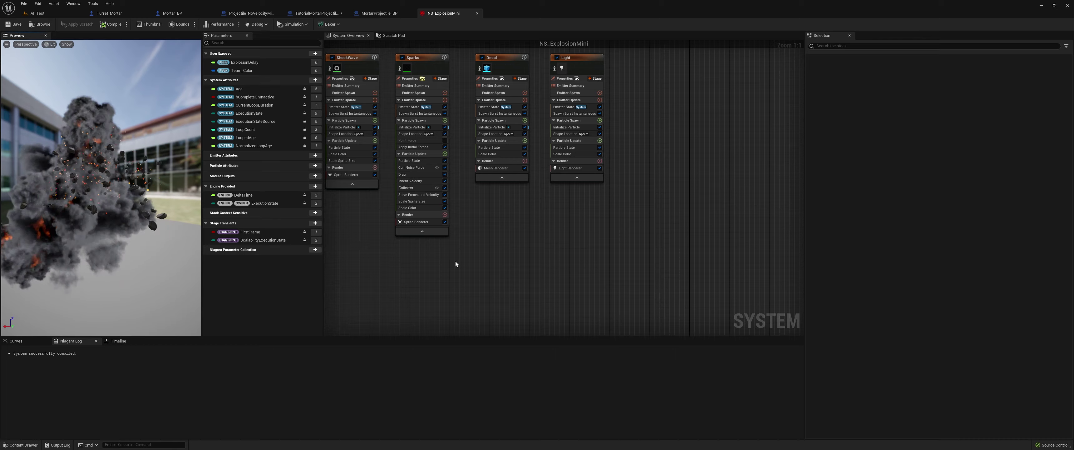
{"action": "mouse_move", "coordinate": [455, 264]}
{"action": "right_mouse_down"}
{"action": "mouse_move", "coordinate": [604, 293]}
{"action": "mouse_move", "coordinate": [817, 306]}
{"action": "right_mouse_up"}
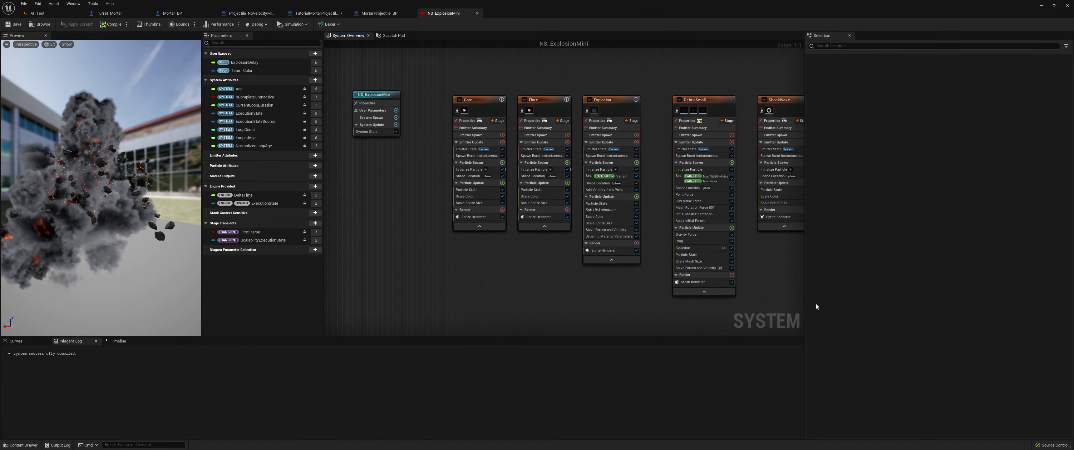
{"action": "left_click", "coordinate": [477, 12]}
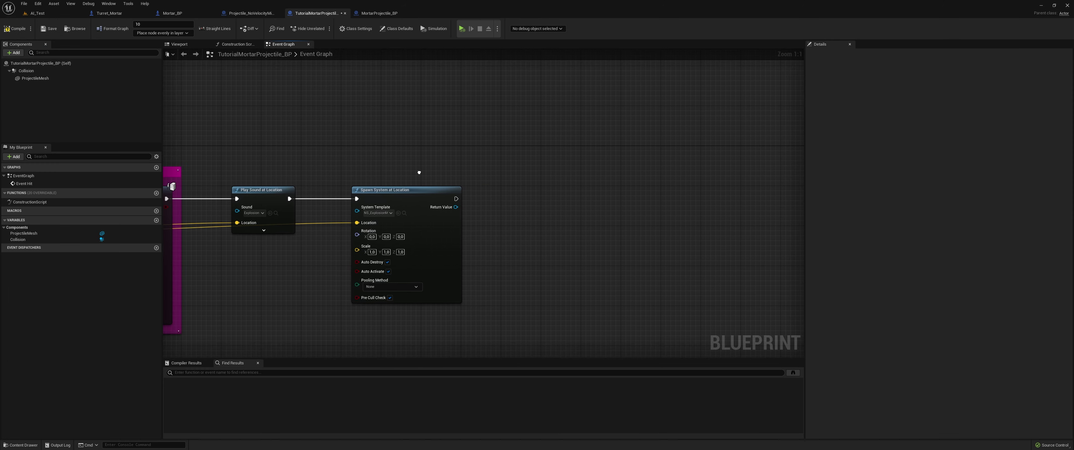
Add a Destroy Actor node after the explosion spawn and compile the blueprint.
{"action": "mouse_move", "coordinate": [456, 199]}
{"action": "left_mouse_down"}
{"action": "mouse_move", "coordinate": [574, 196]}
{"action": "mouse_move", "coordinate": [491, 196]}
{"action": "left_mouse_up"}
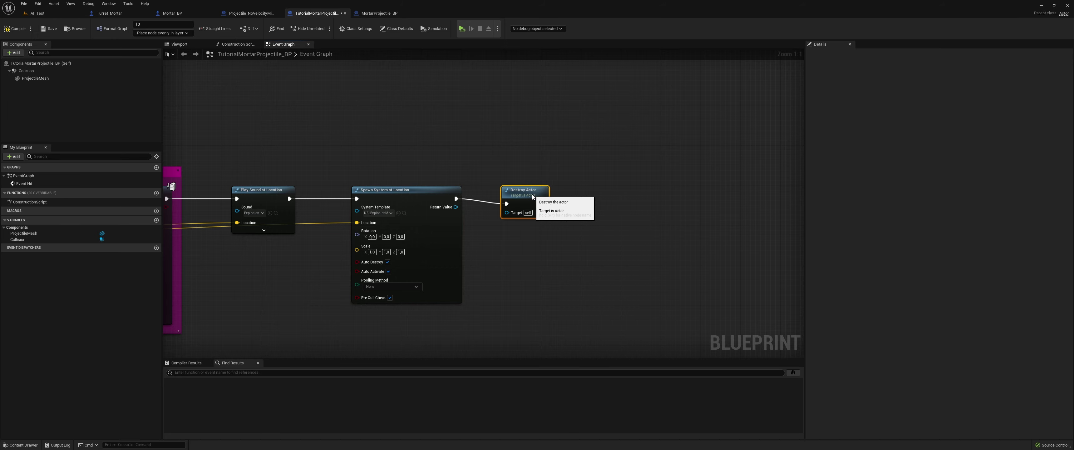
{"action": "right_click_drag", "start_coordinate": [524, 231], "coordinate": [589, 252]}
{"action": "scroll", "coordinate": [590, 252], "scroll_direction": "down", "scroll_amount": 2}
{"action": "key", "text": "F7"}
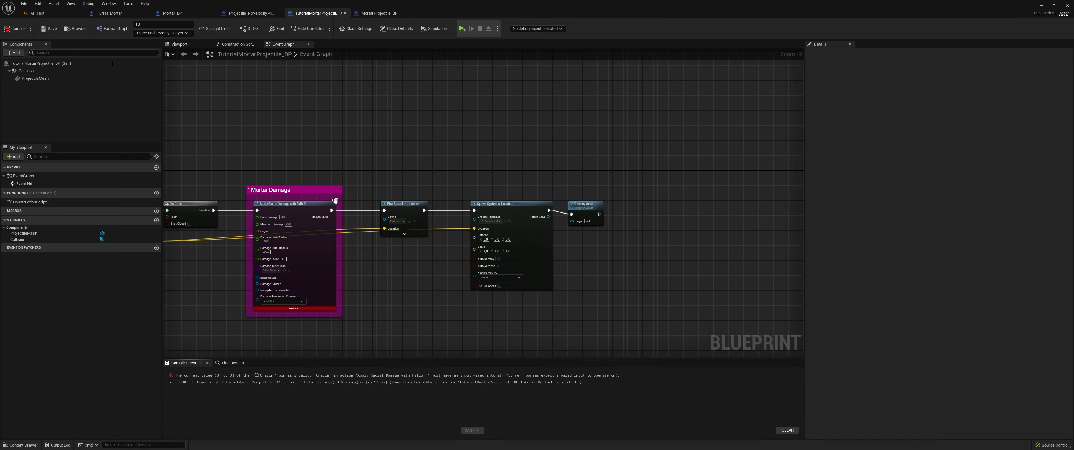
Connect Event Hit's Hit Location to the radial damage node's Origin input.
{"action": "right_click_drag", "start_coordinate": [272, 140], "coordinate": [413, 125]}
{"action": "scroll", "coordinate": [417, 263], "scroll_direction": "up", "scroll_amount": 1}
{"action": "scroll", "coordinate": [403, 266], "scroll_direction": "up", "scroll_amount": 1}
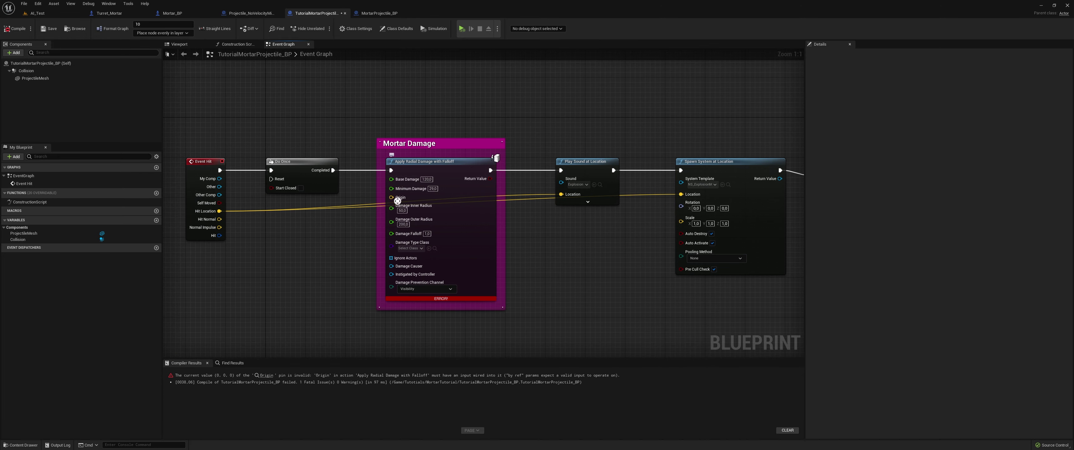
{"action": "left_click_drag", "start_coordinate": [398, 201], "coordinate": [213, 214]}
Recompile the fixed projectile blueprint and browse to Content > Tutotials > MortarTutorial.
{"action": "left_click", "coordinate": [16, 28]}
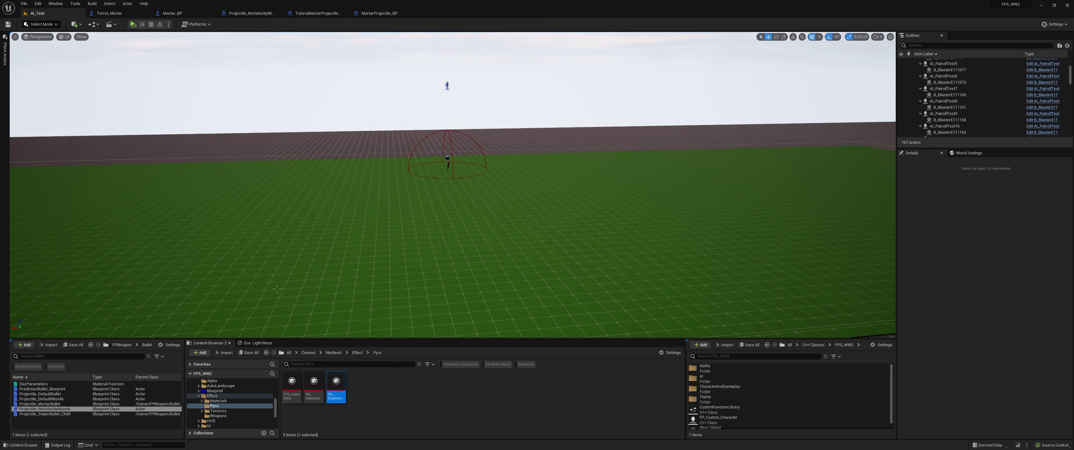
{"action": "left_click", "coordinate": [338, 354]}
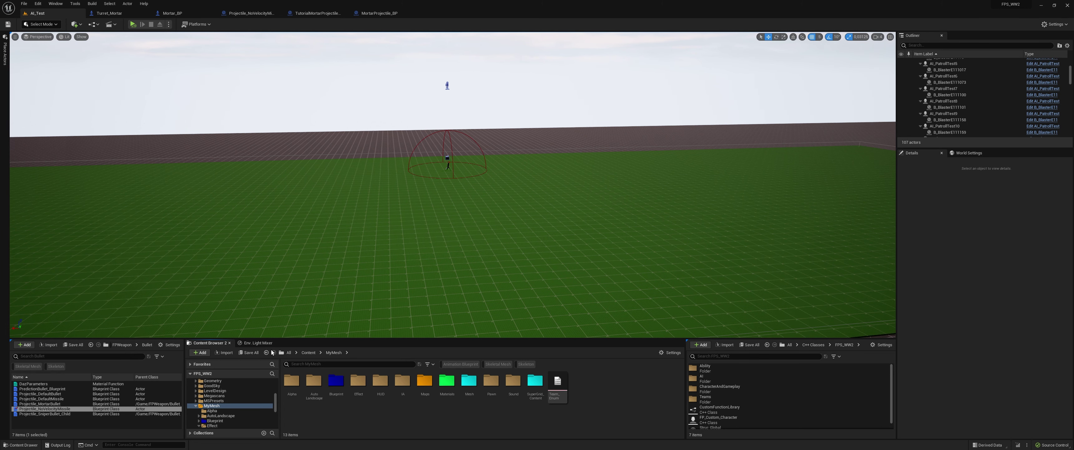
{"action": "left_click", "coordinate": [309, 352]}
{"action": "double_click", "coordinate": [580, 381]}
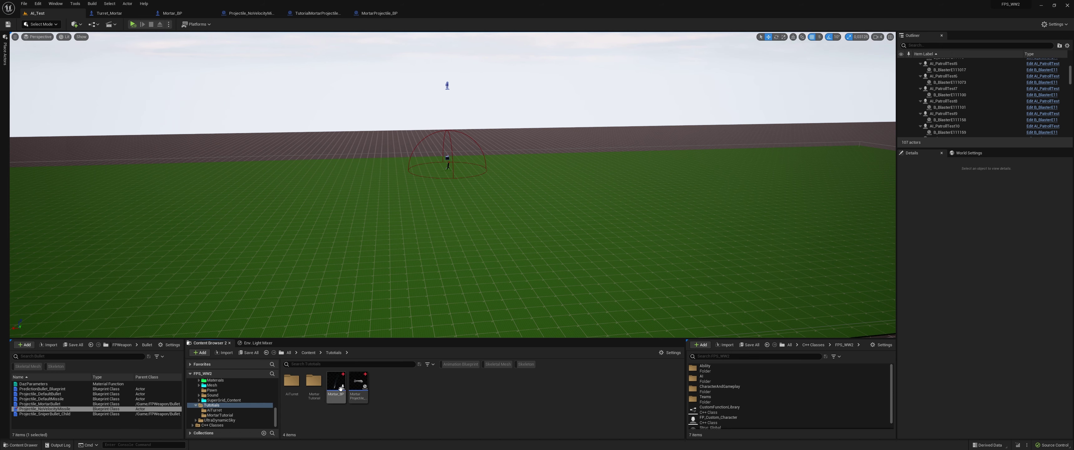
{"action": "double_click", "coordinate": [318, 386]}
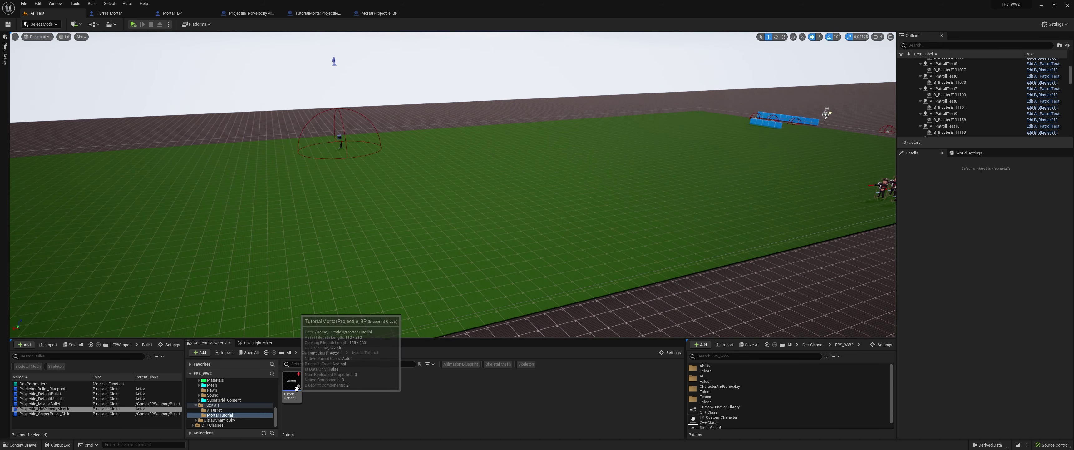
Place TutorialMortarProjectile_BP in the level, raise it high above the floor, and play-test.
{"action": "left_click_drag", "start_coordinate": [292, 382], "coordinate": [367, 242]}
{"action": "left_click_drag", "start_coordinate": [373, 190], "coordinate": [373, 93]}
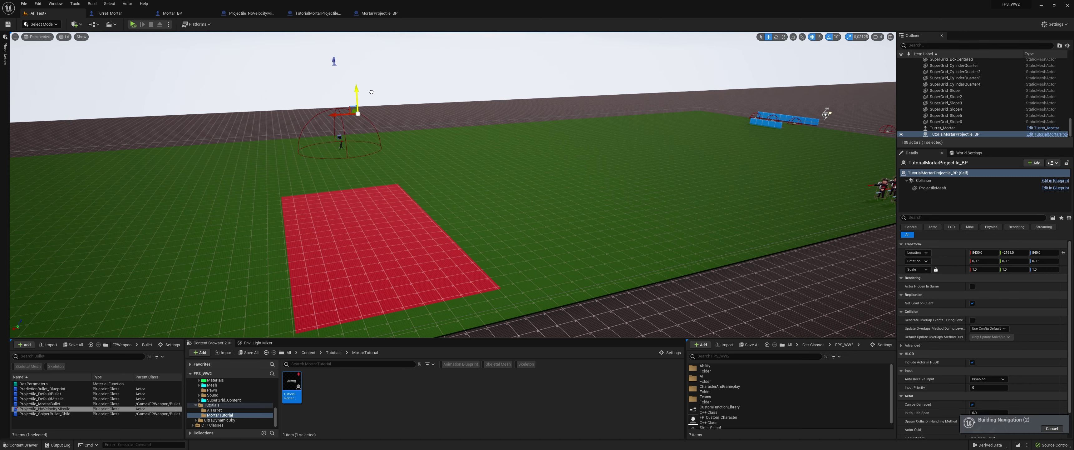
{"action": "mouse_move", "coordinate": [373, 93]}
{"action": "right_mouse_down"}
{"action": "mouse_move", "coordinate": [459, 108]}
{"action": "mouse_move", "coordinate": [184, 4]}
{"action": "right_mouse_up"}
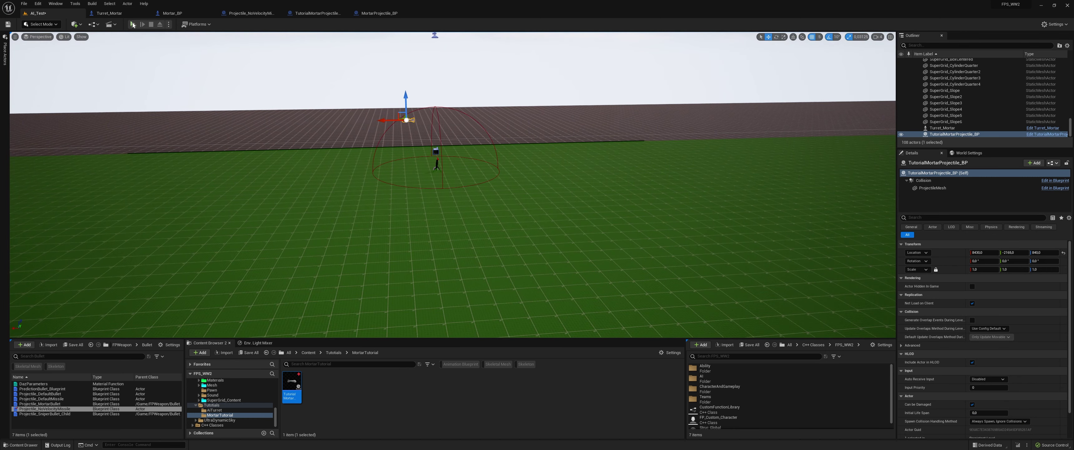
{"action": "left_click", "coordinate": [132, 24]}
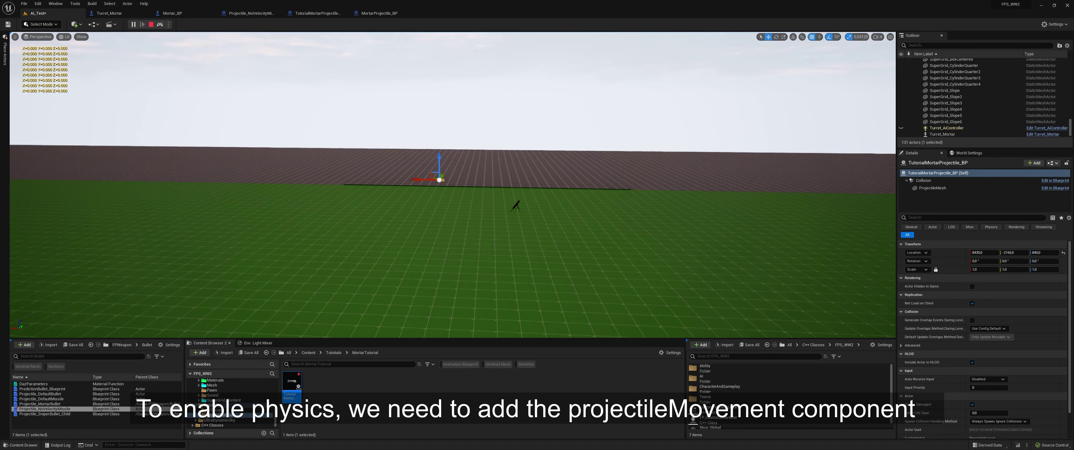
Stop play and add a ProjectileMovement component to TutorialMortarProjectile_BP.
{"action": "left_click", "coordinate": [152, 24]}
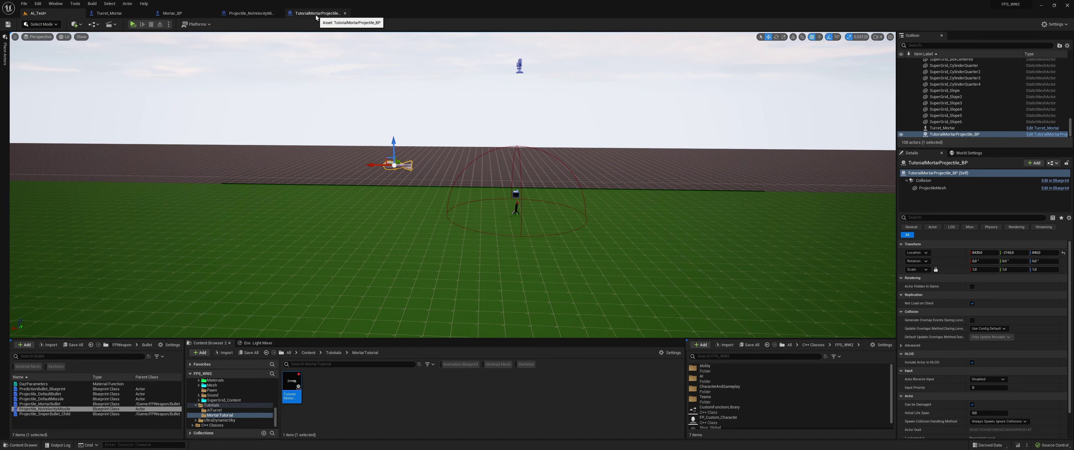
{"action": "left_click", "coordinate": [317, 12]}
{"action": "left_click", "coordinate": [14, 53]}
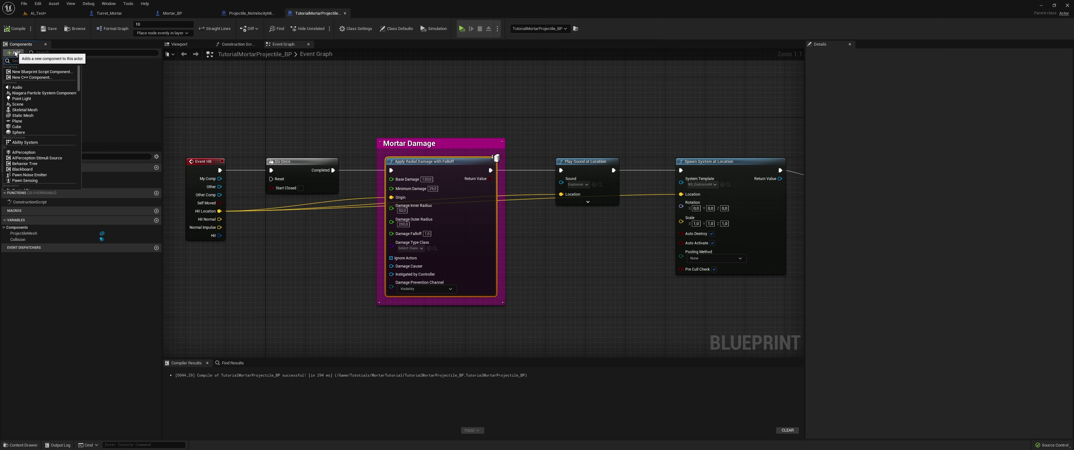
{"action": "type", "text": "projectile"}
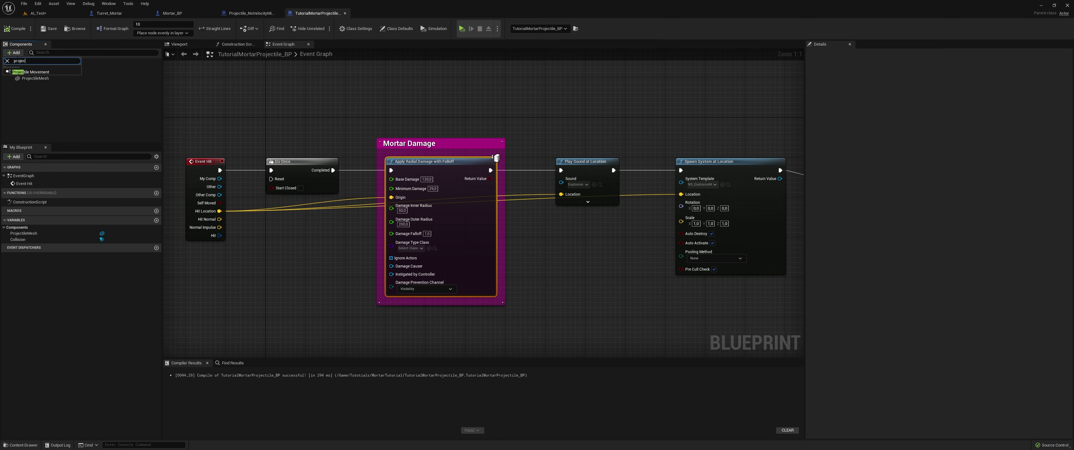
{"action": "left_click", "coordinate": [38, 71]}
{"action": "key", "text": "Return"}
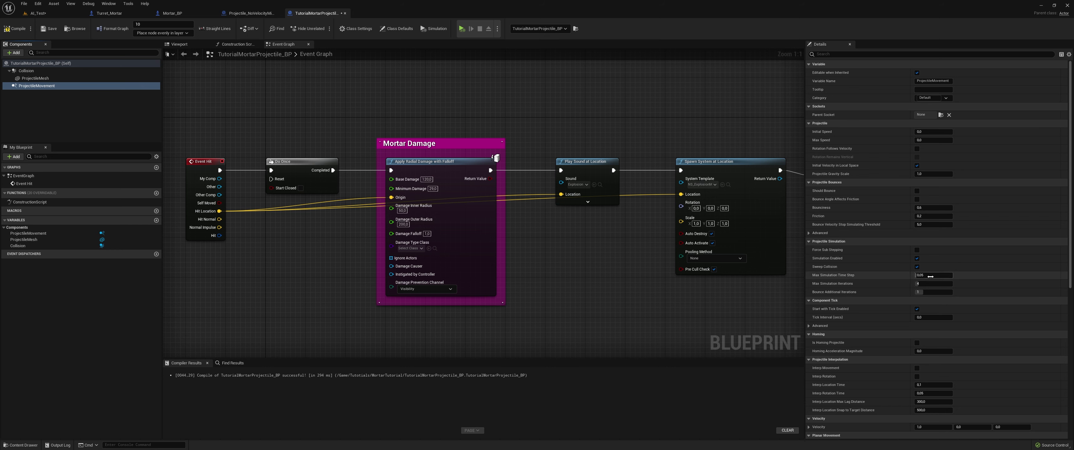
Enable Rotation Follows Velocity, then play the AI_Test level to test the projectile.
{"action": "left_click", "coordinate": [917, 148]}
{"action": "scroll", "coordinate": [989, 245], "scroll_direction": "down", "scroll_amount": 3}
{"action": "scroll", "coordinate": [989, 244], "scroll_direction": "down", "scroll_amount": 3}
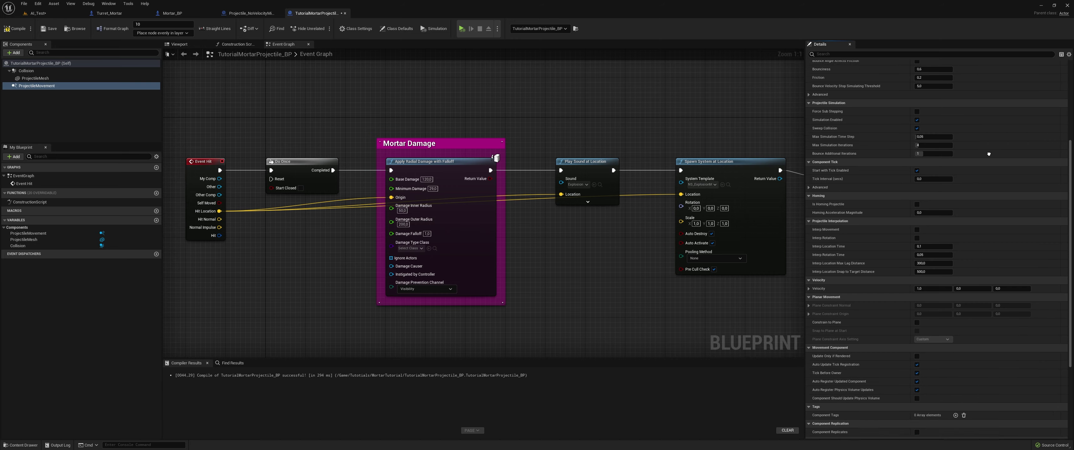
{"action": "scroll", "coordinate": [989, 299], "scroll_direction": "up", "scroll_amount": 6}
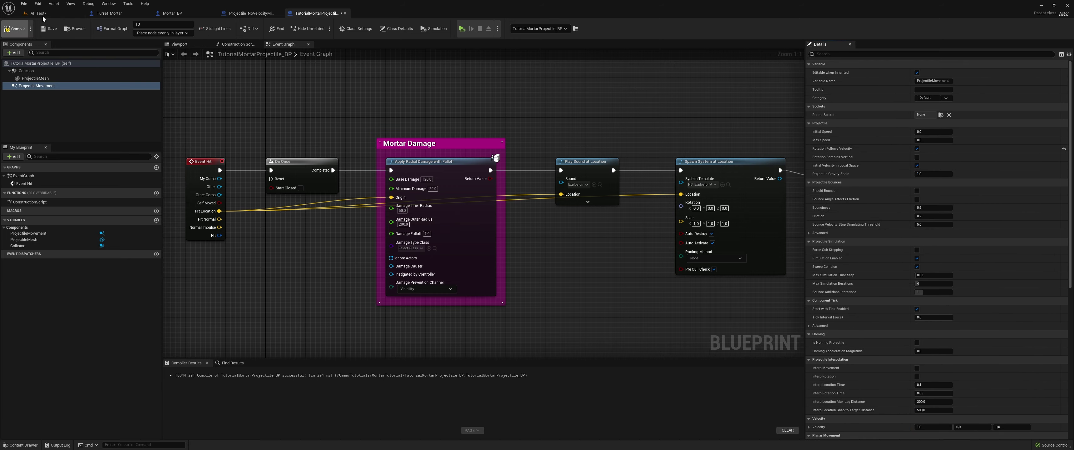
{"action": "left_click", "coordinate": [56, 13]}
{"action": "left_click", "coordinate": [133, 25]}
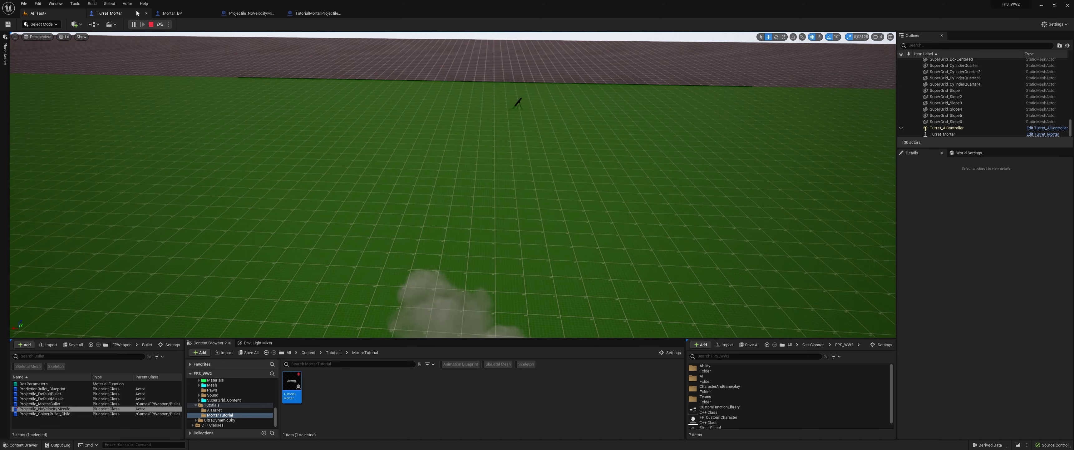
Stop the play session and re-centre the projectile's Event Graph nodes.
{"action": "left_click", "coordinate": [151, 24]}
{"action": "left_click", "coordinate": [312, 13]}
{"action": "right_click_drag", "start_coordinate": [409, 114], "coordinate": [475, 166]}
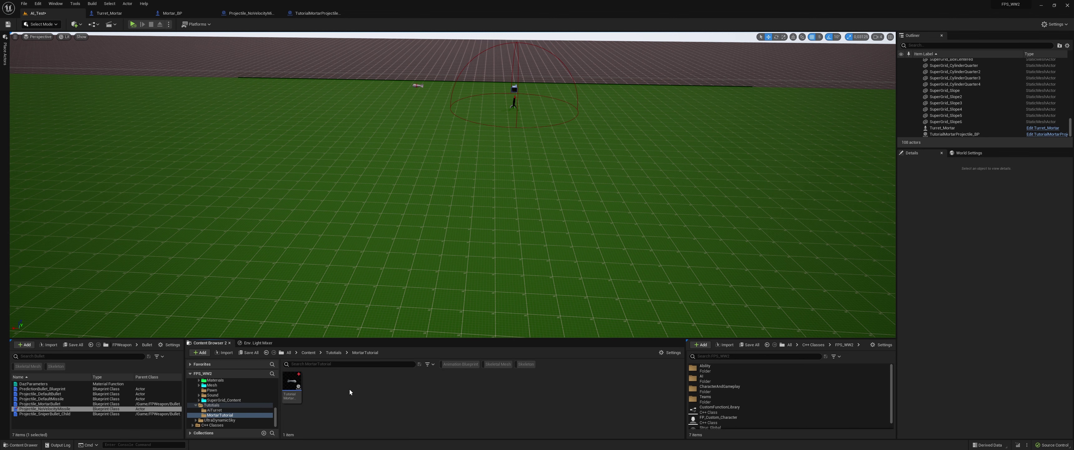
Create a Pawn Blueprint Class named TutorialMortar_BP in MortarTutorial and open its Event Graph.
{"action": "right_click", "coordinate": [349, 391]}
{"action": "left_click", "coordinate": [376, 215]}
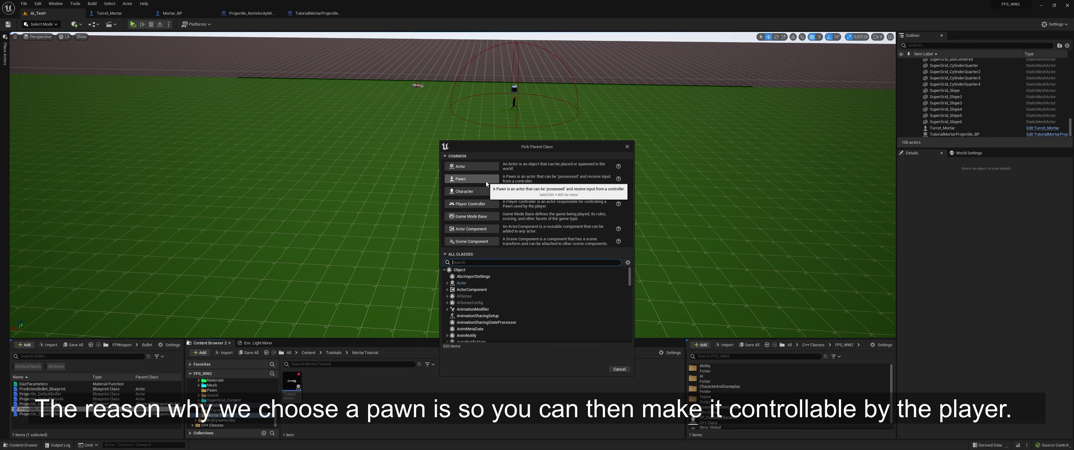
{"action": "left_click", "coordinate": [472, 179]}
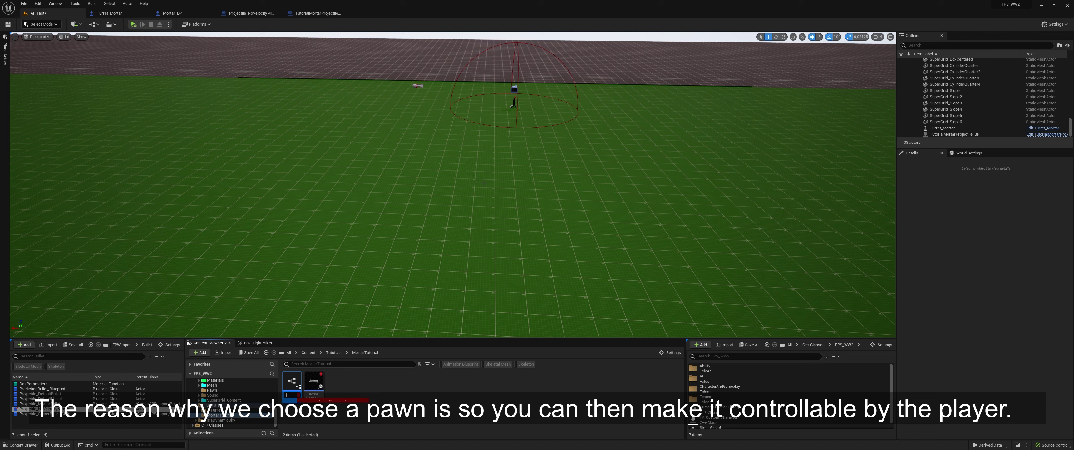
{"action": "type", "text": "Mortar"}
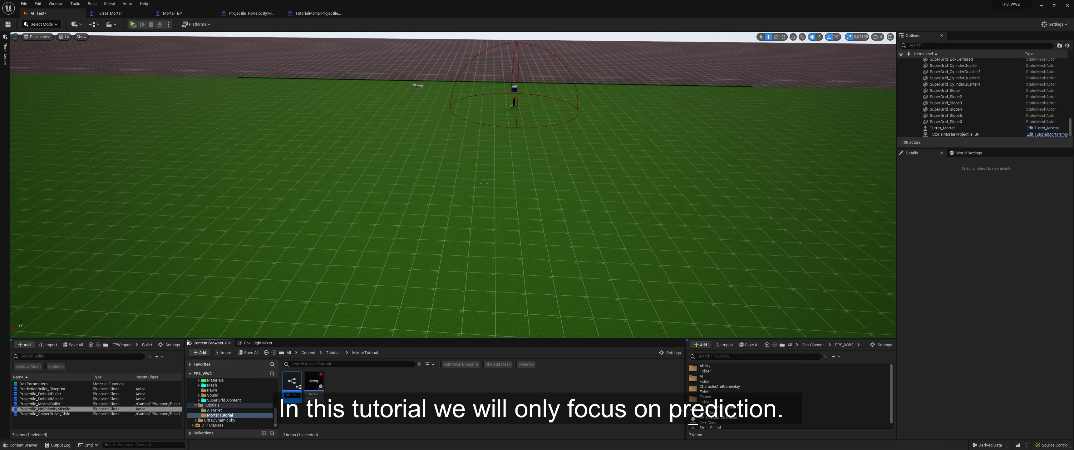
{"action": "key", "text": "Return"}
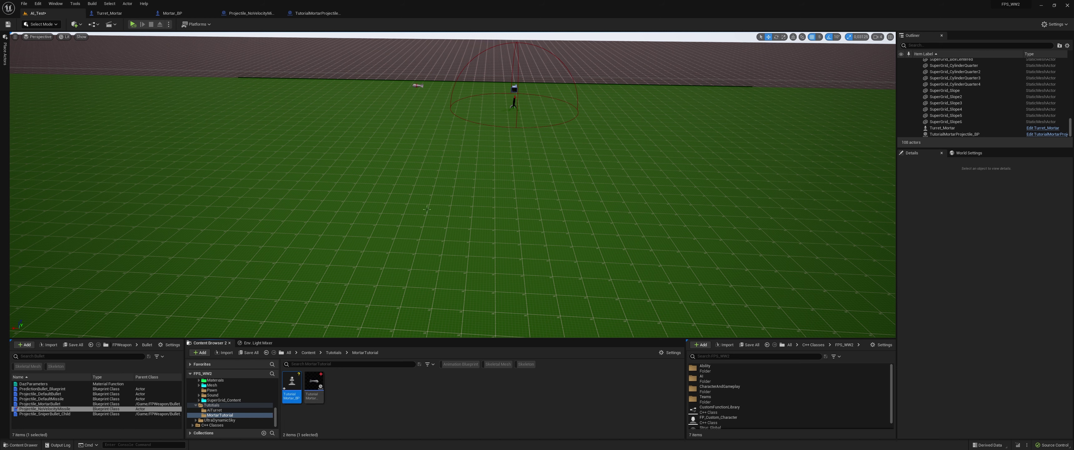
{"action": "double_click", "coordinate": [296, 382]}
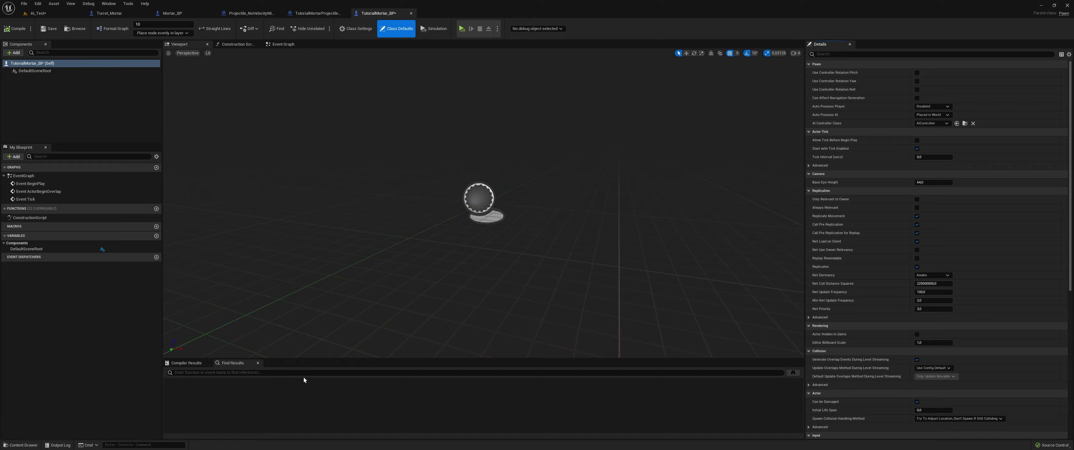
{"action": "left_click", "coordinate": [286, 46]}
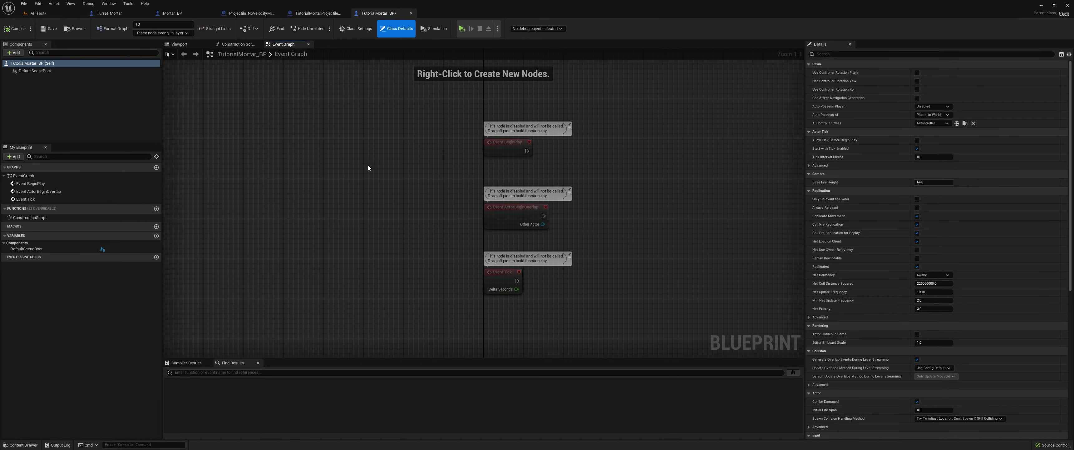
Add a Static Mesh component to TutorialMortar_BP and assign it the Mortar mesh.
{"action": "left_click", "coordinate": [179, 44]}
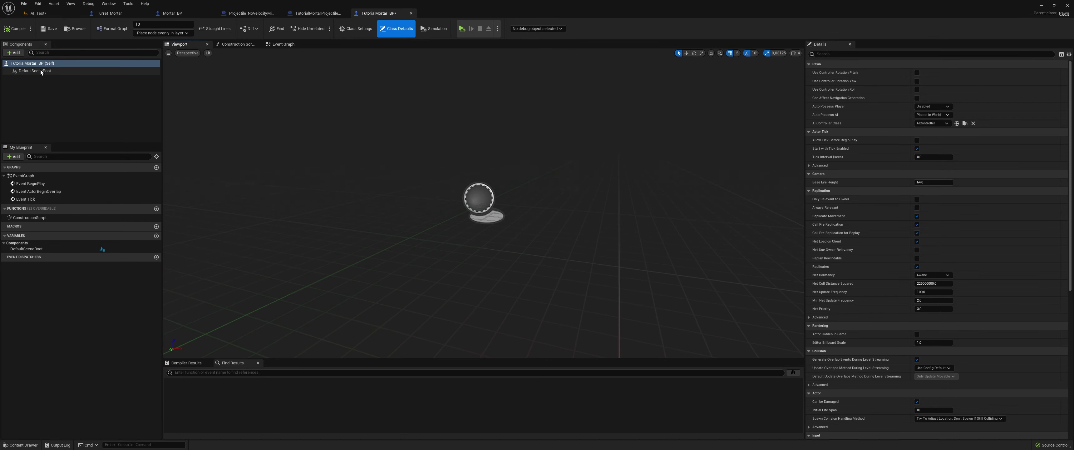
{"action": "left_click", "coordinate": [14, 53]}
{"action": "type", "text": "ic"}
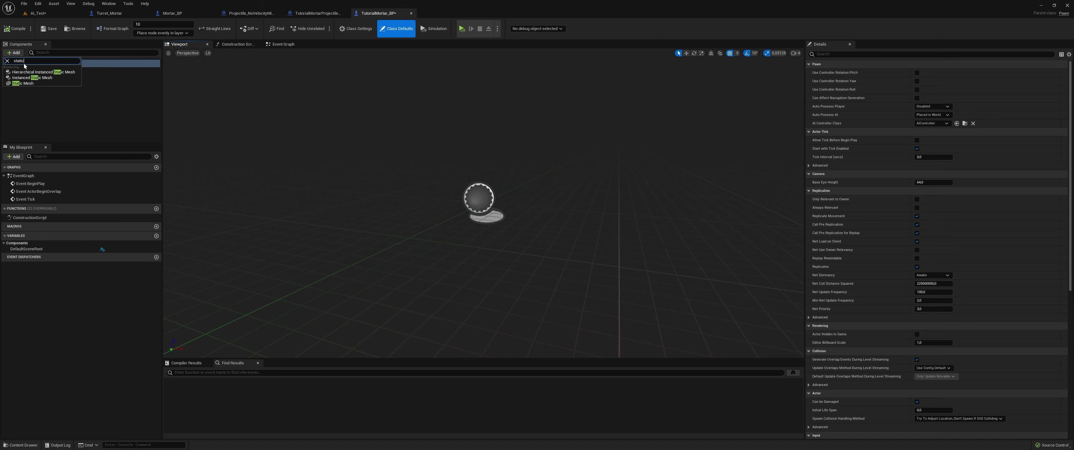
{"action": "left_click", "coordinate": [25, 83]}
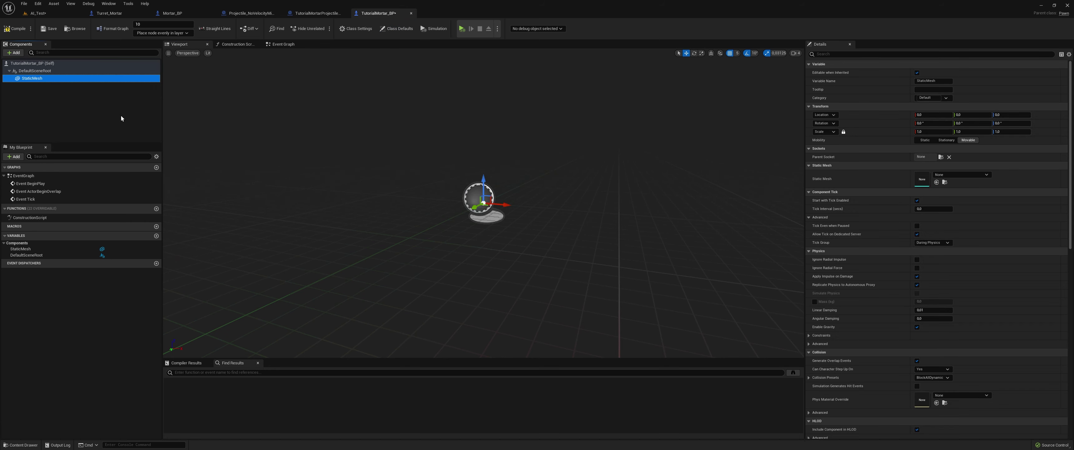
{"action": "left_click", "coordinate": [956, 175]}
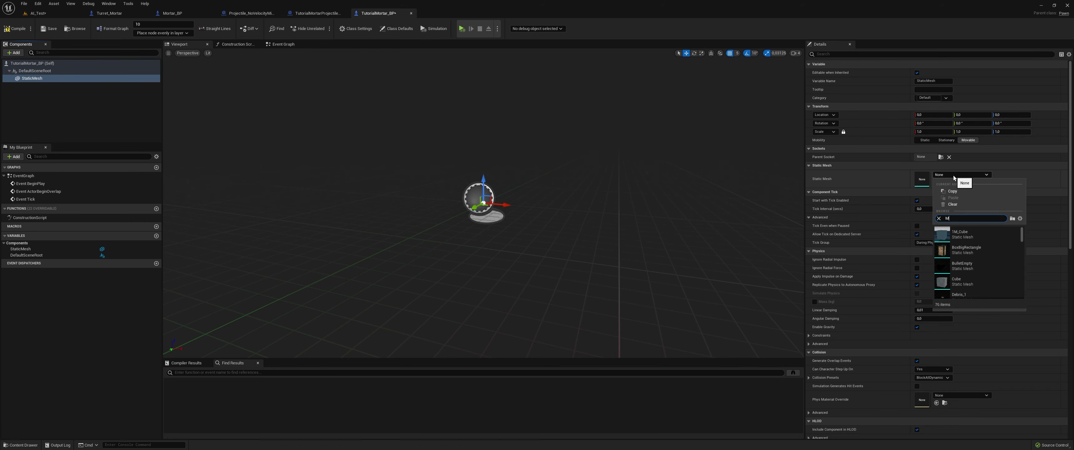
{"action": "left_click", "coordinate": [961, 233]}
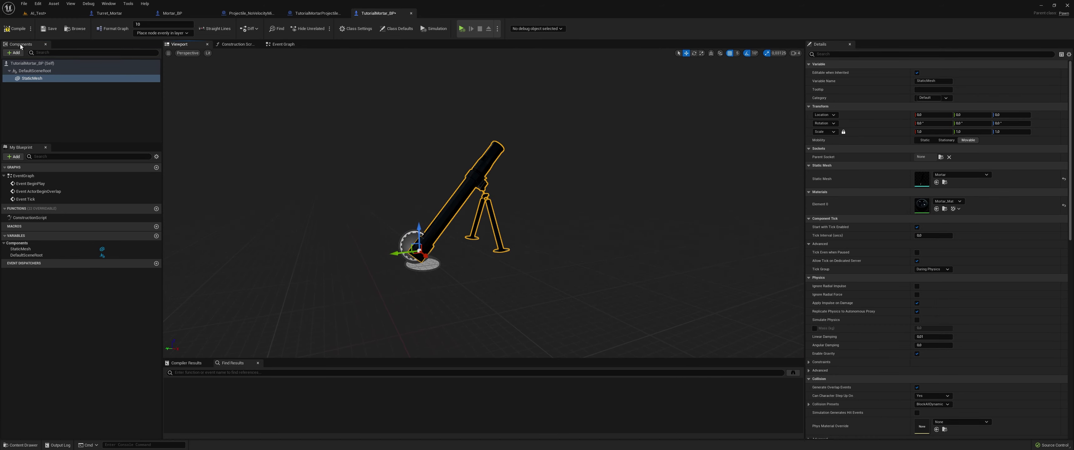
Rename the static mesh component to Mortar.
{"action": "left_click", "coordinate": [48, 78]}
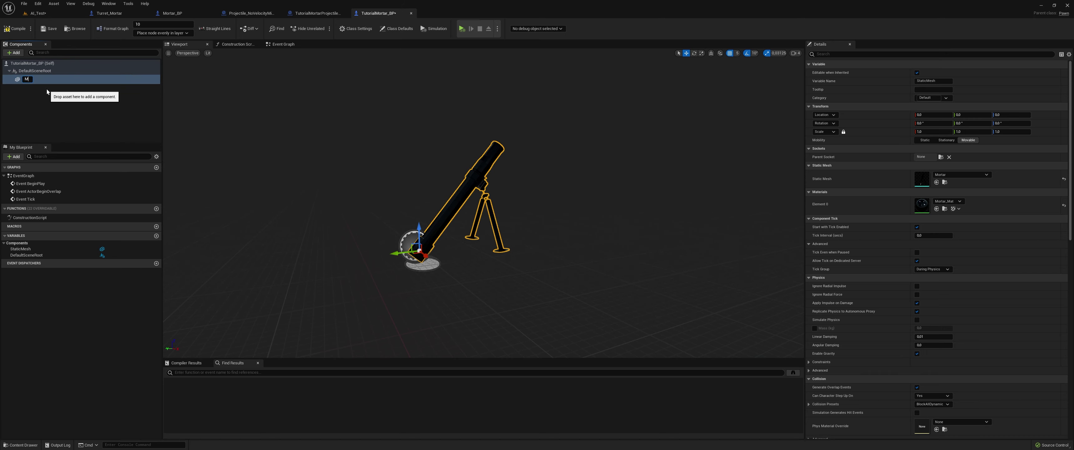
{"action": "type", "text": "rta"}
{"action": "key", "text": "Return"}
Add an Arrow component named SpawnProjectile under Mortar and set its colour to yellow.
{"action": "left_click", "coordinate": [13, 53]}
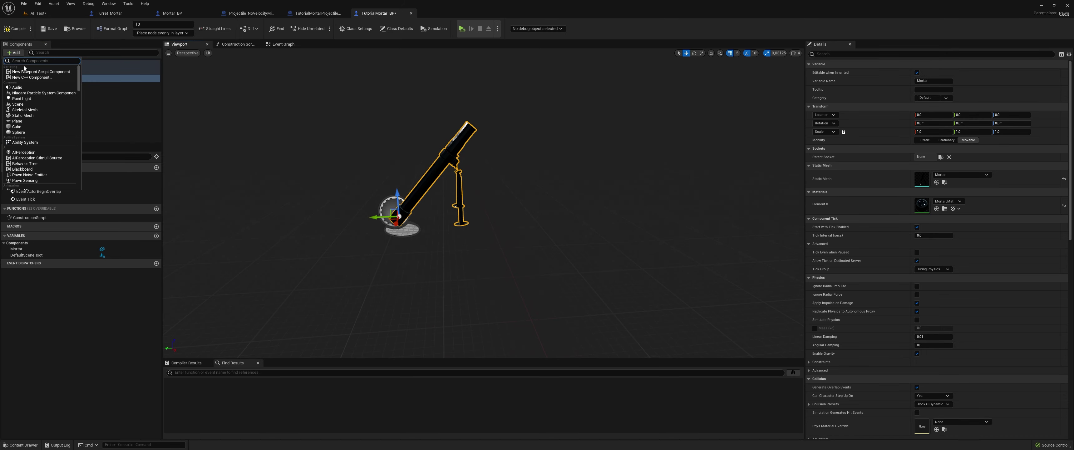
{"action": "type", "text": "arow"}
{"action": "left_click", "coordinate": [25, 74]}
{"action": "type", "text": "SpawnProjectile"}
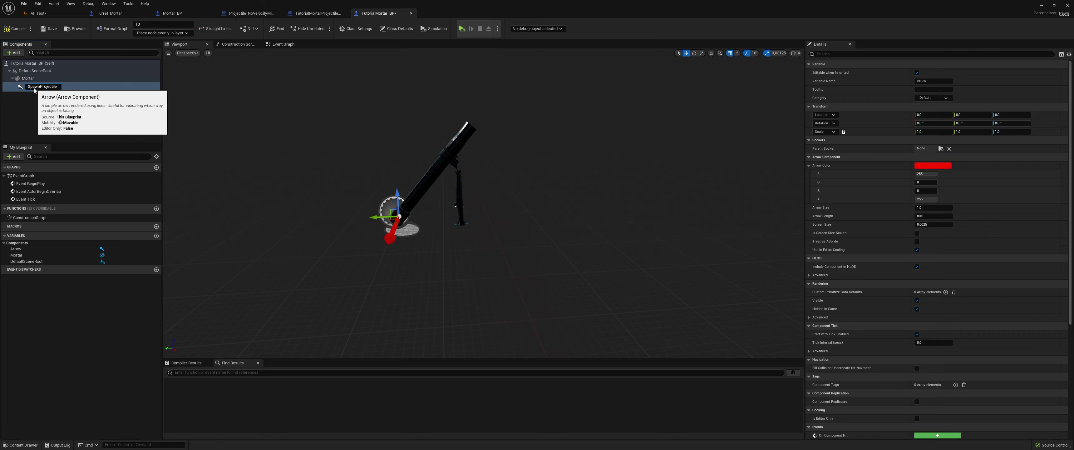
{"action": "key", "text": "Return"}
{"action": "left_click", "coordinate": [933, 166]}
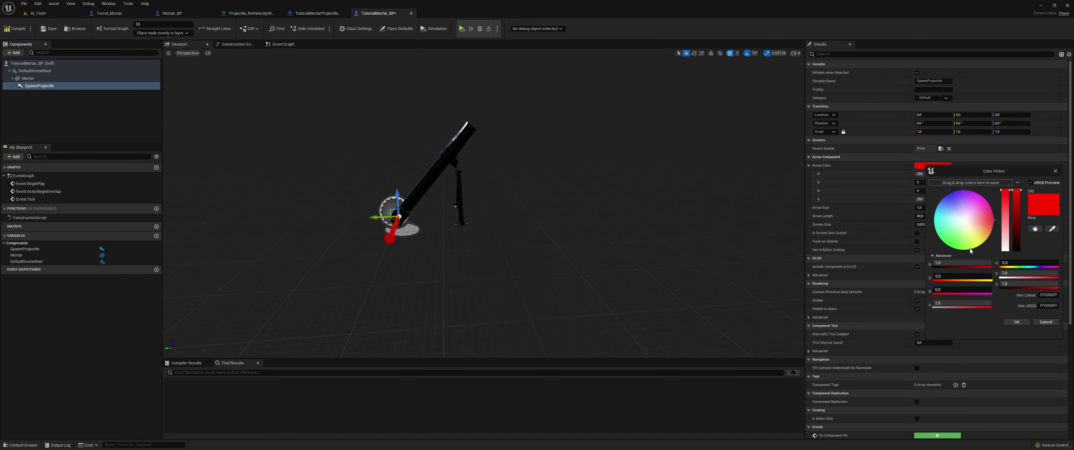
{"action": "left_click", "coordinate": [984, 237]}
{"action": "left_click", "coordinate": [1017, 321]}
Rotate the arrow to -90 on Z, position it at the barrel's muzzle, and save.
{"action": "left_click_drag", "start_coordinate": [993, 123], "coordinate": [1017, 123]}
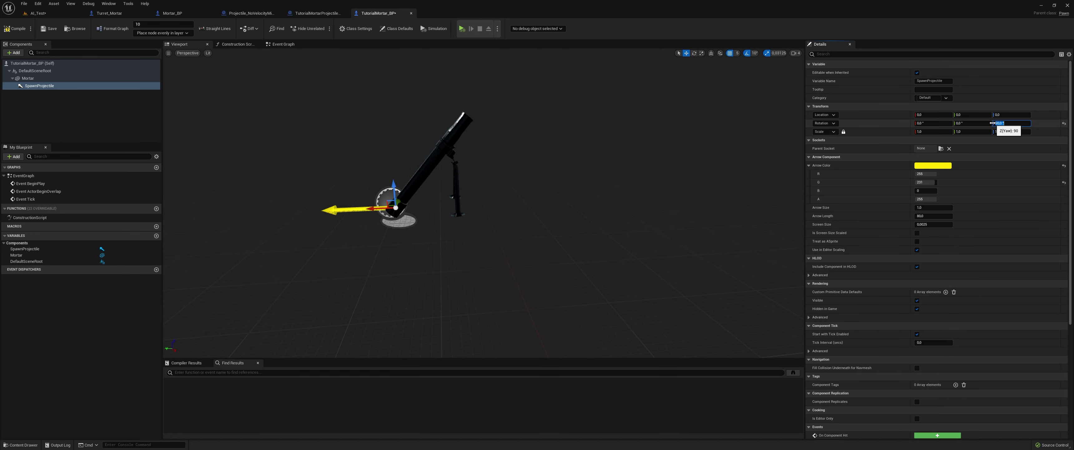
{"action": "type", "text": "0"}
{"action": "key", "text": "Return"}
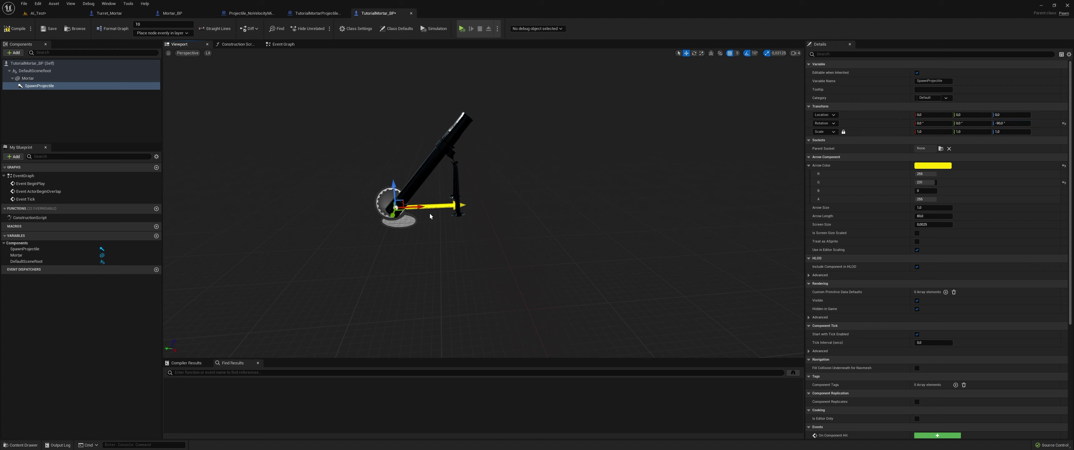
{"action": "mouse_move", "coordinate": [428, 206]}
{"action": "left_mouse_down"}
{"action": "mouse_move", "coordinate": [496, 205]}
{"action": "mouse_move", "coordinate": [475, 109]}
{"action": "mouse_move", "coordinate": [458, 85]}
{"action": "left_mouse_up"}
{"action": "key", "text": "e"}
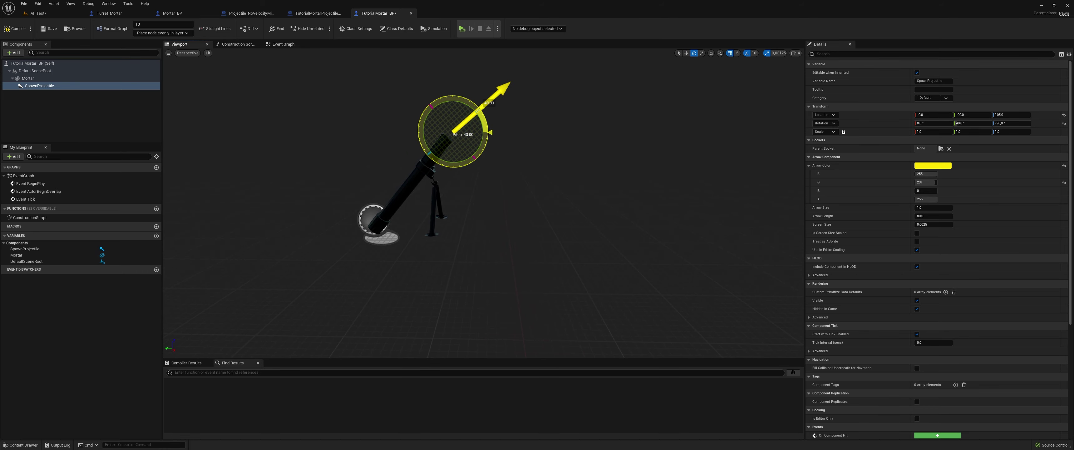
{"action": "key", "text": "w"}
{"action": "left_click_drag", "start_coordinate": [462, 121], "coordinate": [466, 121], "text": "shift"}
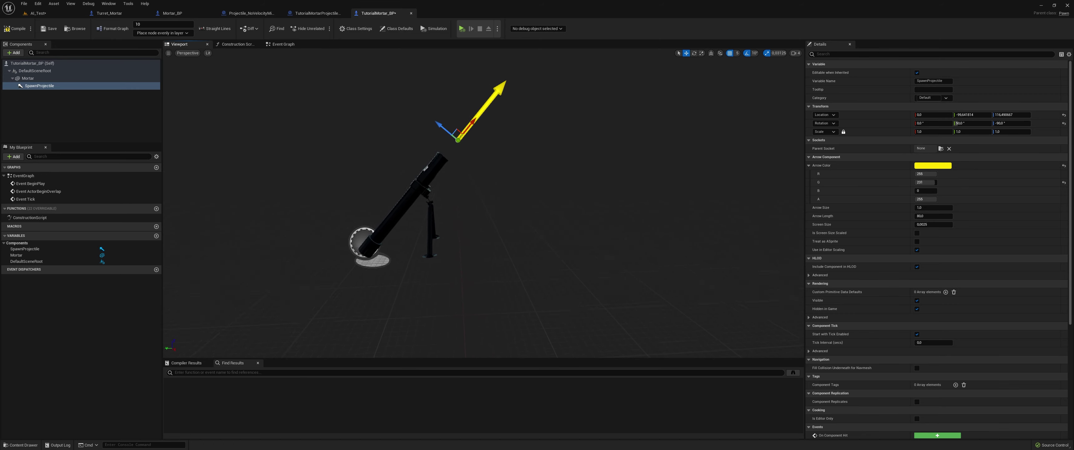
{"action": "key", "text": "ctrl+shift+s"}
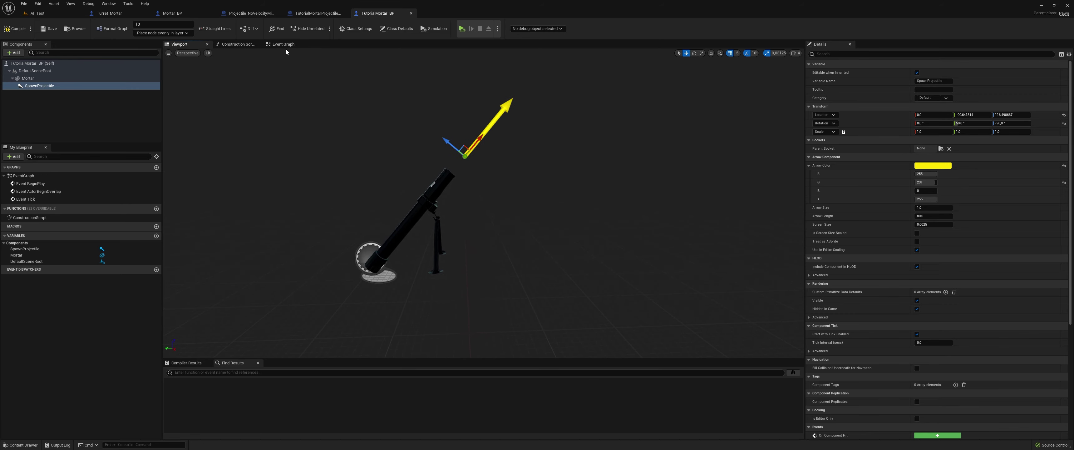
{"action": "left_click", "coordinate": [285, 45]}
Replace the default event nodes with a custom event named EventFire.
{"action": "key", "text": "ctrl+a"}
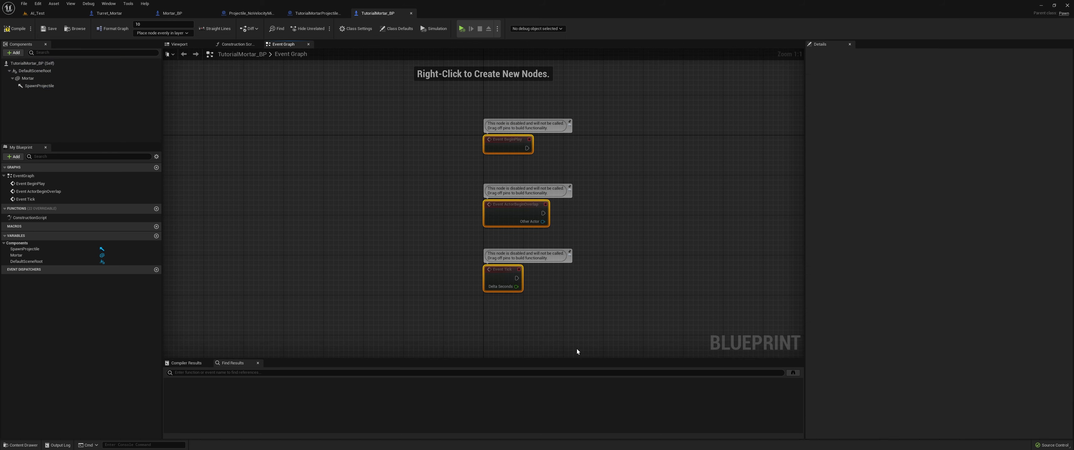
{"action": "key", "text": "Delete"}
{"action": "right_click", "coordinate": [455, 217]}
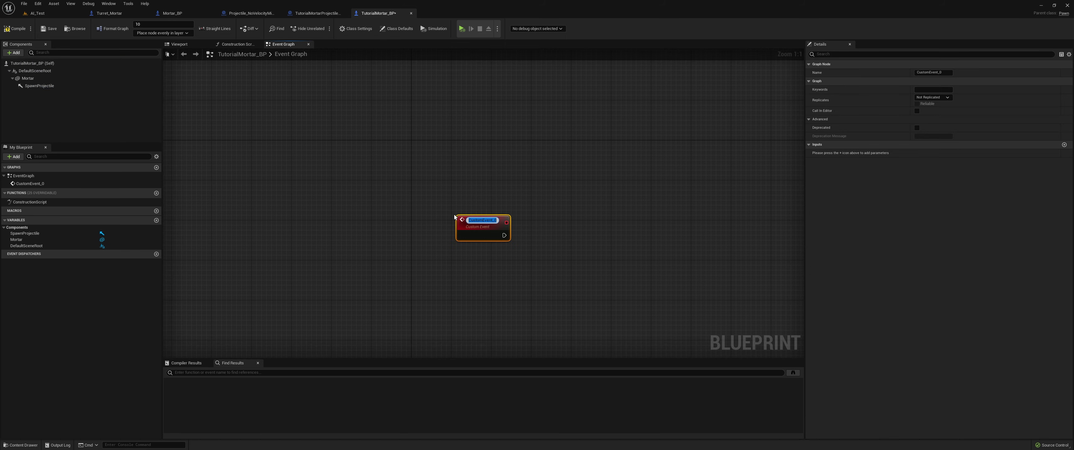
{"action": "type", "text": "EventFire"}
{"action": "key", "text": "Return"}
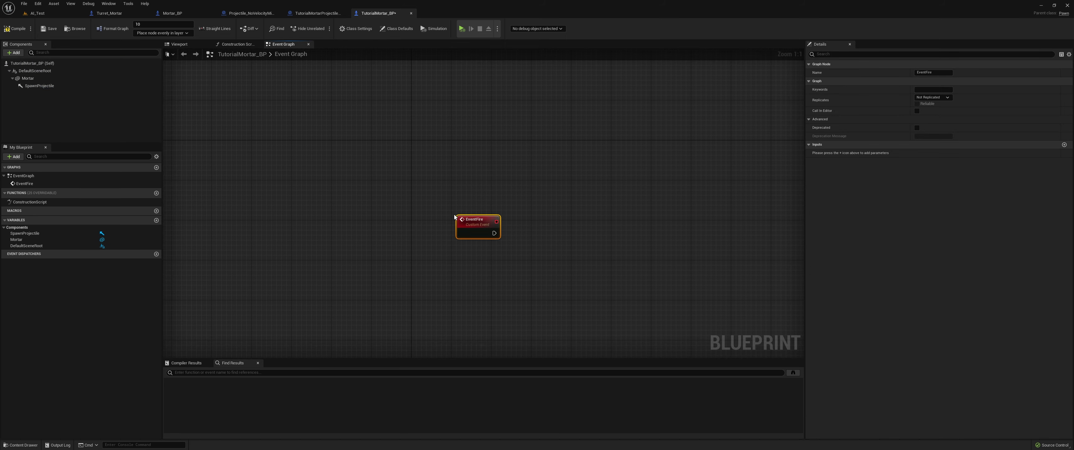
Give EventFire a TargetActor input of type Actor object reference.
{"action": "left_click", "coordinate": [1065, 144]}
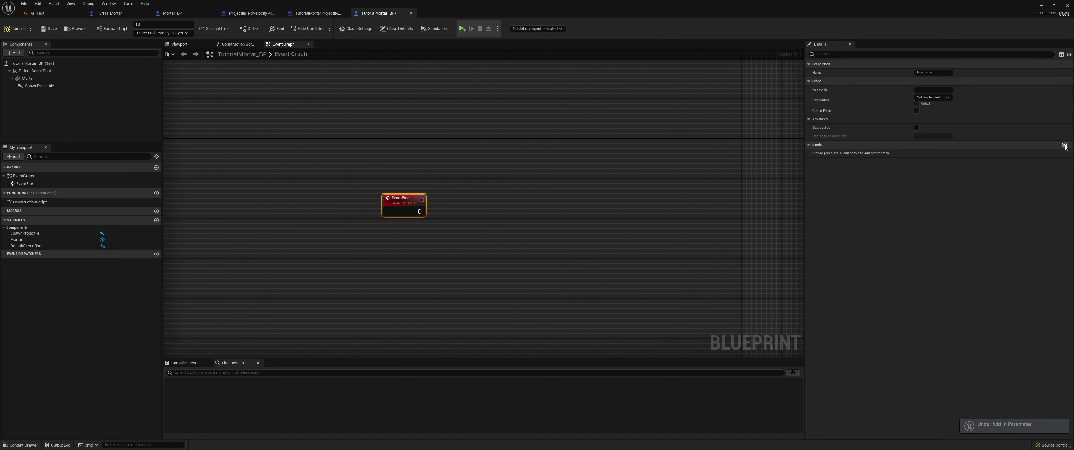
{"action": "left_click", "coordinate": [825, 153]}
{"action": "type", "text": "TargetActor"}
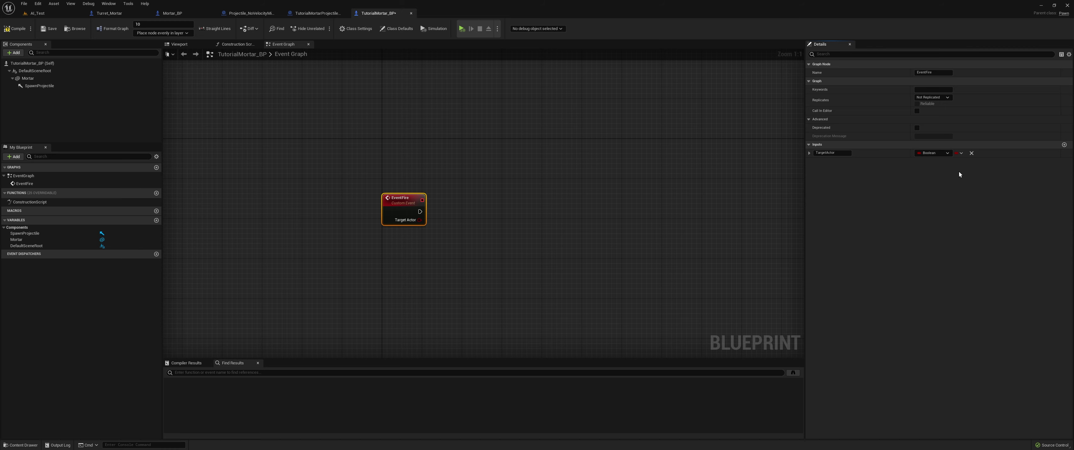
{"action": "left_click", "coordinate": [933, 154]}
{"action": "type", "text": "tor"}
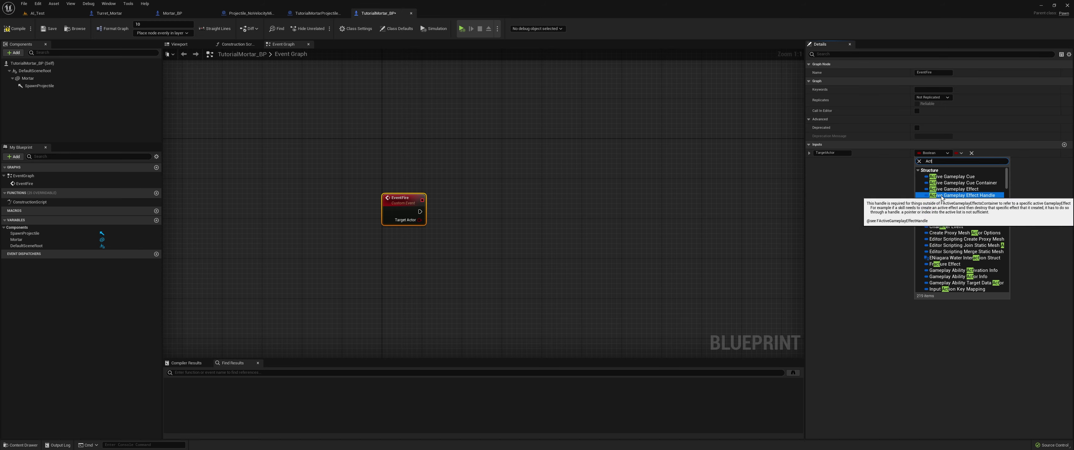
{"action": "scroll", "coordinate": [966, 279], "scroll_direction": "down", "scroll_amount": 4}
{"action": "mouse_move", "coordinate": [964, 271]}
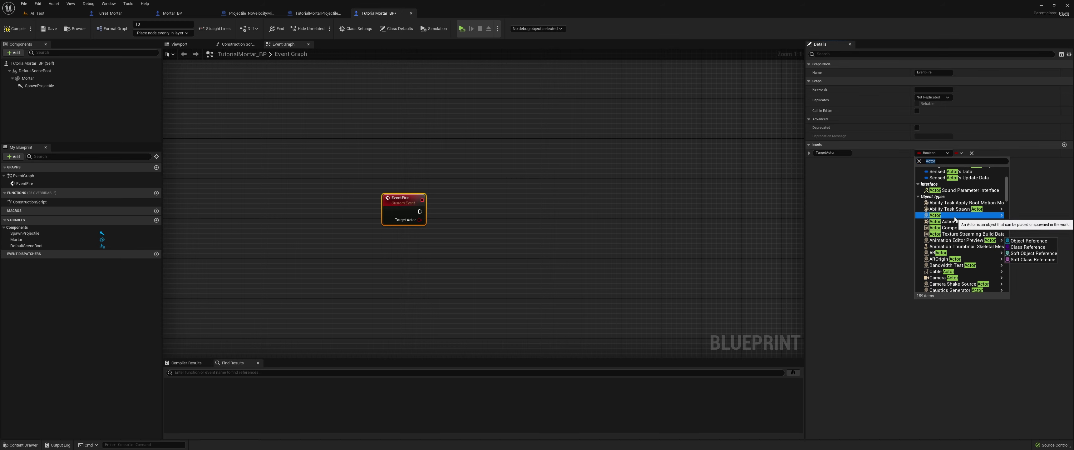
{"action": "left_click", "coordinate": [1029, 266]}
{"action": "left_click", "coordinate": [740, 221]}
Feed Target Actor and EventFire's execution into a new Is Valid node.
{"action": "right_click_drag", "start_coordinate": [615, 213], "coordinate": [515, 211]}
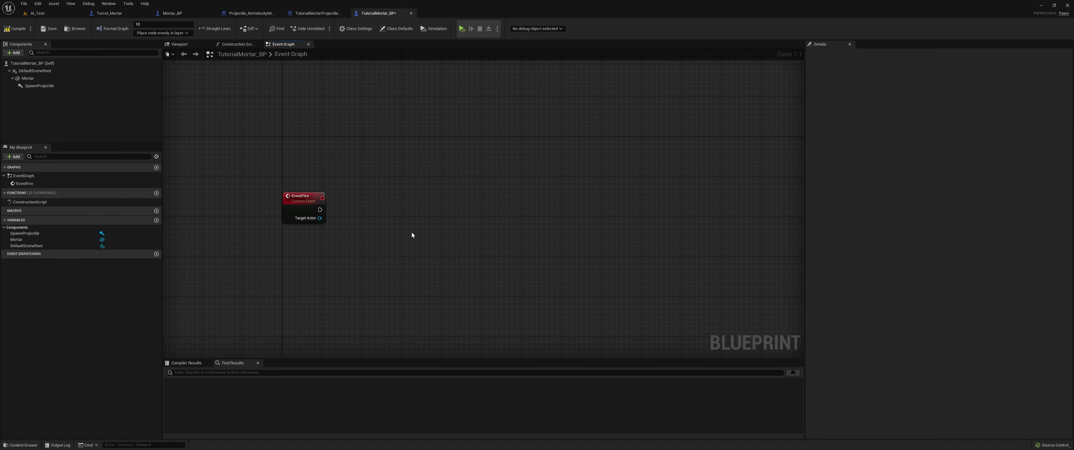
{"action": "mouse_move", "coordinate": [320, 218]}
{"action": "left_mouse_down"}
{"action": "mouse_move", "coordinate": [409, 215]}
{"action": "mouse_move", "coordinate": [367, 210]}
{"action": "left_mouse_up"}
{"action": "type", "text": "is val"}
{"action": "key", "text": "Return"}
{"action": "right_click_drag", "start_coordinate": [310, 229], "coordinate": [292, 229]}
{"action": "left_click_drag", "start_coordinate": [302, 219], "coordinate": [374, 272]}
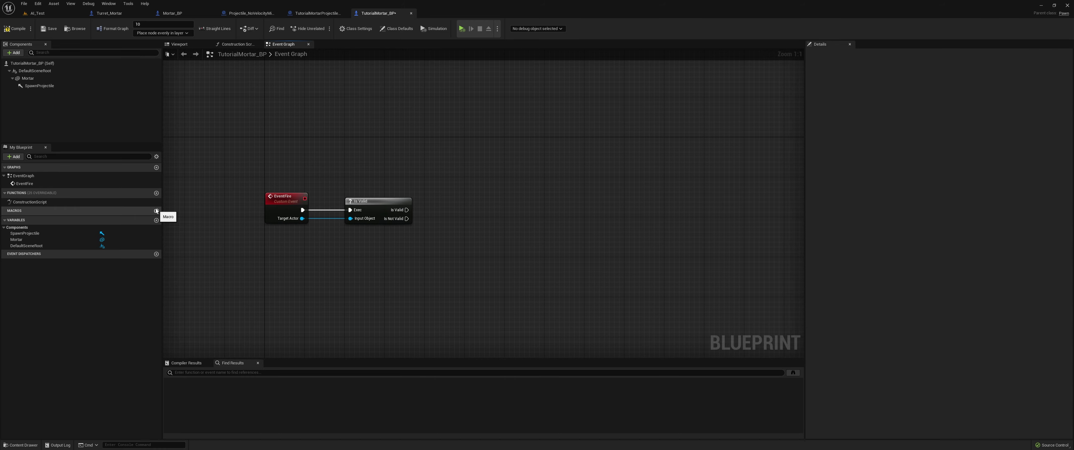
{"action": "left_click", "coordinate": [156, 192]}
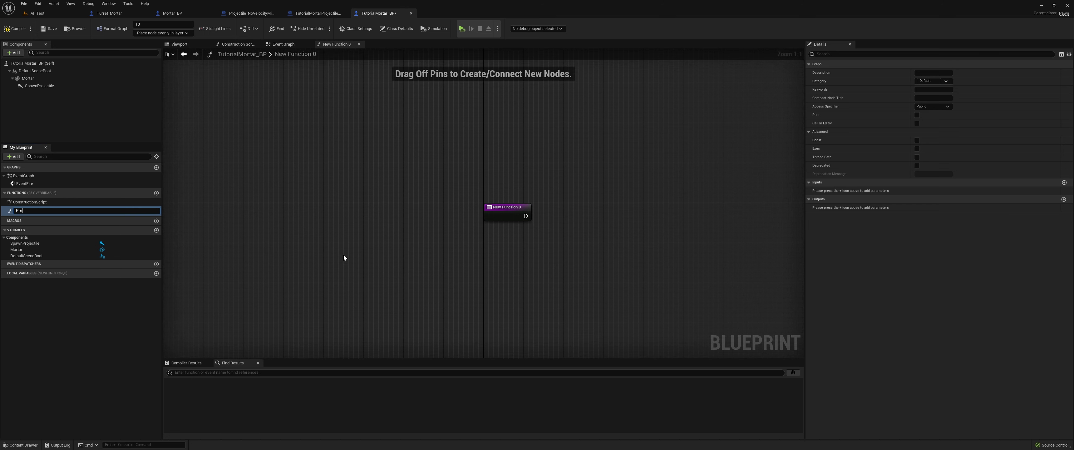
Name the new function MortarPredictionFunction.
{"action": "type", "text": "ortarP"}
{"action": "key", "text": "Return"}
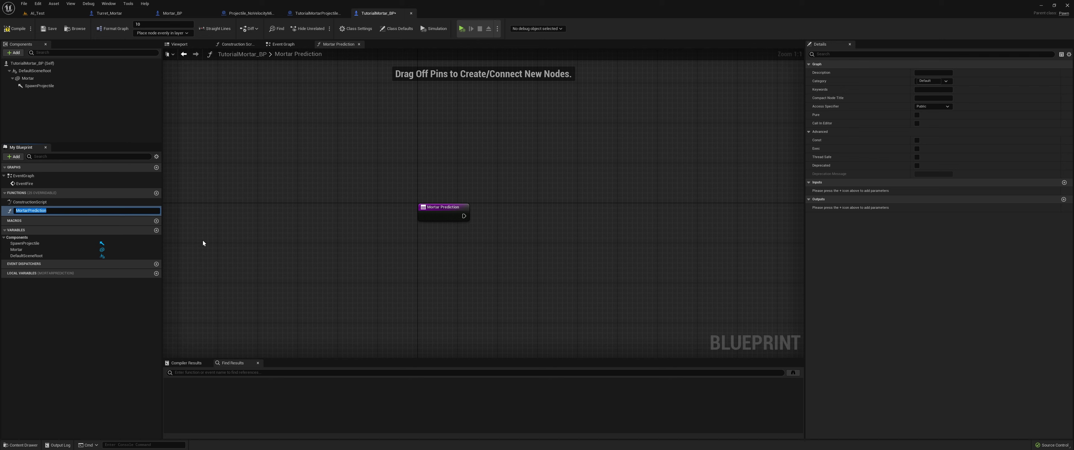
{"action": "type", "text": "Function"}
{"action": "key", "text": "Return"}
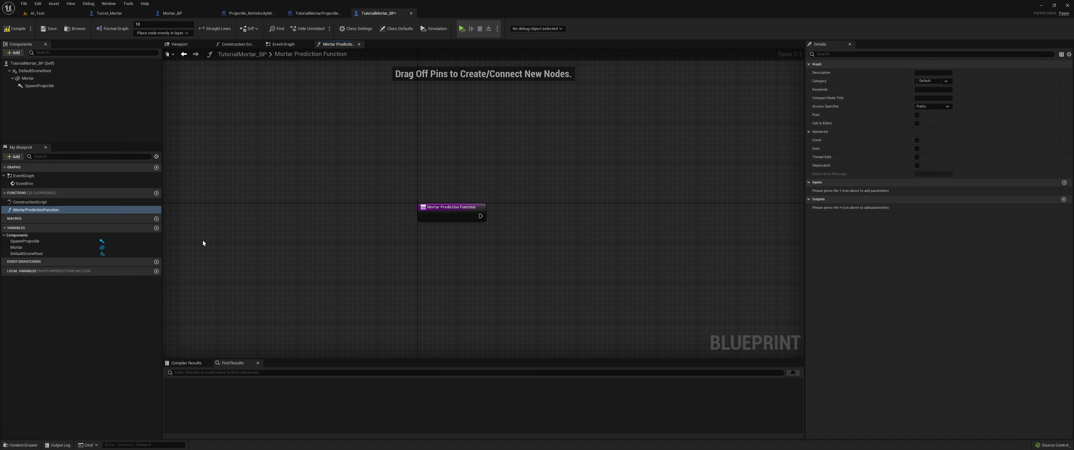
Add an Actor input and a Vector output named DesiredVelocity to the function.
{"action": "left_click", "coordinate": [392, 215]}
{"action": "left_click", "coordinate": [1064, 156]}
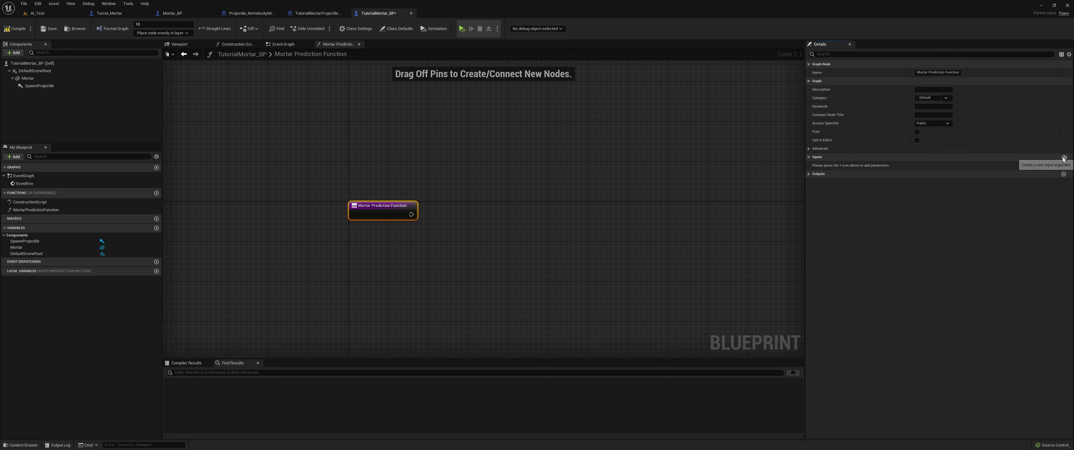
{"action": "type", "text": "Actor"}
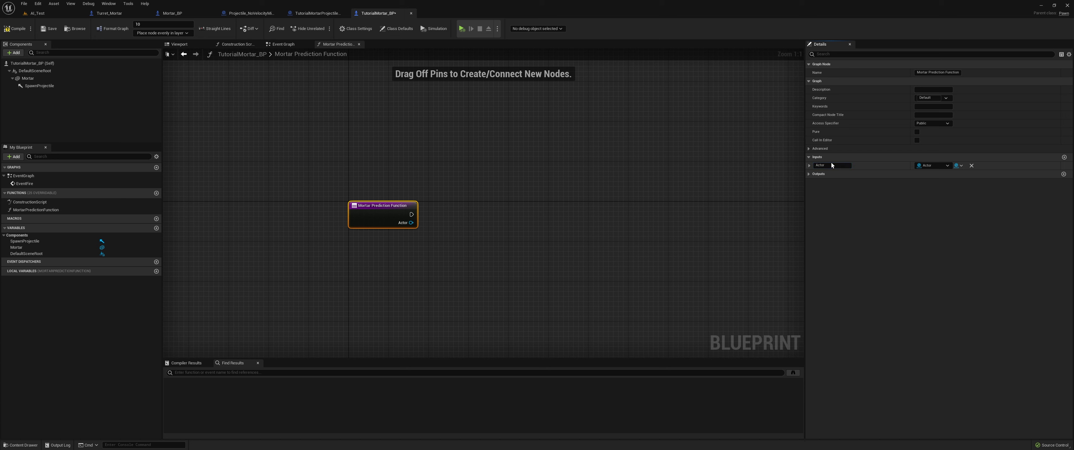
{"action": "left_click", "coordinate": [1064, 173]}
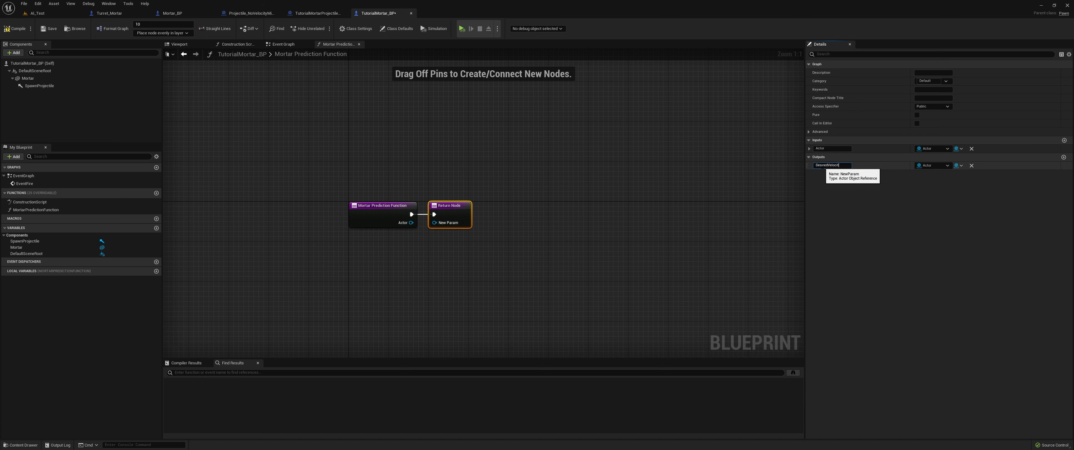
{"action": "type", "text": "y"}
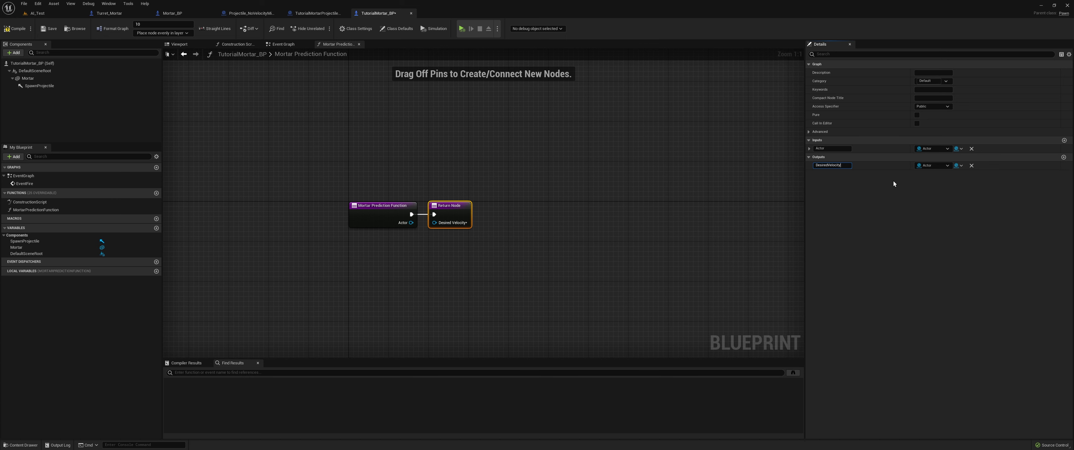
{"action": "left_click", "coordinate": [933, 165]}
{"action": "left_click", "coordinate": [930, 244]}
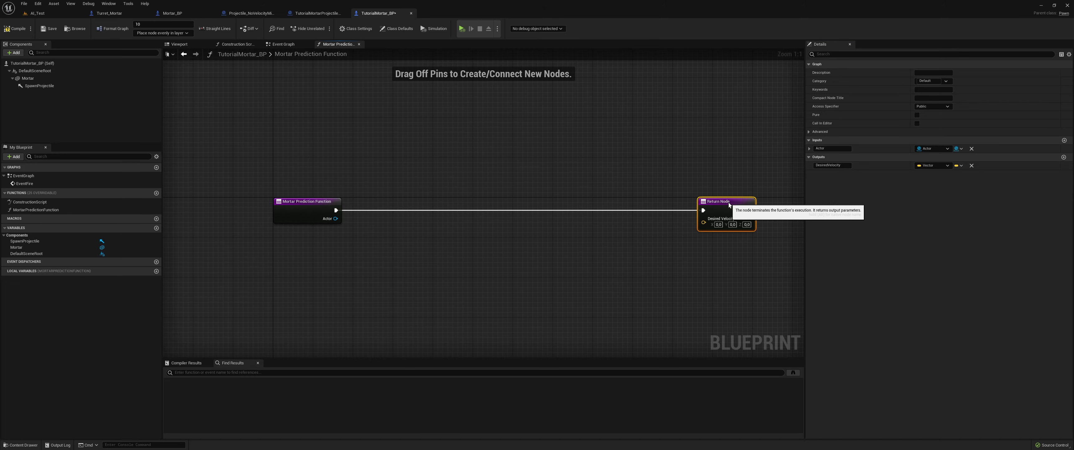
{"action": "left_click_drag", "start_coordinate": [305, 213], "coordinate": [264, 212]}
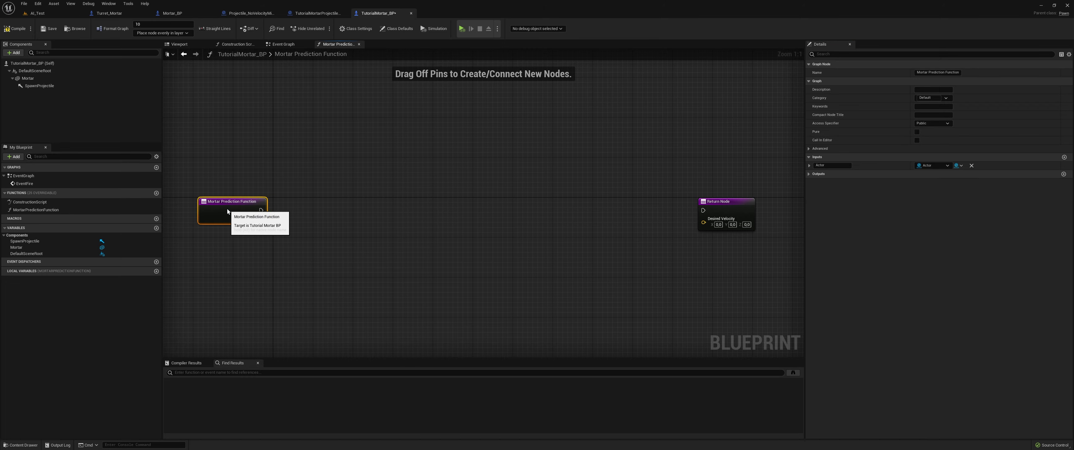
Add local variables TargetActorVelocity and TargetActorLocation, making the location variable a Vector.
{"action": "left_click", "coordinate": [365, 186]}
{"action": "right_click_drag", "start_coordinate": [365, 186], "coordinate": [404, 238]}
{"action": "left_click_drag", "start_coordinate": [333, 272], "coordinate": [368, 271]}
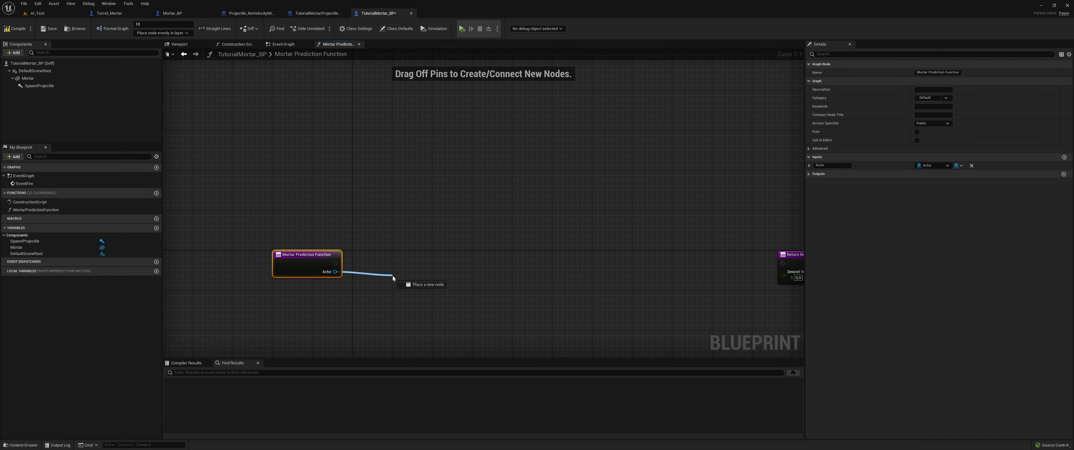
{"action": "left_click", "coordinate": [156, 271]}
{"action": "type", "text": "TargetActorVelocity"}
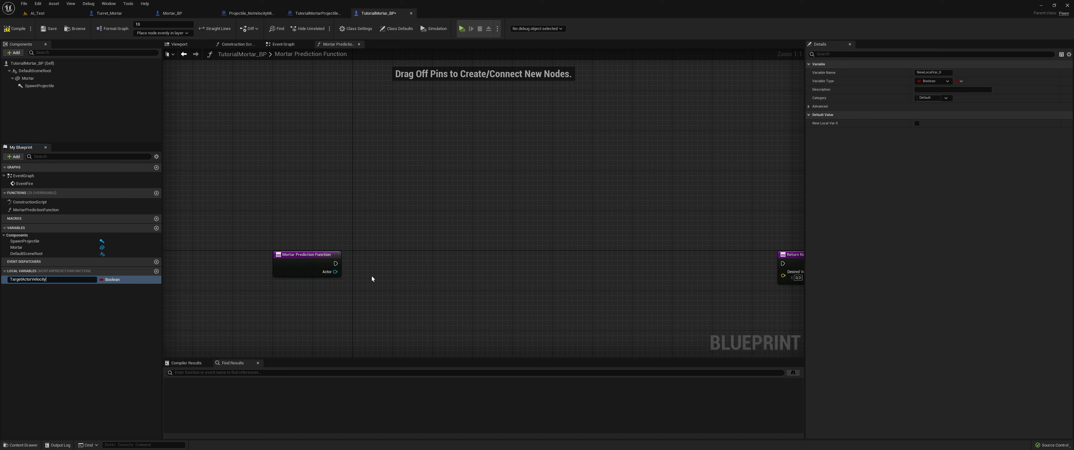
{"action": "key", "text": "Return"}
{"action": "left_click", "coordinate": [156, 271]}
{"action": "type", "text": "TergetActorLocation"}
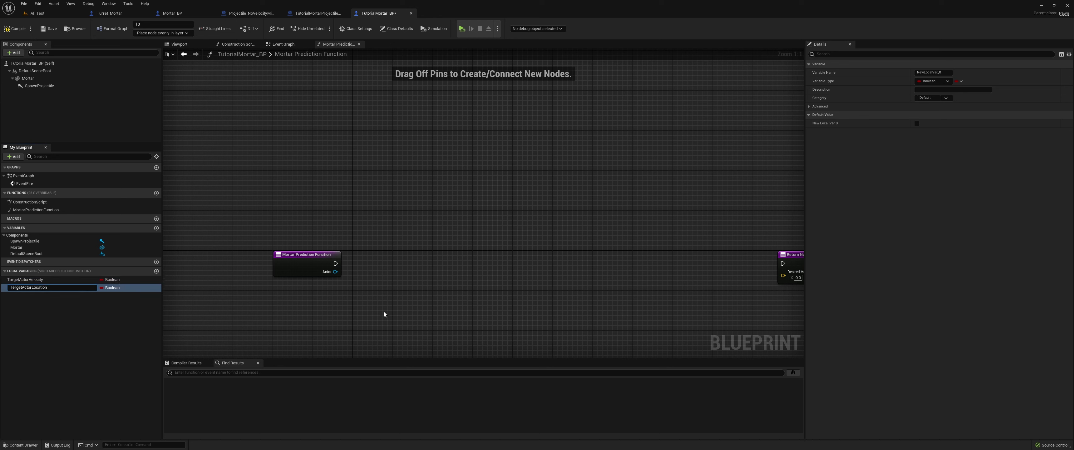
{"action": "key", "text": "Return"}
{"action": "left_click", "coordinate": [112, 288]}
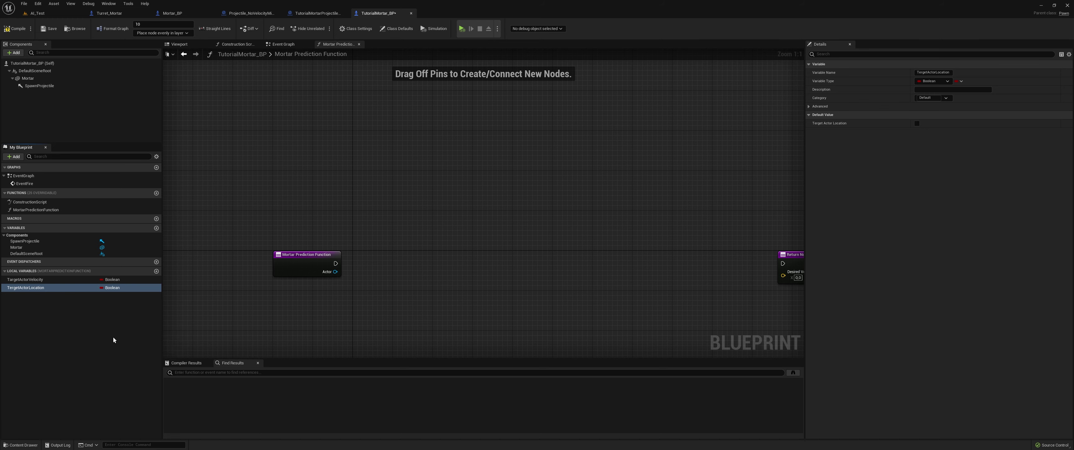
{"action": "left_click", "coordinate": [111, 287]}
{"action": "left_click", "coordinate": [125, 369]}
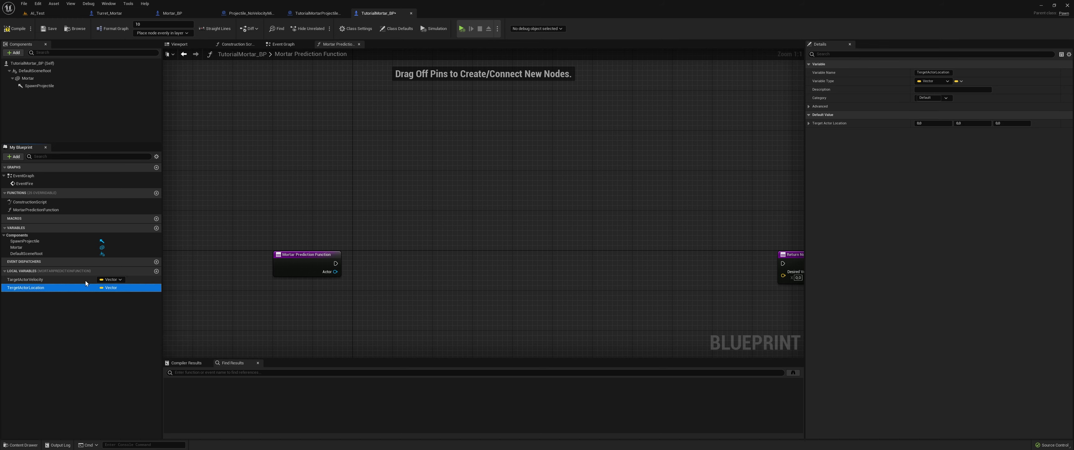
Place SET nodes for TargetActorVelocity and TargetActorLocation after the function entry.
{"action": "left_click_drag", "start_coordinate": [86, 280], "coordinate": [432, 259]}
{"action": "left_click_drag", "start_coordinate": [25, 287], "coordinate": [590, 275], "text": "alt"}
{"action": "left_click_drag", "start_coordinate": [412, 268], "coordinate": [397, 267]}
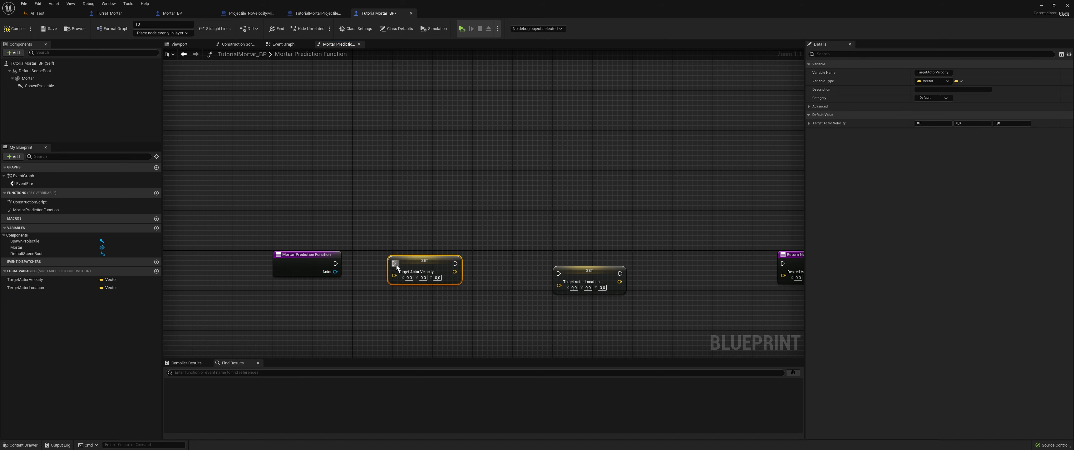
{"action": "mouse_move", "coordinate": [565, 276]}
{"action": "left_mouse_down"}
{"action": "mouse_move", "coordinate": [465, 268]}
{"action": "mouse_move", "coordinate": [491, 263]}
{"action": "left_mouse_up"}
{"action": "left_click", "coordinate": [498, 240]}
{"action": "right_click_drag", "start_coordinate": [414, 241], "coordinate": [410, 222]}
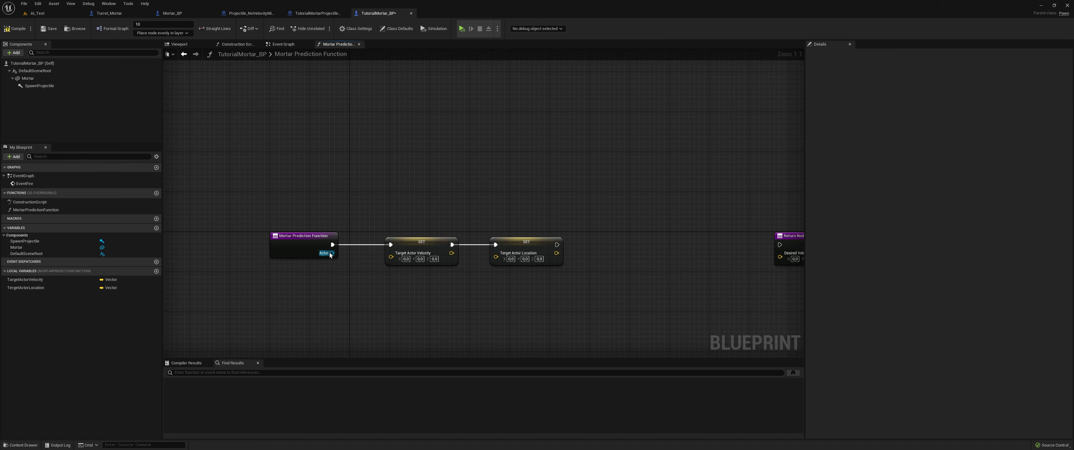
Add Get Velocity and Get Actor Location from the Actor pin, wiring velocity into its setter.
{"action": "mouse_move", "coordinate": [331, 254]}
{"action": "left_mouse_down"}
{"action": "mouse_move", "coordinate": [309, 294]}
{"action": "mouse_move", "coordinate": [392, 257]}
{"action": "left_mouse_up"}
{"action": "type", "text": "get velocity"}
{"action": "key", "text": "Return"}
{"action": "right_click_drag", "start_coordinate": [331, 256], "coordinate": [339, 216]}
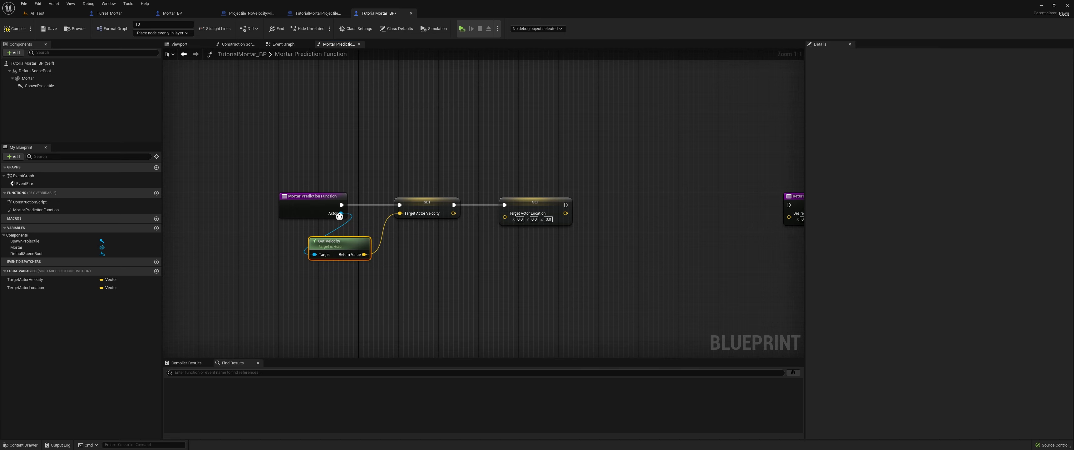
{"action": "left_click_drag", "start_coordinate": [340, 216], "coordinate": [332, 270]}
{"action": "type", "text": "get actor l"}
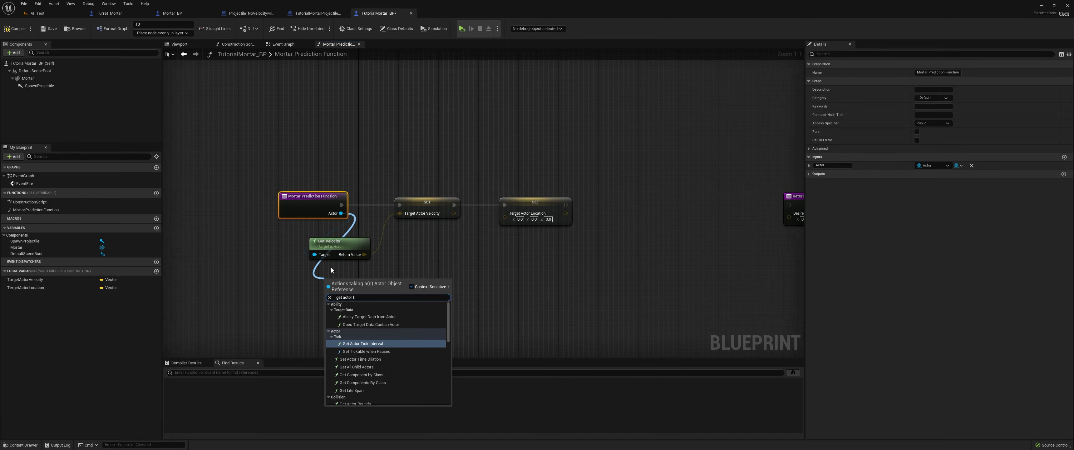
{"action": "key", "text": "Return"}
{"action": "mouse_move", "coordinate": [372, 300]}
{"action": "left_mouse_down"}
{"action": "mouse_move", "coordinate": [359, 284]}
{"action": "mouse_move", "coordinate": [505, 217]}
{"action": "mouse_move", "coordinate": [505, 202]}
{"action": "left_mouse_up"}
Wire actor location into its setter and add Suggest Projectile Velocity Custom Arc after it.
{"action": "right_click_drag", "start_coordinate": [505, 295], "coordinate": [453, 301]}
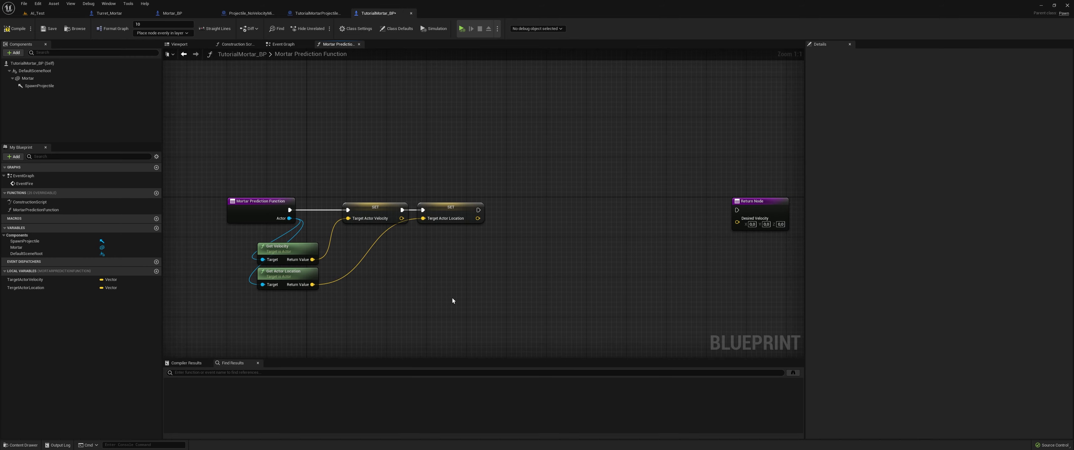
{"action": "right_click_drag", "start_coordinate": [480, 214], "coordinate": [381, 241]}
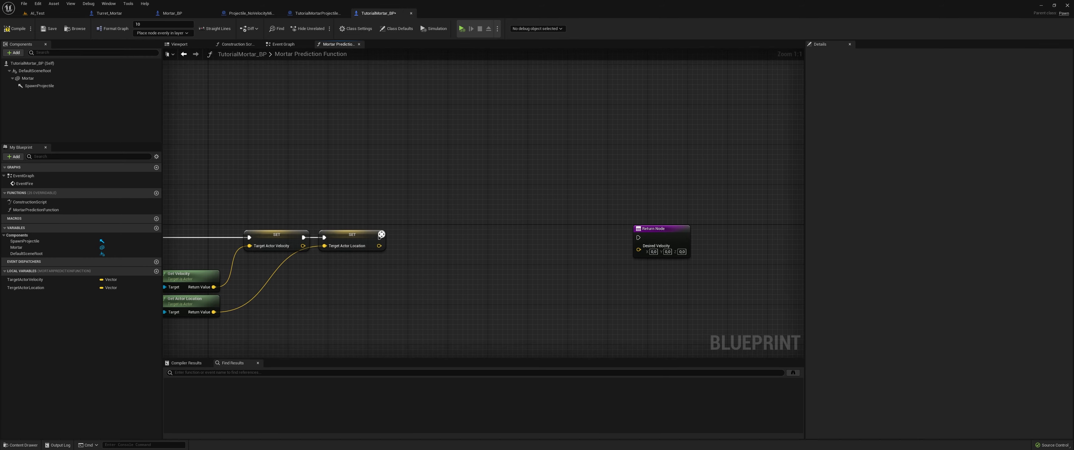
{"action": "left_click_drag", "start_coordinate": [380, 238], "coordinate": [549, 239]}
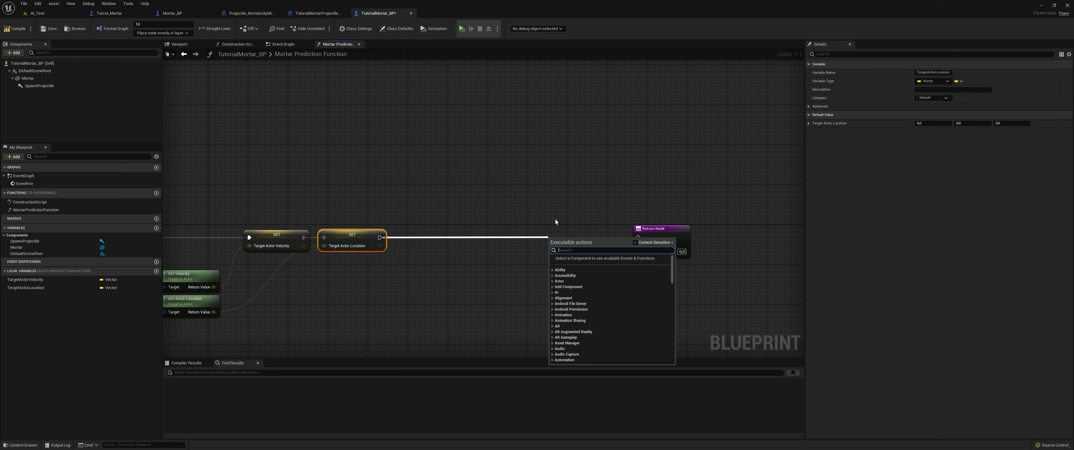
{"action": "type", "text": "sugges"}
{"action": "left_click", "coordinate": [613, 272]}
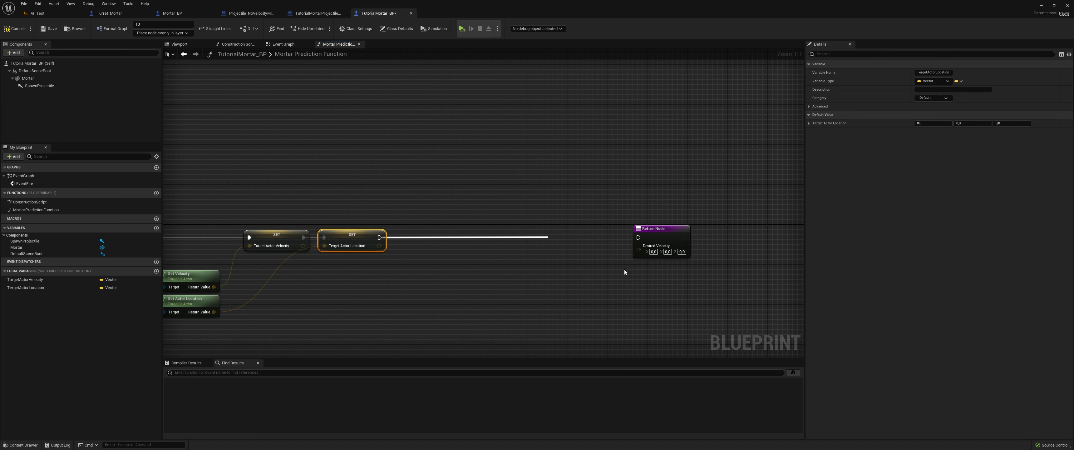
{"action": "mouse_move", "coordinate": [549, 226]}
{"action": "left_mouse_down"}
{"action": "mouse_move", "coordinate": [539, 231]}
{"action": "mouse_move", "coordinate": [624, 240]}
{"action": "mouse_move", "coordinate": [749, 228]}
{"action": "left_mouse_up"}
Chain a Branch to the Return Node, returning Out Launch Velocity as Desired Velocity.
{"action": "left_click", "coordinate": [665, 239]}
{"action": "left_click_drag", "start_coordinate": [665, 239], "coordinate": [640, 228]}
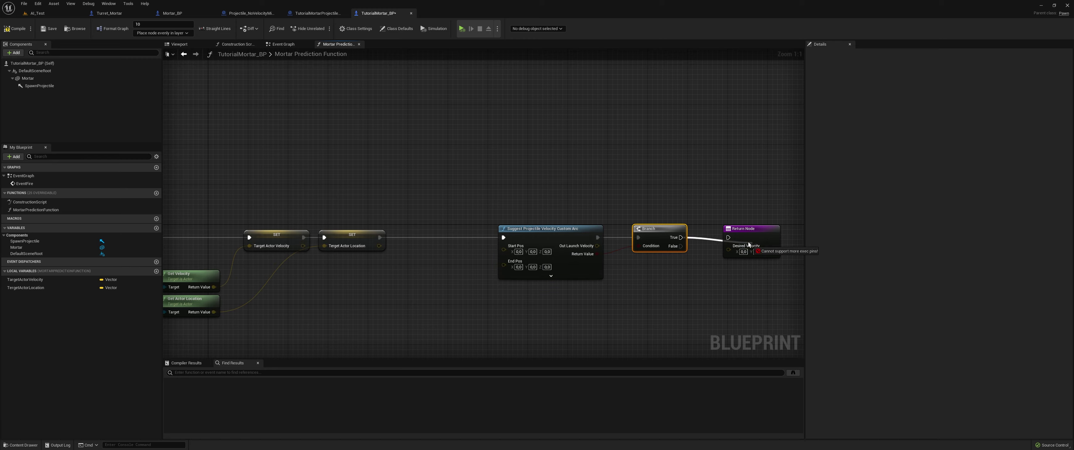
{"action": "mouse_move", "coordinate": [681, 237]}
{"action": "left_mouse_down"}
{"action": "mouse_move", "coordinate": [729, 237]}
{"action": "mouse_move", "coordinate": [597, 245]}
{"action": "left_mouse_up"}
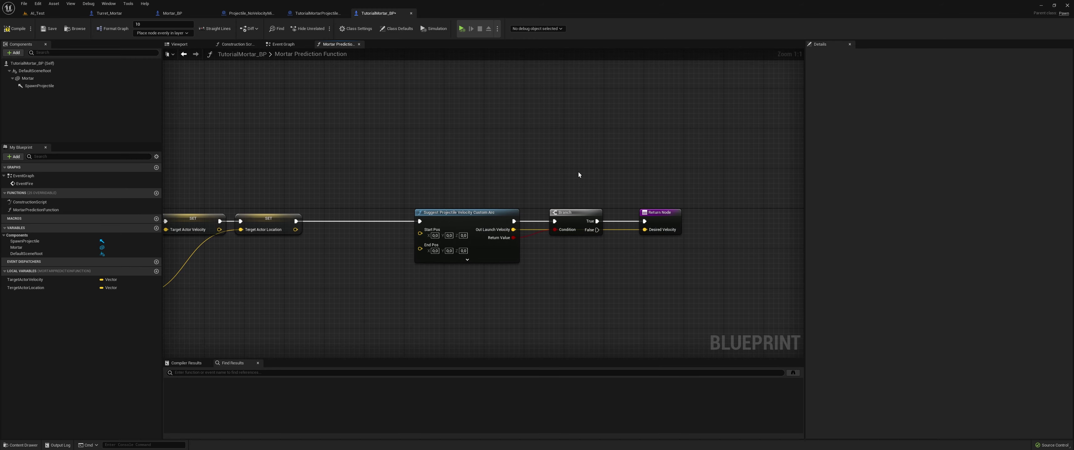
Connect SpawnProjectile's Get World Location to the Start Pos input.
{"action": "right_click_drag", "start_coordinate": [579, 170], "coordinate": [542, 208]}
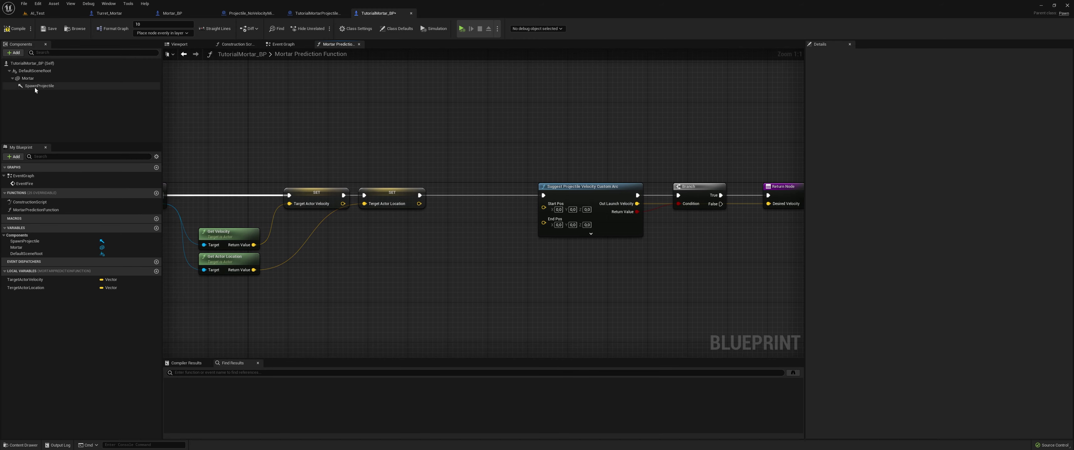
{"action": "mouse_move", "coordinate": [40, 86]}
{"action": "left_mouse_down"}
{"action": "mouse_move", "coordinate": [433, 265]}
{"action": "mouse_move", "coordinate": [460, 251]}
{"action": "left_mouse_up"}
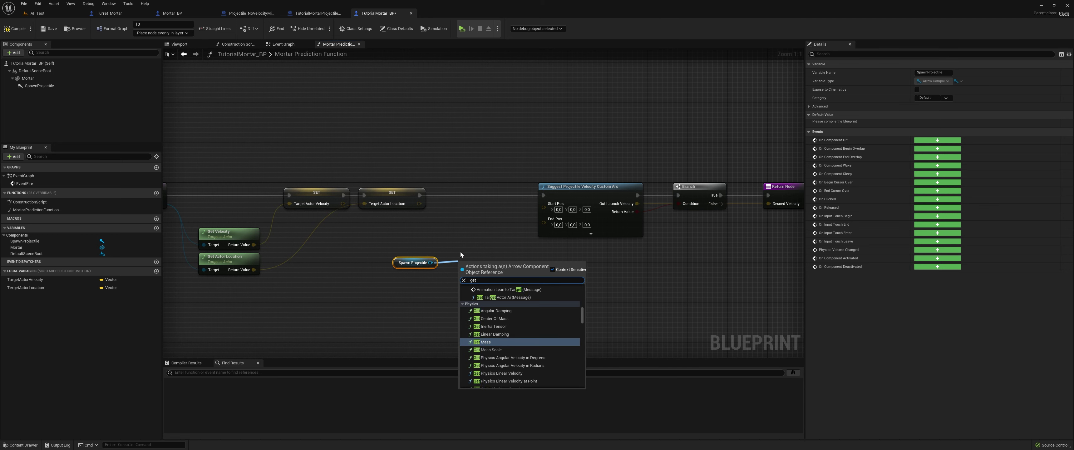
{"action": "type", "text": "get actor"}
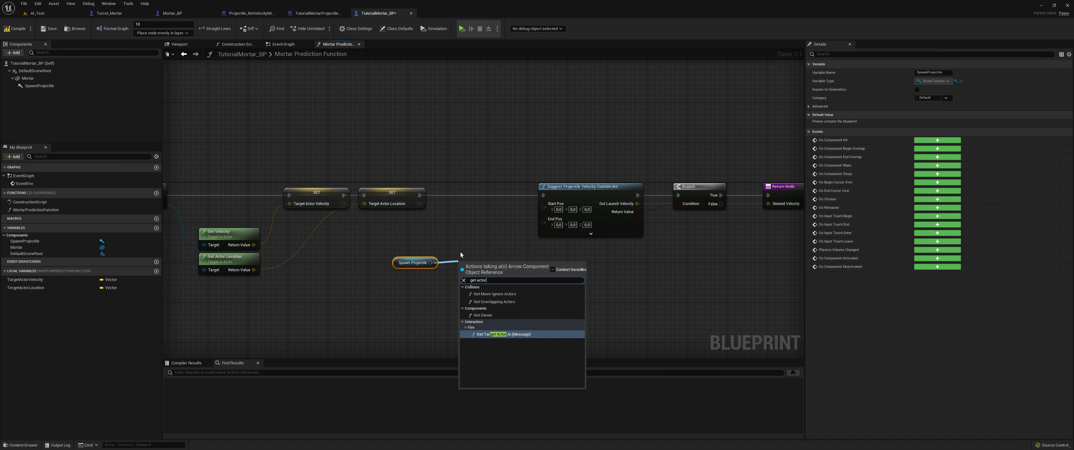
{"action": "key", "text": "BackSpace"}
{"action": "key", "text": "BackSpace"}
{"action": "key", "text": "BackSpace"}
{"action": "type", "text": "world location"}
{"action": "key", "text": "Return"}
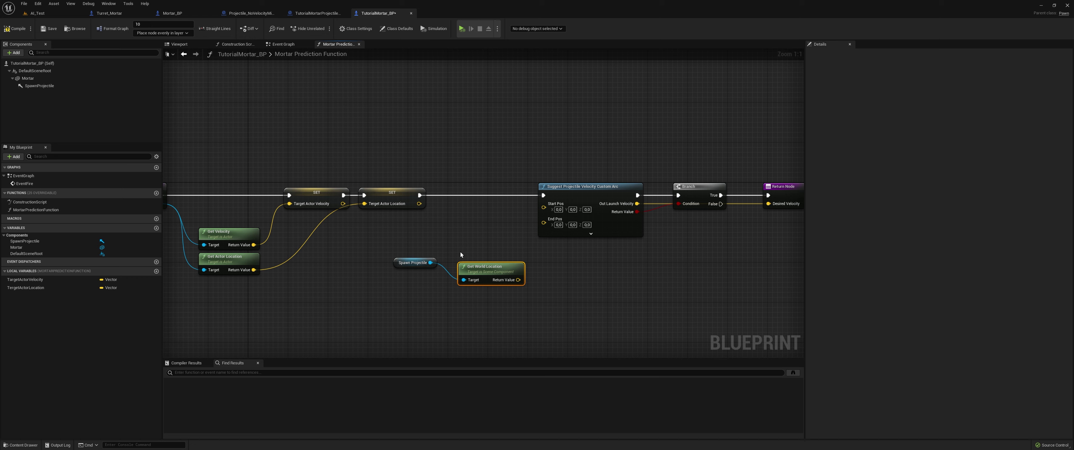
{"action": "mouse_move", "coordinate": [479, 267]}
{"action": "left_mouse_down"}
{"action": "mouse_move", "coordinate": [465, 262]}
{"action": "mouse_move", "coordinate": [544, 203]}
{"action": "left_mouse_up"}
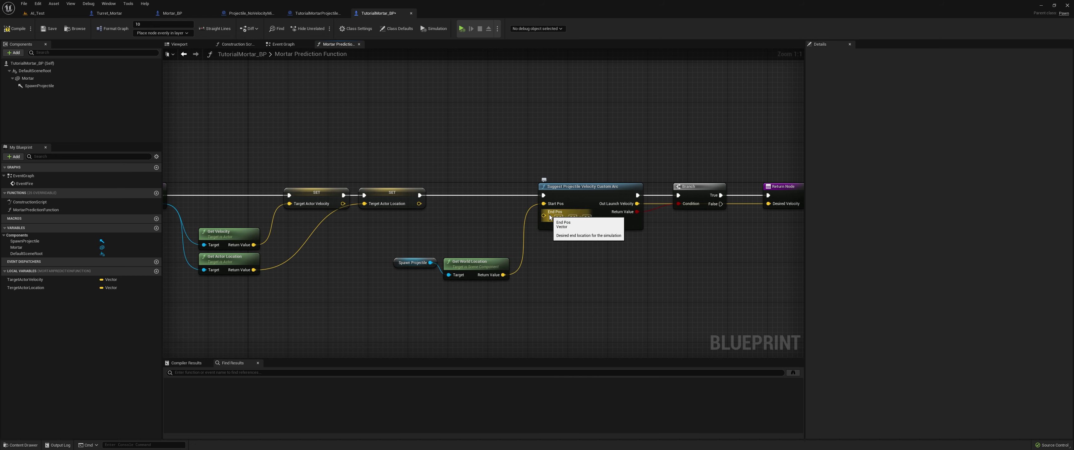
{"action": "right_click_drag", "start_coordinate": [364, 164], "coordinate": [409, 286]}
Place Target Actor Velocity and Target Actor Location getters and arrange them in the graph.
{"action": "right_click", "coordinate": [359, 149]}
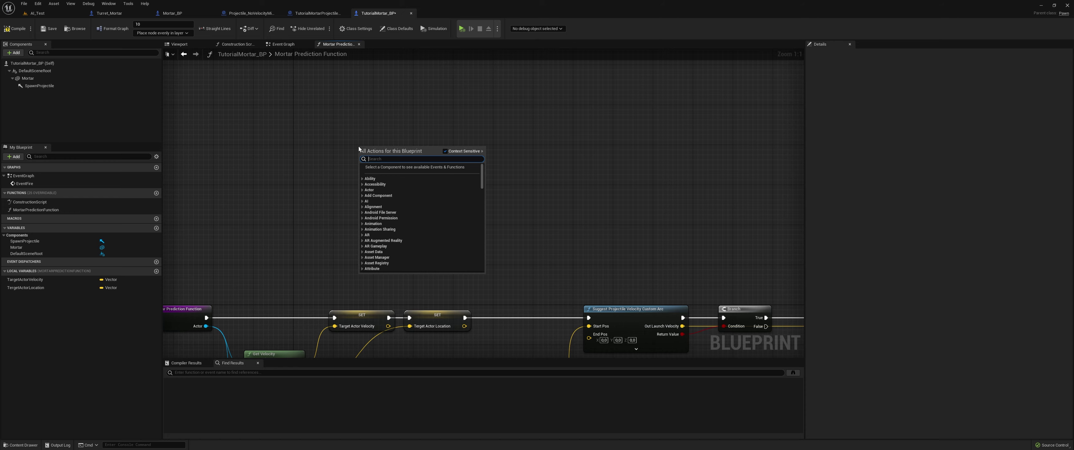
{"action": "right_click_drag", "start_coordinate": [358, 146], "coordinate": [369, 142]}
{"action": "left_click_drag", "start_coordinate": [75, 279], "coordinate": [286, 145]}
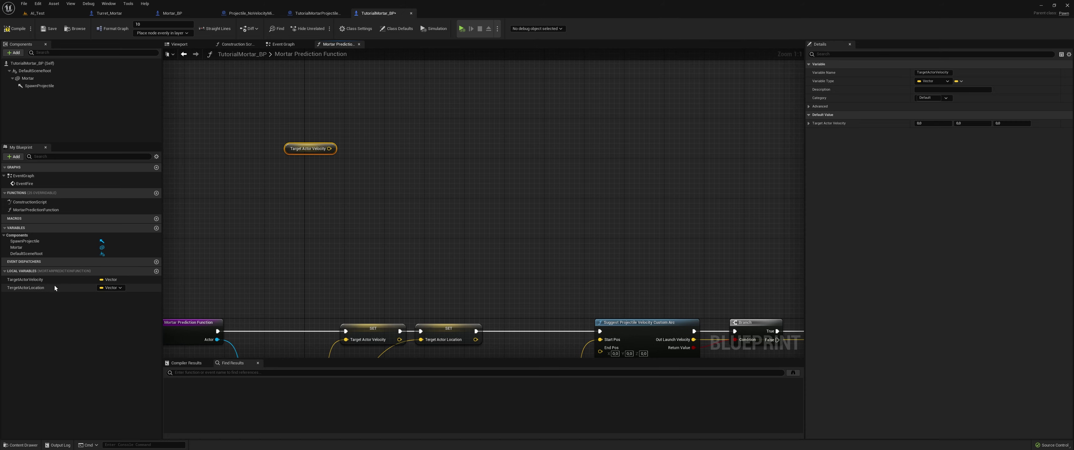
{"action": "left_click_drag", "start_coordinate": [54, 287], "coordinate": [287, 170]}
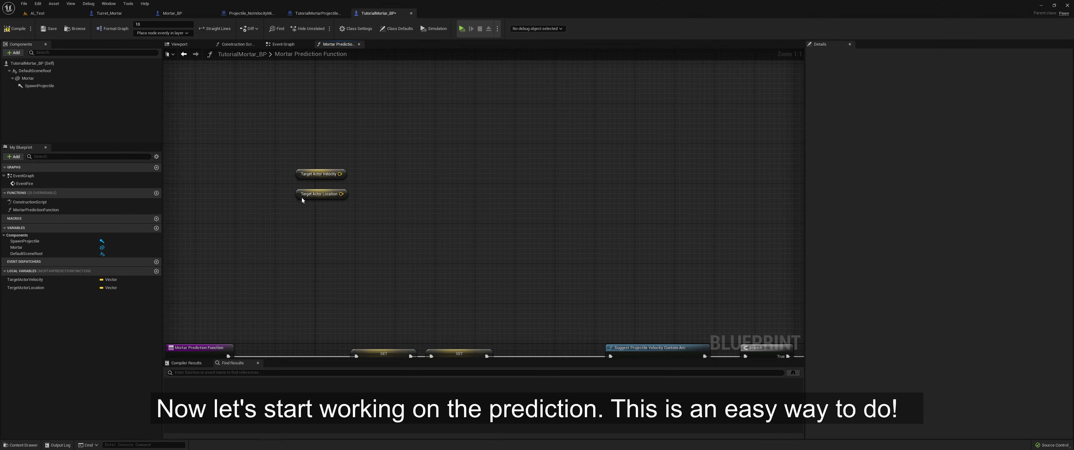
{"action": "left_click", "coordinate": [305, 194]}
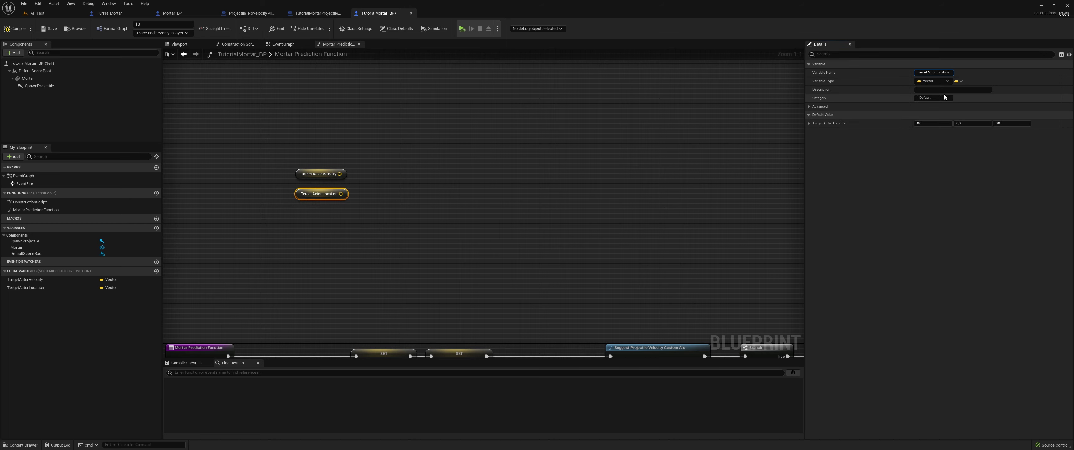
{"action": "right_click_drag", "start_coordinate": [359, 253], "coordinate": [408, 222]}
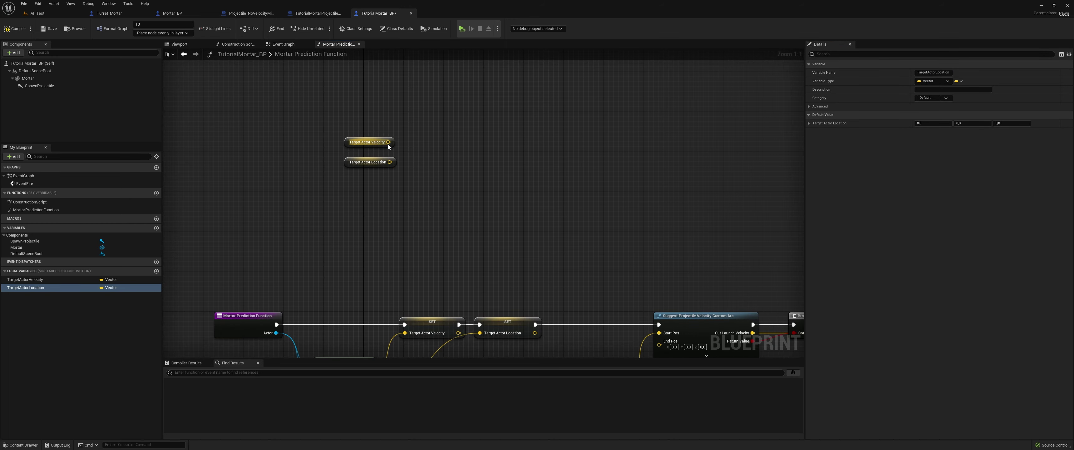
{"action": "mouse_move", "coordinate": [388, 142]}
{"action": "left_mouse_down"}
{"action": "mouse_move", "coordinate": [345, 140]}
{"action": "mouse_move", "coordinate": [350, 182]}
{"action": "mouse_move", "coordinate": [447, 194]}
{"action": "left_mouse_up"}
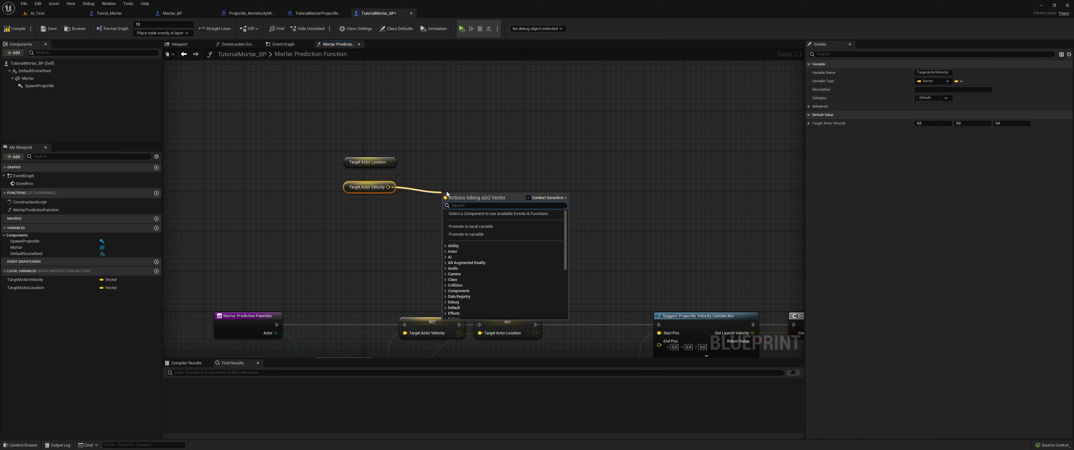
Chain two Multiply vector nodes from velocity and location and wire the result into End Pos.
{"action": "type", "text": "multiply"}
{"action": "key", "text": "Return"}
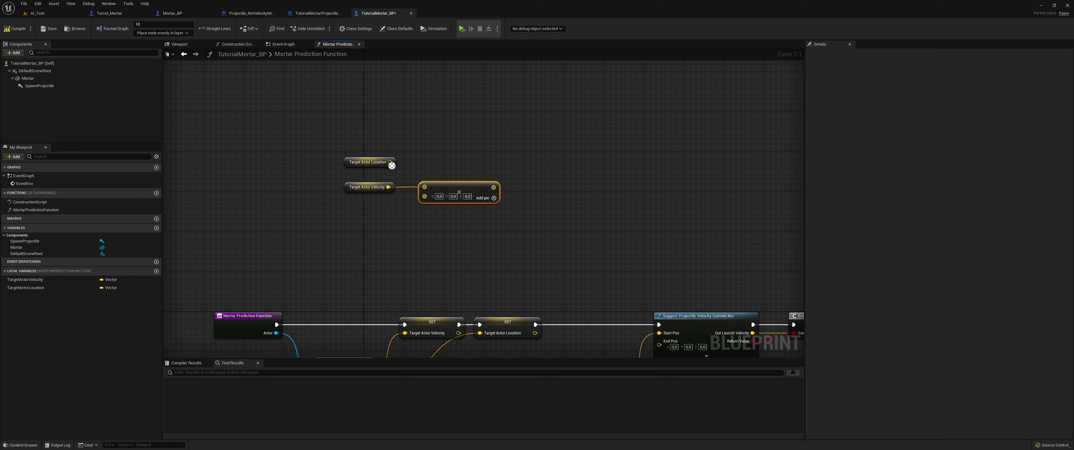
{"action": "left_click_drag", "start_coordinate": [390, 162], "coordinate": [523, 162]}
{"action": "type", "text": "multiply"}
{"action": "key", "text": "Return"}
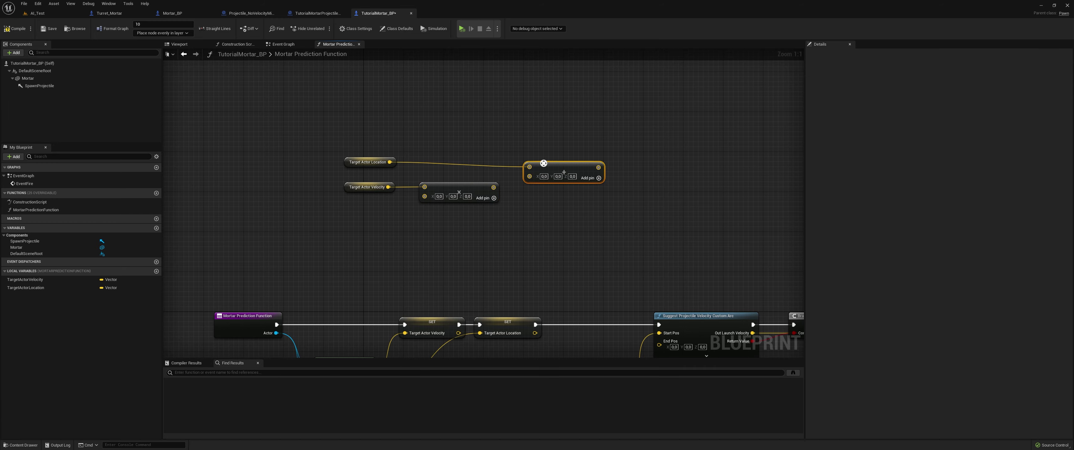
{"action": "left_click_drag", "start_coordinate": [493, 187], "coordinate": [530, 176]}
{"action": "right_click_drag", "start_coordinate": [575, 203], "coordinate": [494, 179]}
{"action": "left_click_drag", "start_coordinate": [466, 138], "coordinate": [578, 320]}
{"action": "right_click_drag", "start_coordinate": [448, 223], "coordinate": [610, 245]}
Add a Target Actor Velocity setter and a Get Actor Location node.
{"action": "right_click", "coordinate": [425, 233]}
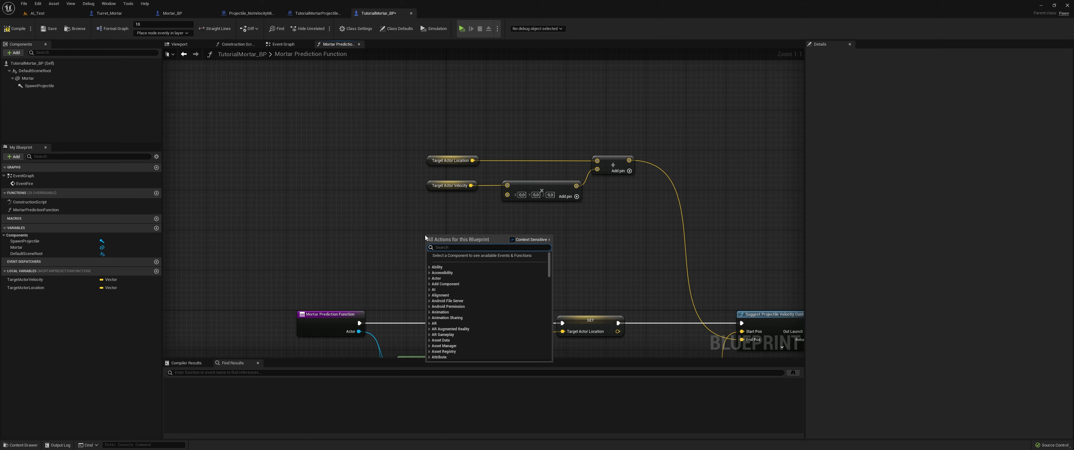
{"action": "type", "text": "set target actor velocity"}
{"action": "key", "text": "Return"}
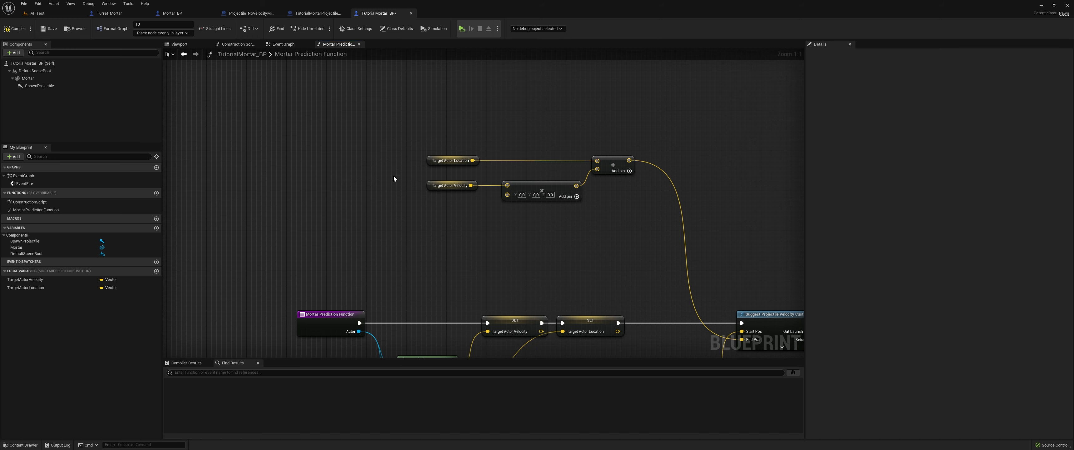
{"action": "right_click_drag", "start_coordinate": [394, 178], "coordinate": [401, 156]}
{"action": "right_click", "coordinate": [311, 221]}
{"action": "type", "text": "get"}
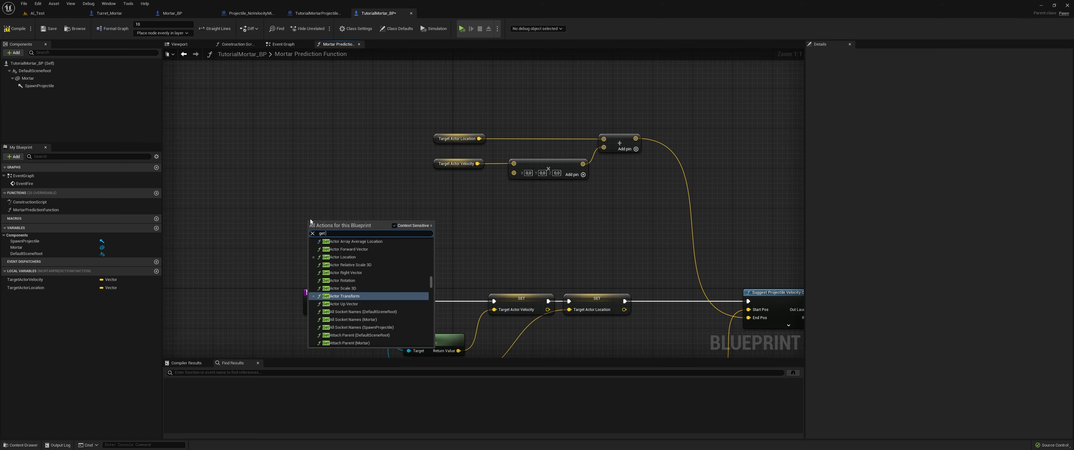
{"action": "type", "text": "actor location"}
{"action": "key", "text": "Return"}
Place another Target Actor Location getter and start a wire from it.
{"action": "right_click", "coordinate": [322, 194]}
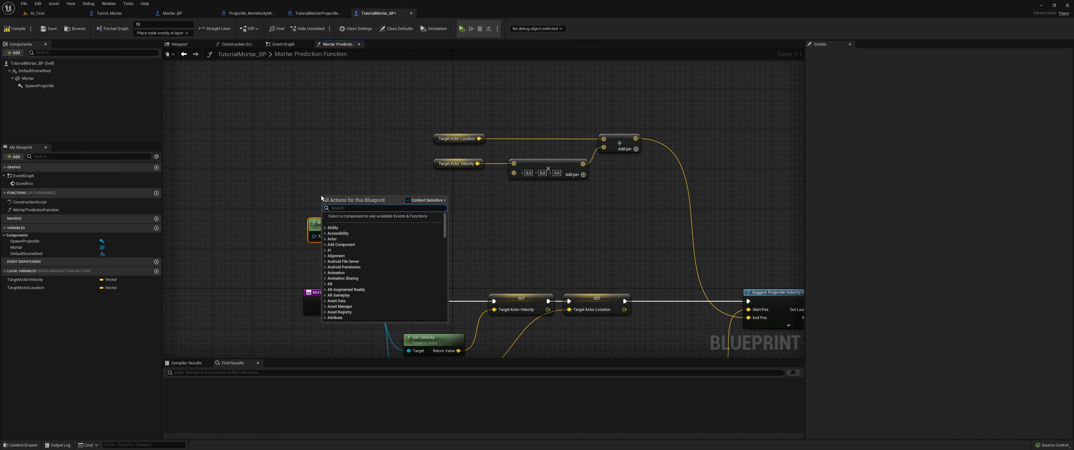
{"action": "key", "text": "Escape"}
{"action": "left_click", "coordinate": [25, 280]}
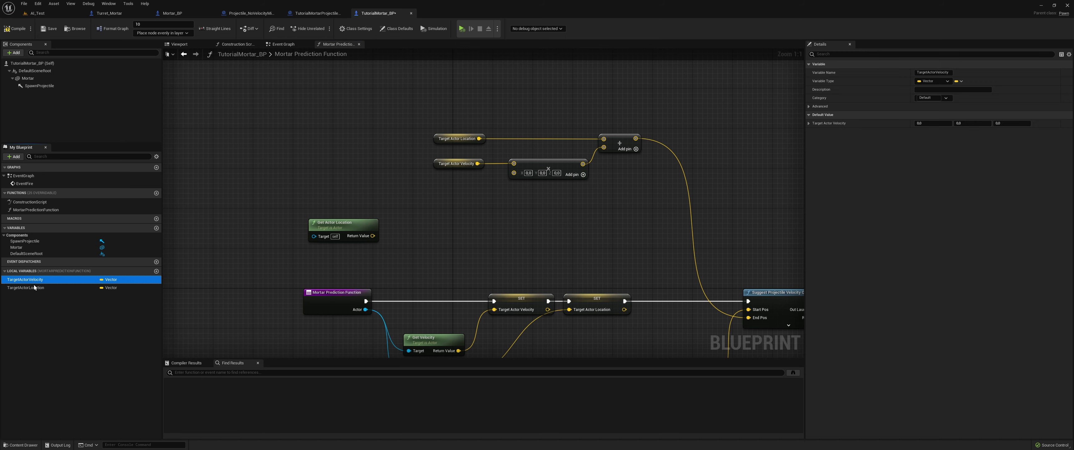
{"action": "mouse_move", "coordinate": [35, 287]}
{"action": "left_mouse_down"}
{"action": "mouse_move", "coordinate": [332, 205]}
{"action": "mouse_move", "coordinate": [413, 225]}
{"action": "mouse_move", "coordinate": [400, 234]}
{"action": "left_mouse_up"}
{"action": "left_click", "coordinate": [347, 208]}
Add a Distance node and title its comment 'Distance Mortar - Target'.
{"action": "type", "text": "distance"}
{"action": "key", "text": "Return"}
{"action": "type", "text": "c"}
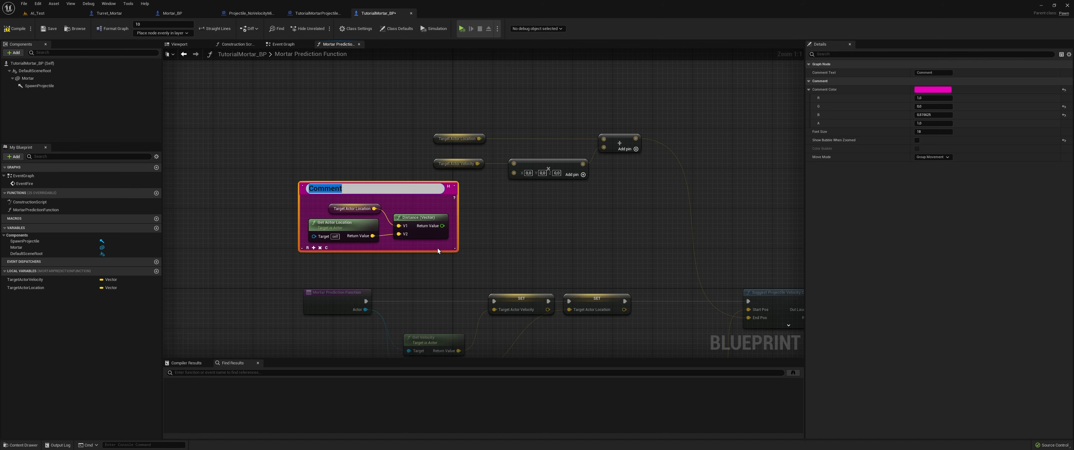
{"action": "type", "text": "Distance M"}
{"action": "type", "text": "ortar -"}
{"action": "type", "text": " Target"}
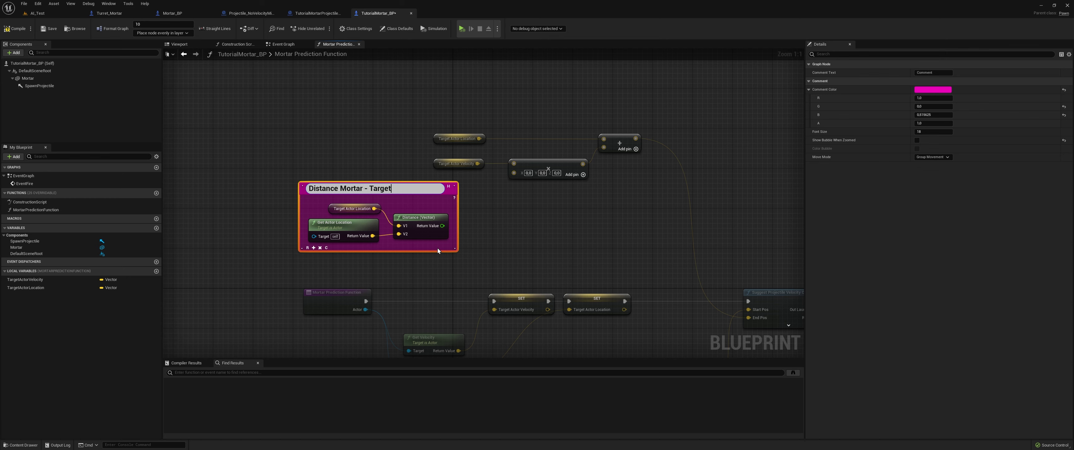
{"action": "key", "text": "Return"}
{"action": "left_click", "coordinate": [460, 197]}
{"action": "right_click_drag", "start_coordinate": [465, 239], "coordinate": [410, 256]}
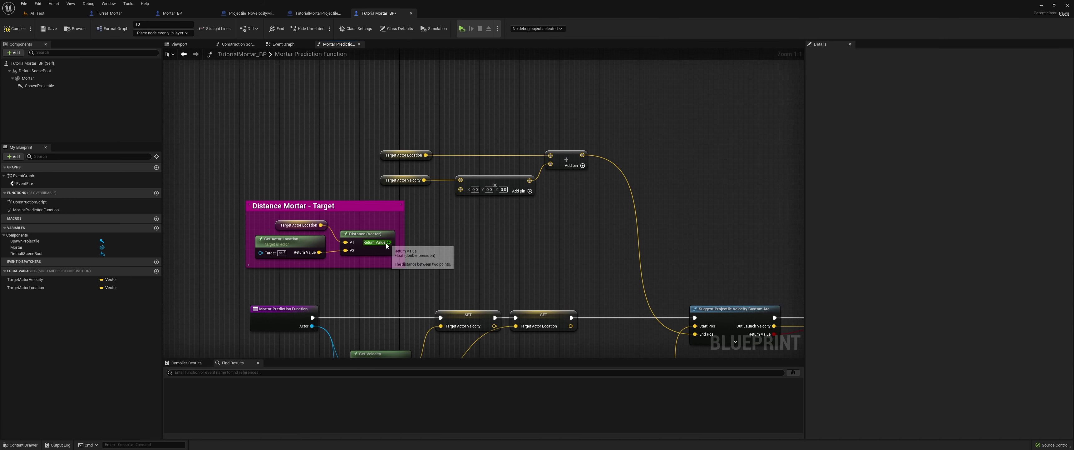
Route the distance through a new Divide (/) node into the velocity Multiply node.
{"action": "left_click_drag", "start_coordinate": [388, 242], "coordinate": [461, 188]}
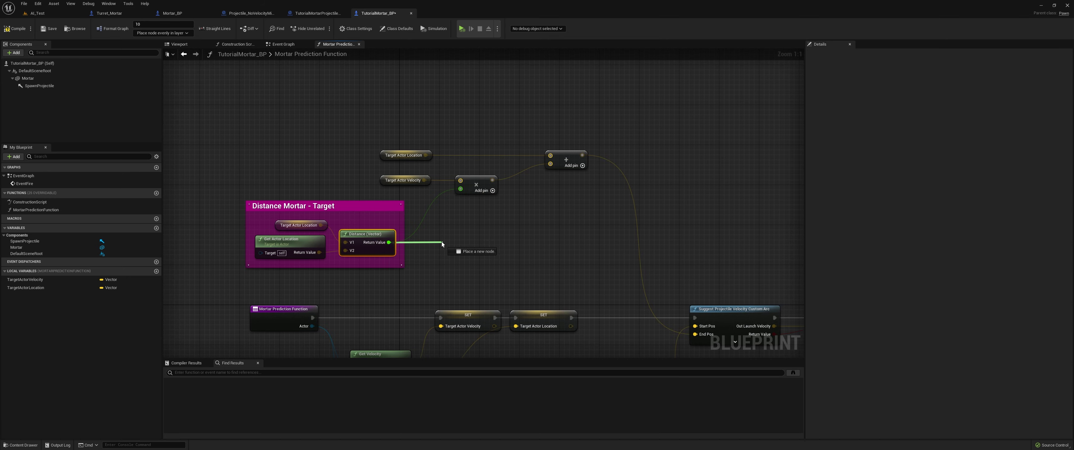
{"action": "left_click_drag", "start_coordinate": [389, 242], "coordinate": [442, 242]}
{"action": "type", "text": "/"}
{"action": "key", "text": "Return"}
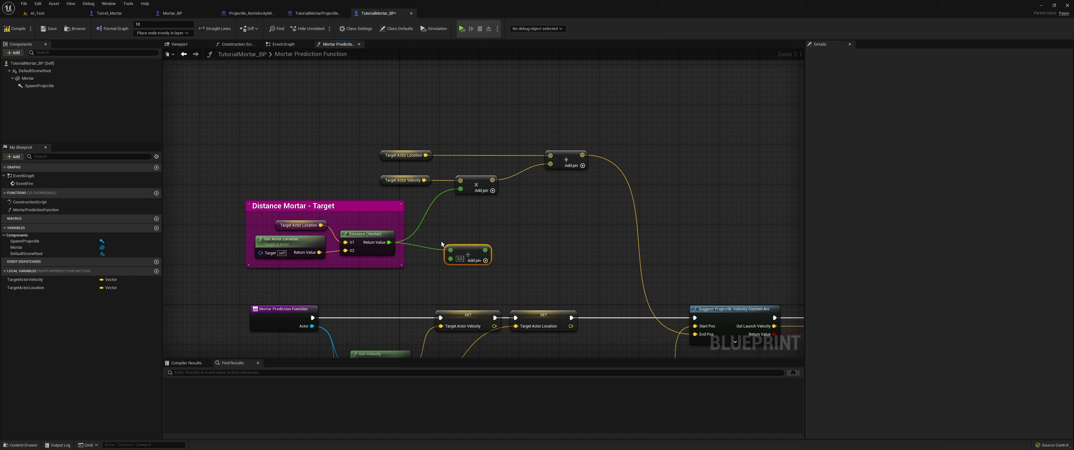
{"action": "mouse_move", "coordinate": [402, 266]}
{"action": "left_mouse_down"}
{"action": "mouse_move", "coordinate": [478, 265]}
{"action": "mouse_move", "coordinate": [460, 189]}
{"action": "left_mouse_up"}
{"action": "left_click", "coordinate": [267, 265]}
{"action": "right_click_drag", "start_coordinate": [510, 287], "coordinate": [531, 315]}
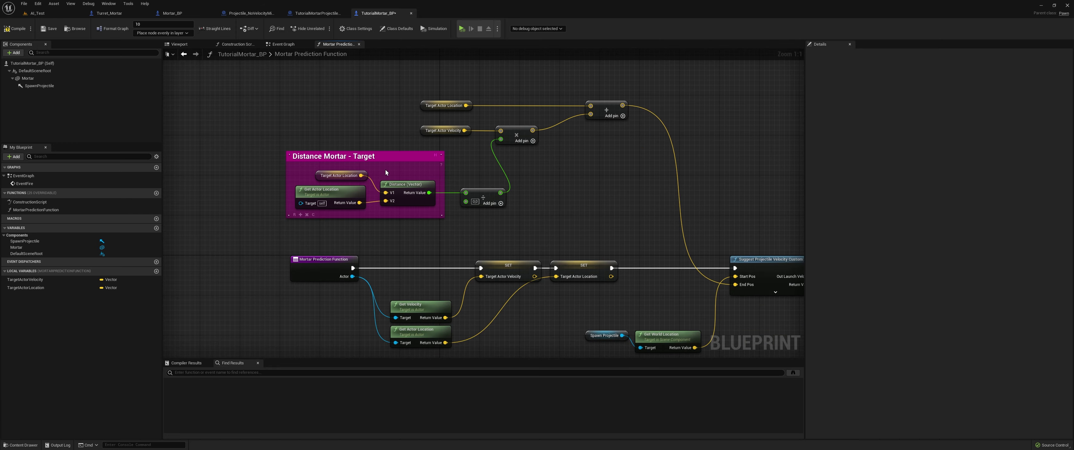
{"action": "left_click_drag", "start_coordinate": [370, 258], "coordinate": [375, 252]}
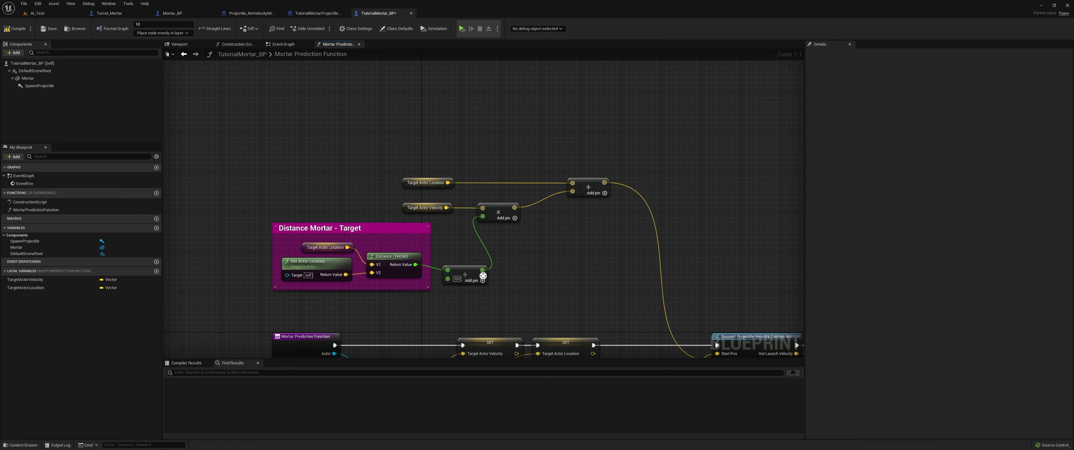
Add a Make Literal Float node and wire it into the divide node.
{"action": "right_click", "coordinate": [388, 304]}
{"action": "type", "text": "make lita"}
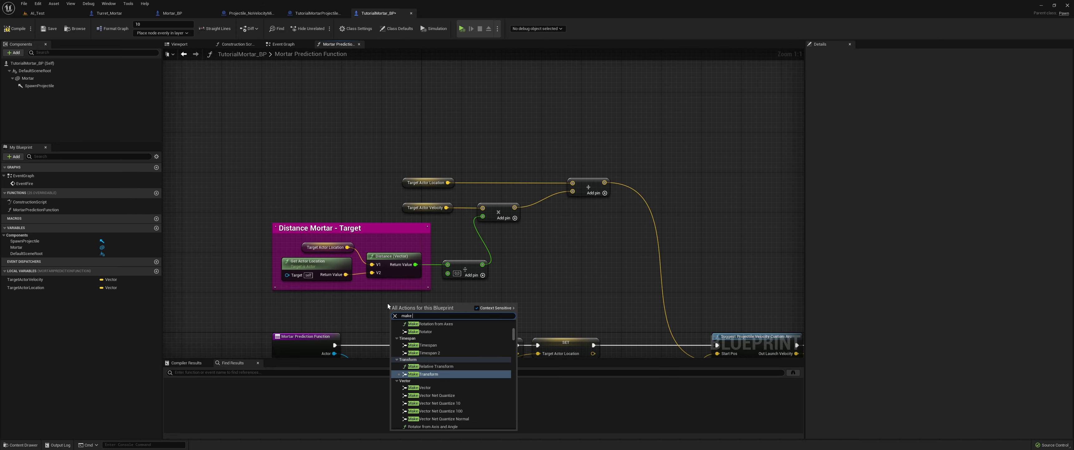
{"action": "key", "text": "BackSpace"}
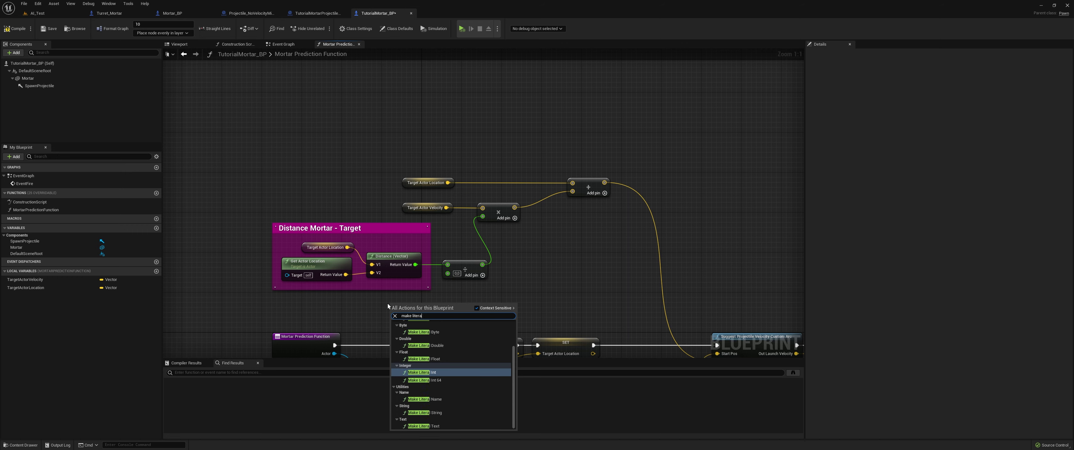
{"action": "type", "text": "eral fl"}
{"action": "key", "text": "Return"}
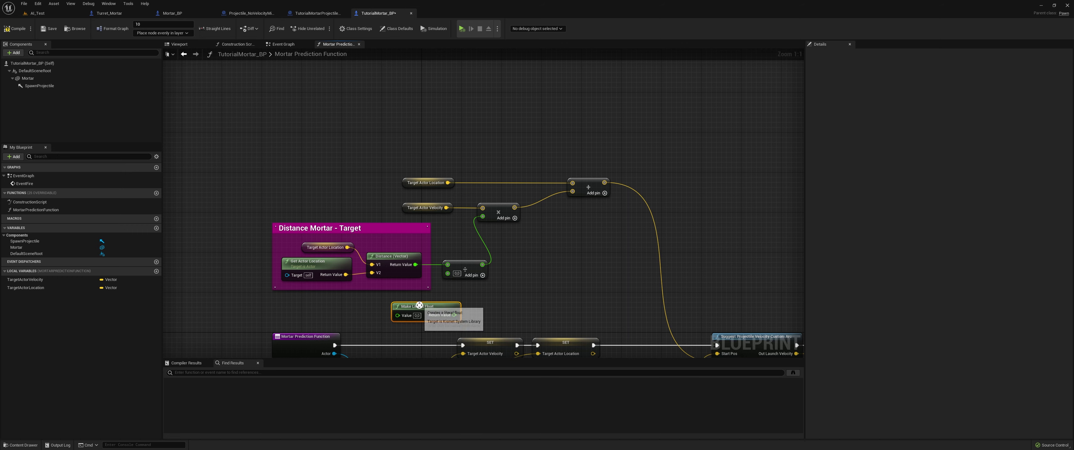
{"action": "left_click_drag", "start_coordinate": [424, 309], "coordinate": [448, 273]}
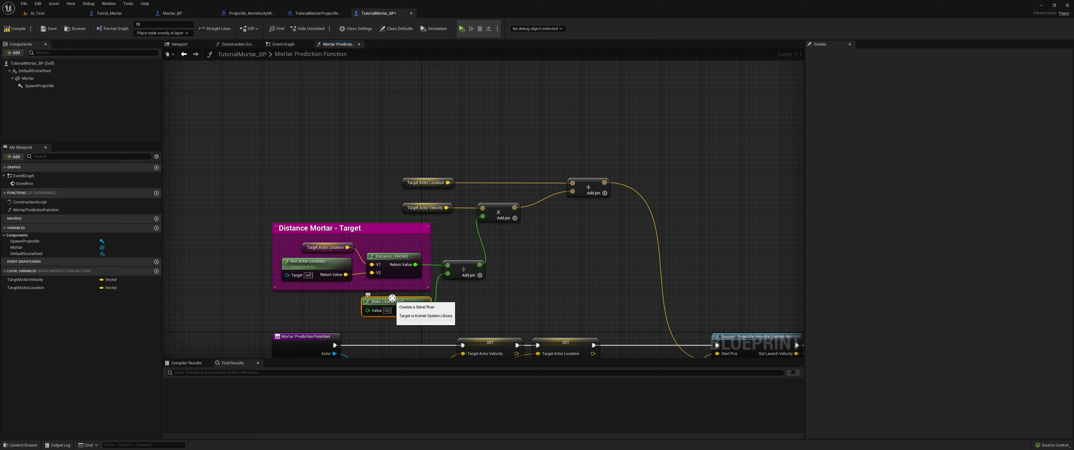
{"action": "right_click_drag", "start_coordinate": [432, 309], "coordinate": [427, 250]}
{"action": "left_click_drag", "start_coordinate": [259, 111], "coordinate": [597, 256]}
{"action": "mouse_move", "coordinate": [361, 241]}
{"action": "left_mouse_down"}
{"action": "mouse_move", "coordinate": [361, 211]}
{"action": "mouse_move", "coordinate": [361, 226]}
{"action": "left_mouse_up"}
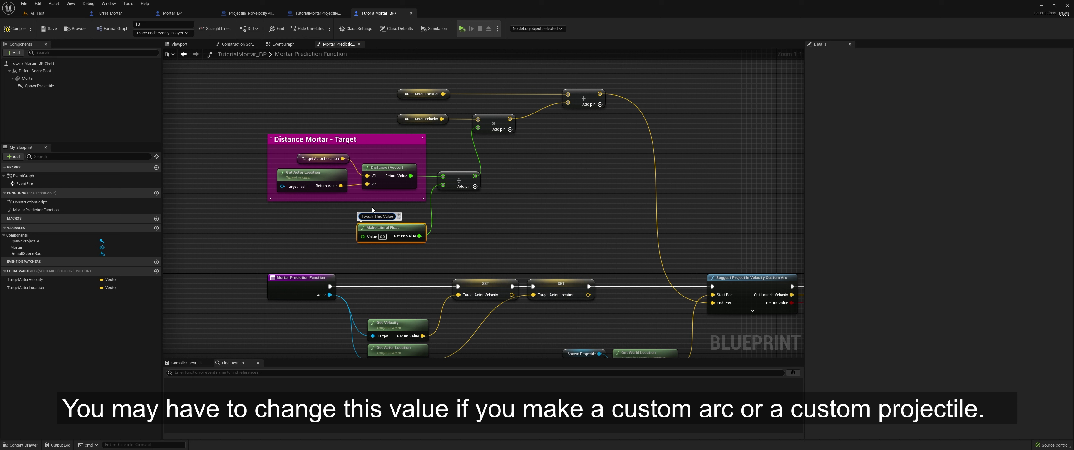
Comment the literal float 'Tweak This Value if Mortar don't shoot at the good location' and set it to 1200.
{"action": "type", "text": " if Mortar is"}
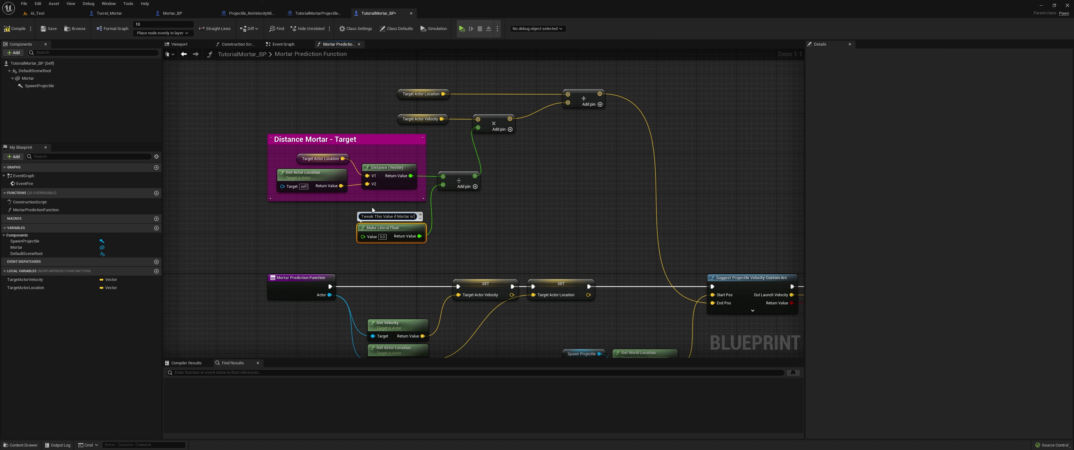
{"action": "left_click", "coordinate": [468, 250]}
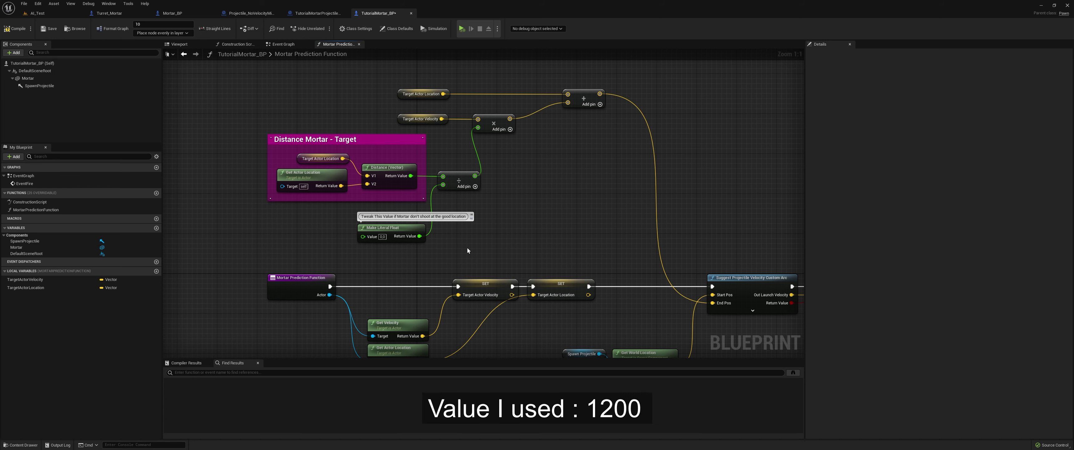
{"action": "left_click", "coordinate": [378, 233]}
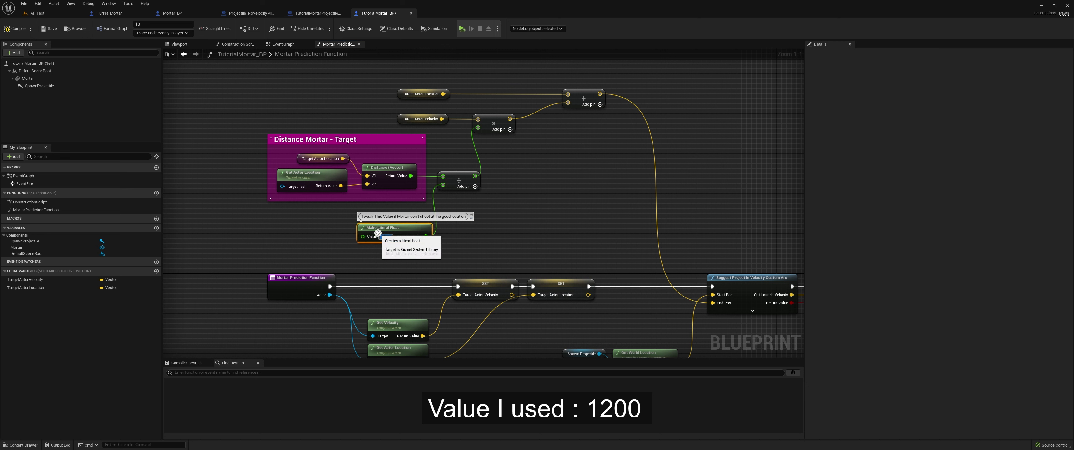
{"action": "type", "text": "1200"}
{"action": "key", "text": "Return"}
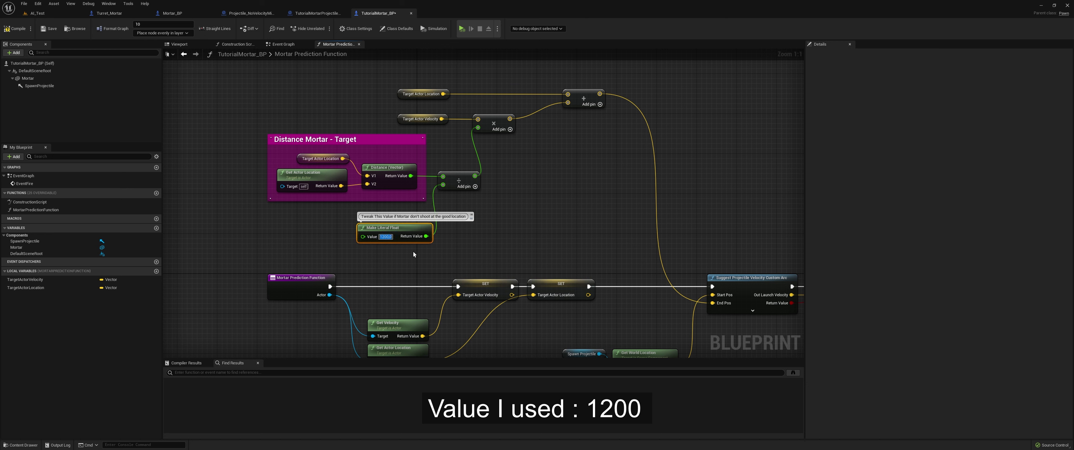
{"action": "right_click_drag", "start_coordinate": [496, 197], "coordinate": [473, 220]}
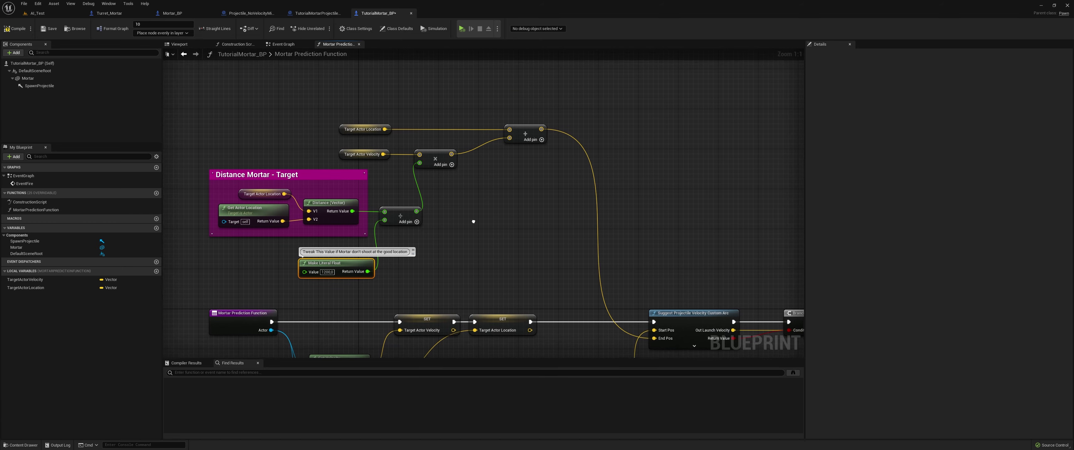
{"action": "left_click", "coordinate": [477, 142]}
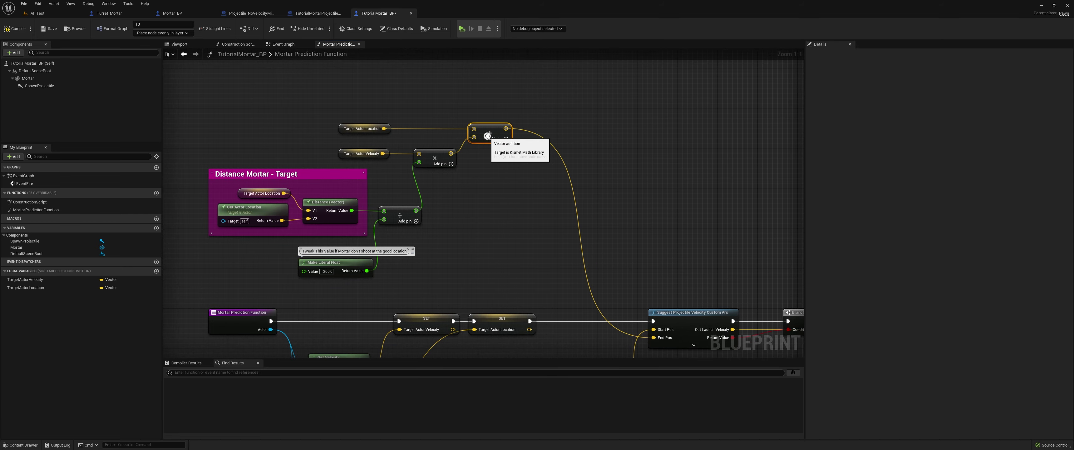
{"action": "right_click_drag", "start_coordinate": [479, 143], "coordinate": [385, 153]}
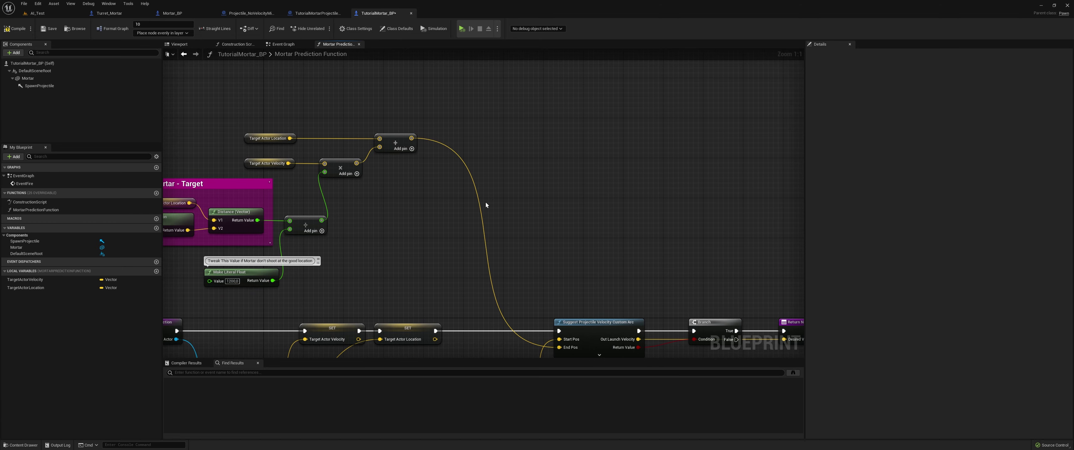
Create a new function named AddVectorRandomness.
{"action": "left_click", "coordinate": [156, 192]}
{"action": "type", "text": "R"}
{"action": "key", "text": "BackSpace"}
{"action": "type", "text": "Vect"}
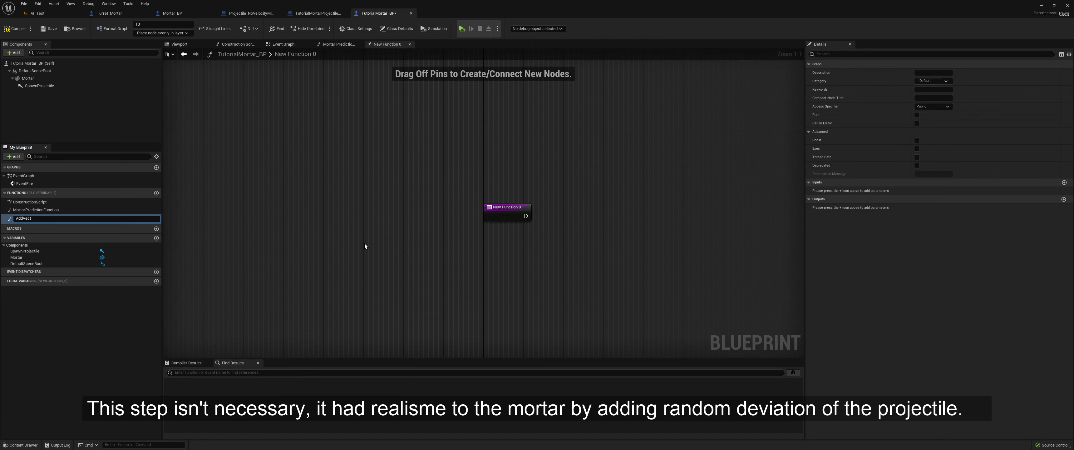
{"action": "type", "text": "orRandomness"}
{"action": "key", "text": "Return"}
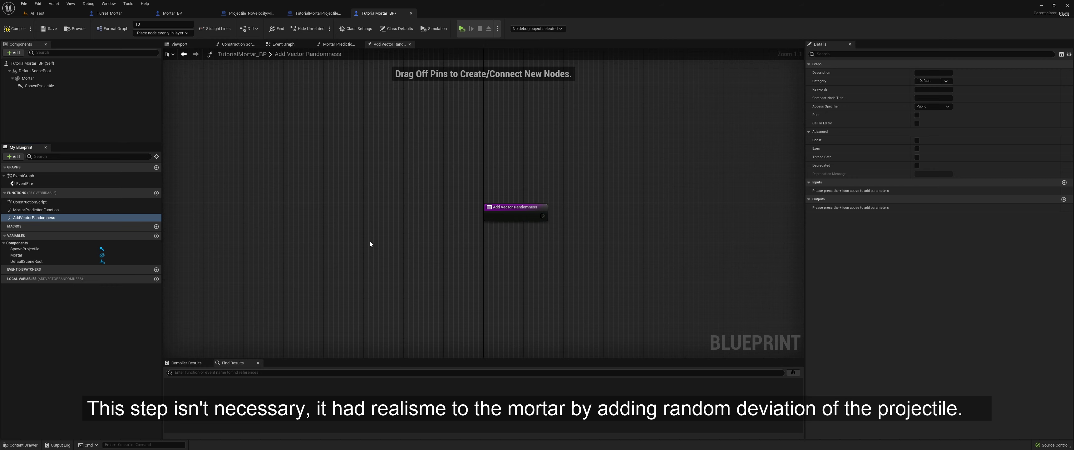
{"action": "right_click_drag", "start_coordinate": [370, 240], "coordinate": [238, 227]}
{"action": "left_click", "coordinate": [400, 202]}
Add inputs Vector, Randomness (float), and Boolean Use X, Use Y and Yse Z.
{"action": "left_click", "coordinate": [1065, 157]}
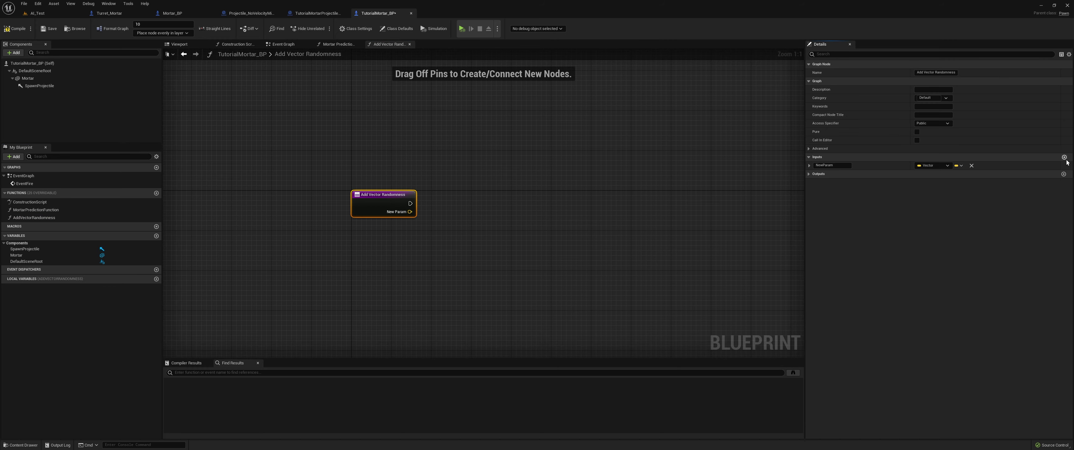
{"action": "left_click", "coordinate": [823, 167]}
{"action": "type", "text": "Vector"}
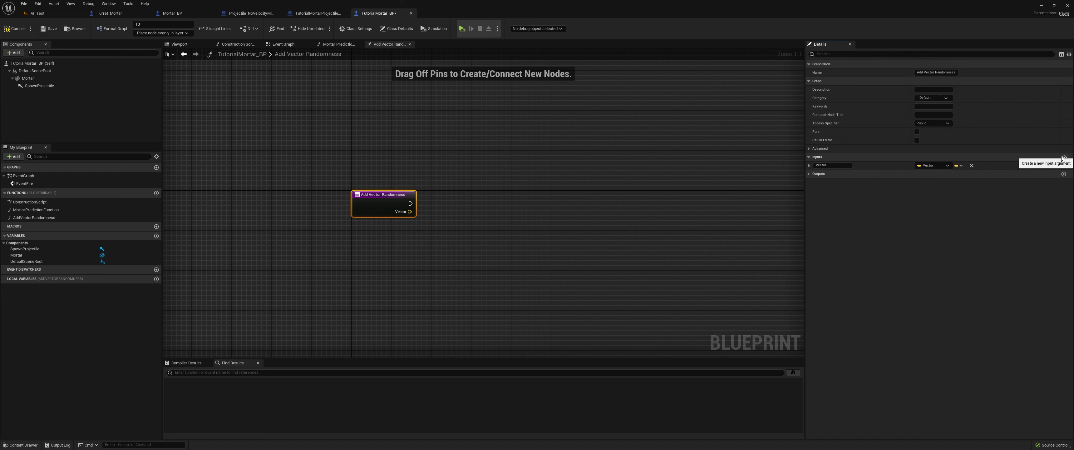
{"action": "left_click", "coordinate": [1063, 158]}
{"action": "type", "text": "Randomne"}
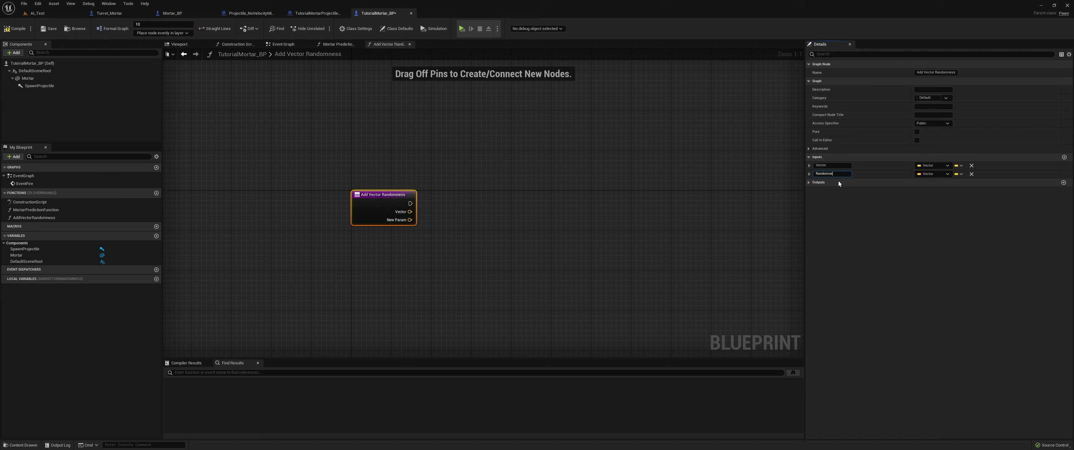
{"action": "type", "text": "ss"}
{"action": "left_click", "coordinate": [932, 173]}
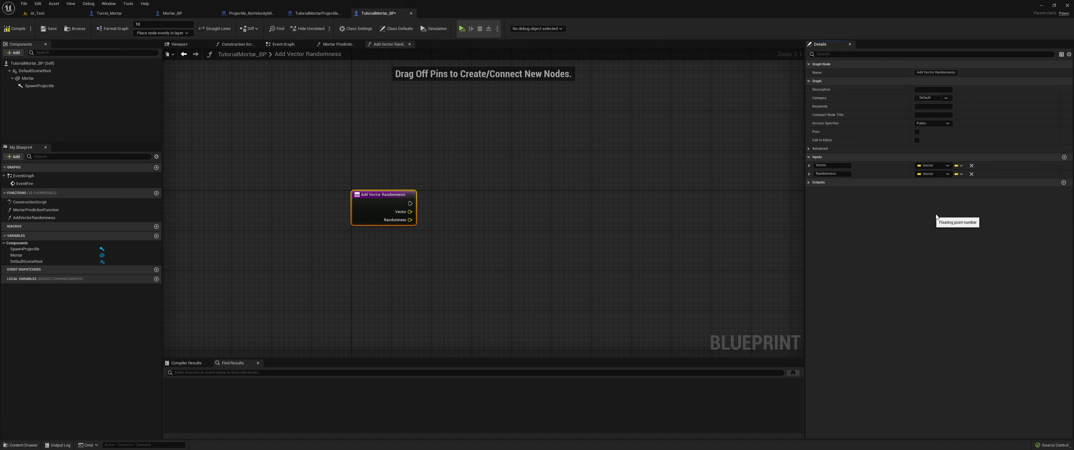
{"action": "left_click", "coordinate": [1065, 157]}
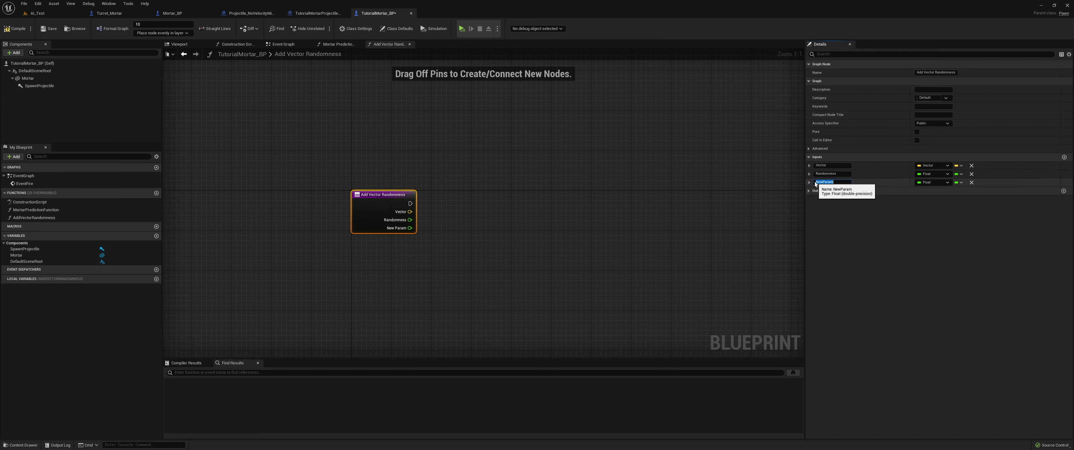
{"action": "type", "text": "X"}
{"action": "key", "text": "Return"}
{"action": "left_click", "coordinate": [933, 182]}
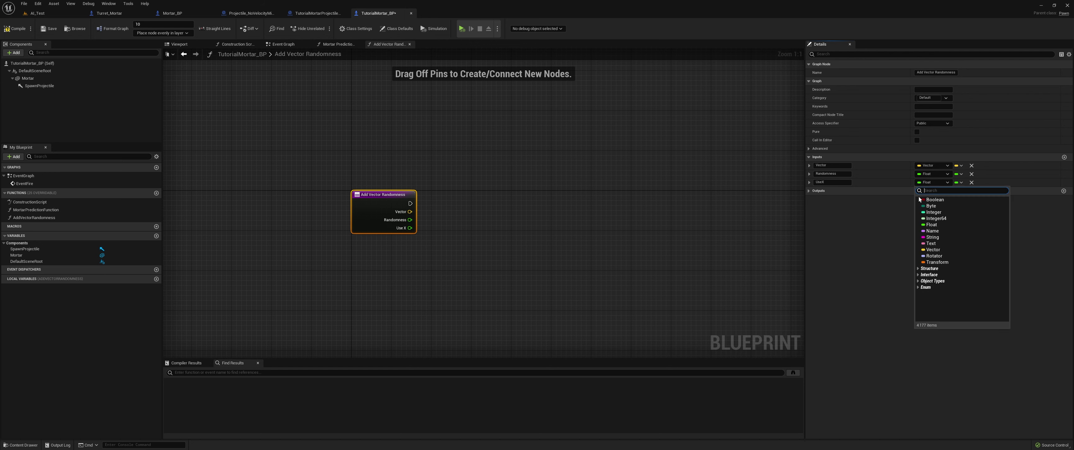
{"action": "left_click", "coordinate": [930, 201]}
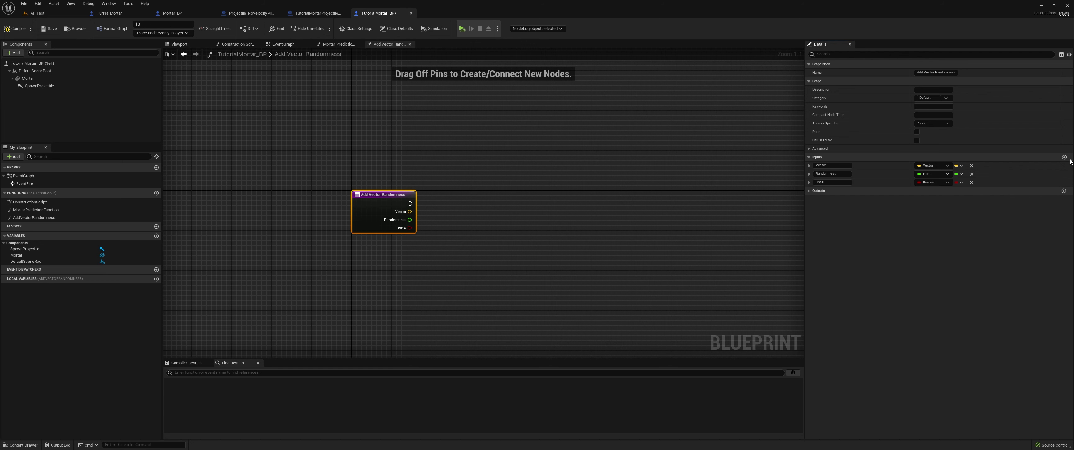
{"action": "left_click", "coordinate": [1065, 158]}
{"action": "left_click", "coordinate": [1064, 158]}
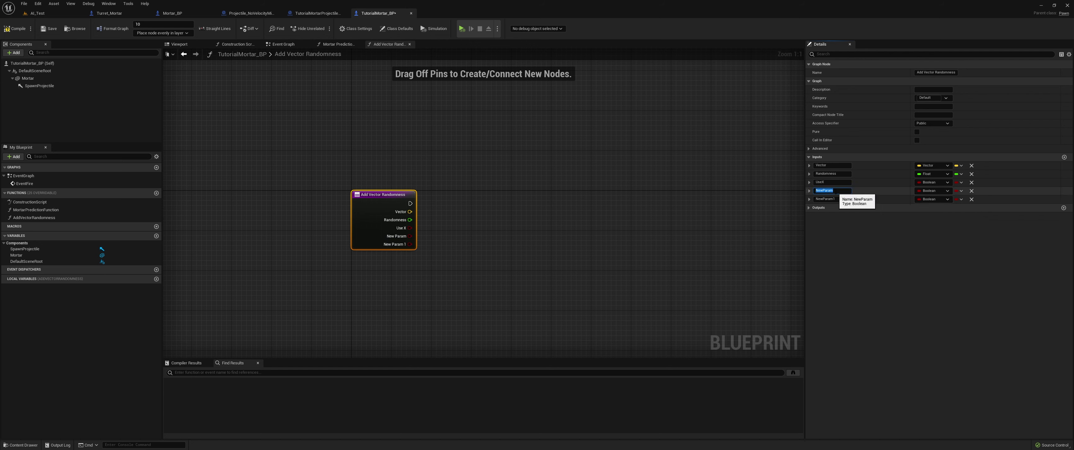
{"action": "left_click", "coordinate": [830, 199]}
{"action": "type", "text": "YseZ"}
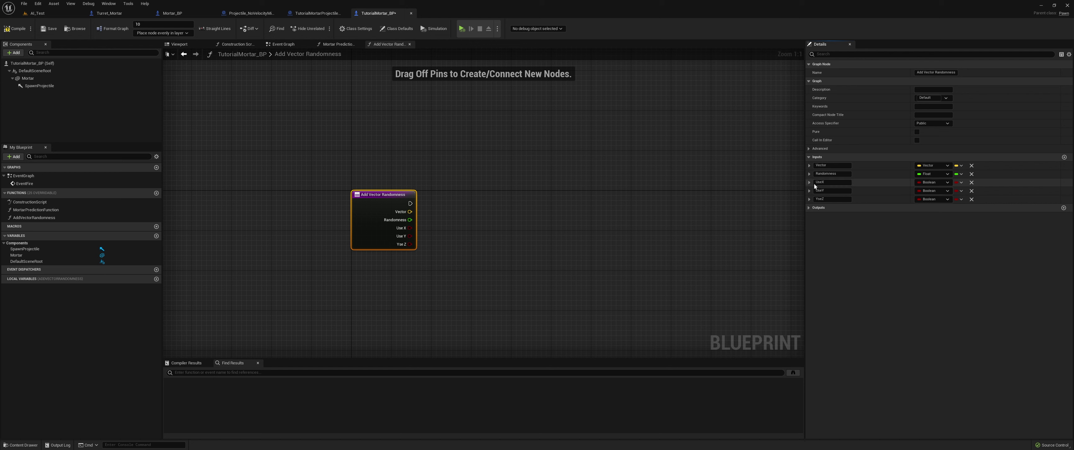
Set the Use X and Use Y default values to true.
{"action": "left_click", "coordinate": [809, 182]}
{"action": "left_click", "coordinate": [809, 207]}
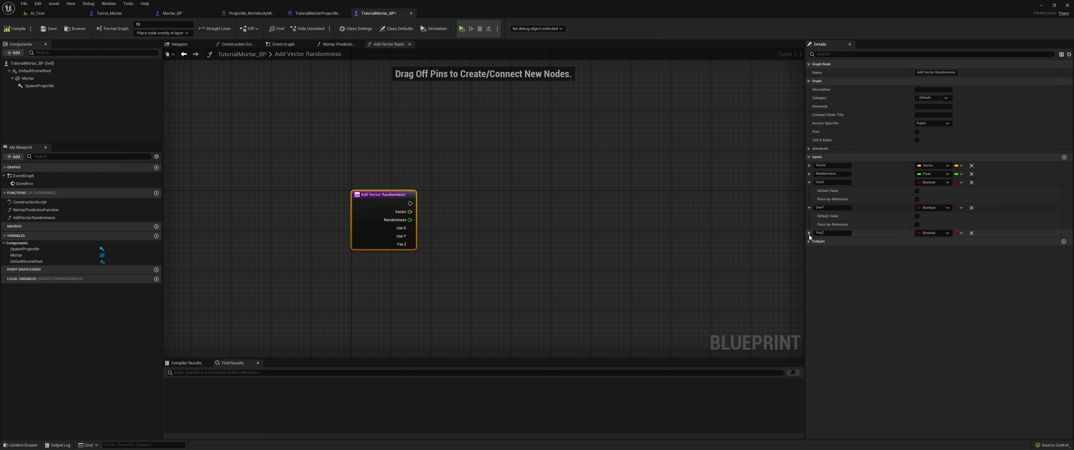
{"action": "left_click", "coordinate": [810, 233]}
{"action": "left_click", "coordinate": [918, 215]}
{"action": "left_click", "coordinate": [917, 190]}
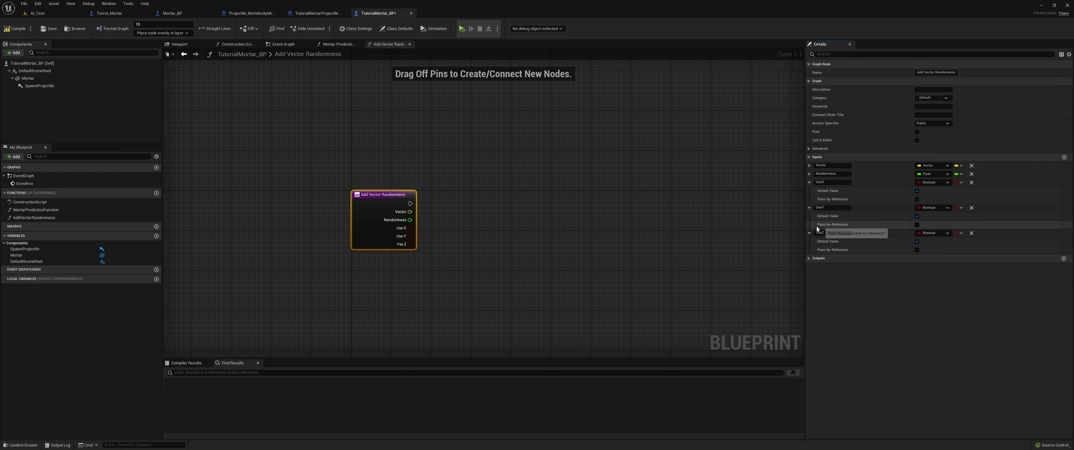
{"action": "left_click", "coordinate": [809, 232]}
{"action": "left_click", "coordinate": [809, 207]}
{"action": "left_click", "coordinate": [809, 182]}
{"action": "right_click_drag", "start_coordinate": [710, 203], "coordinate": [663, 207]}
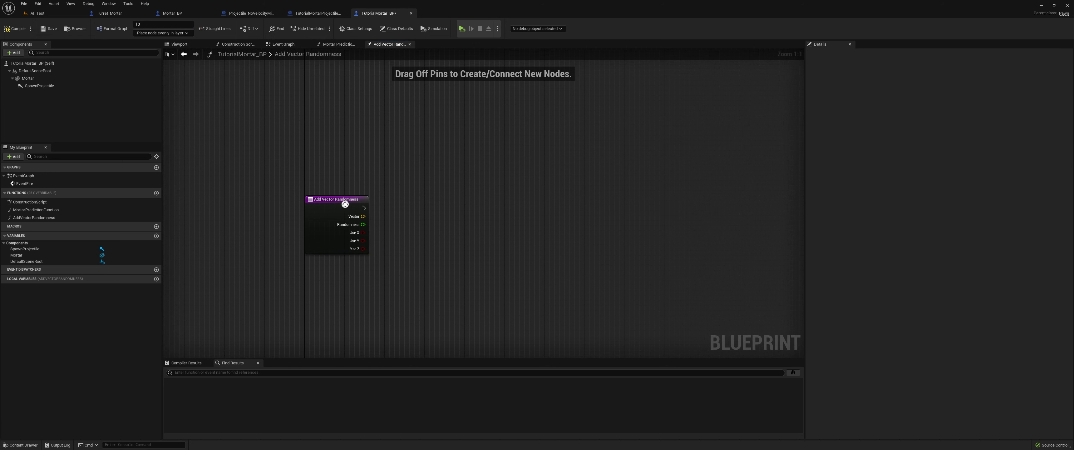
Make the function pure and break the Vector input with a Break Vector node.
{"action": "left_click", "coordinate": [918, 132]}
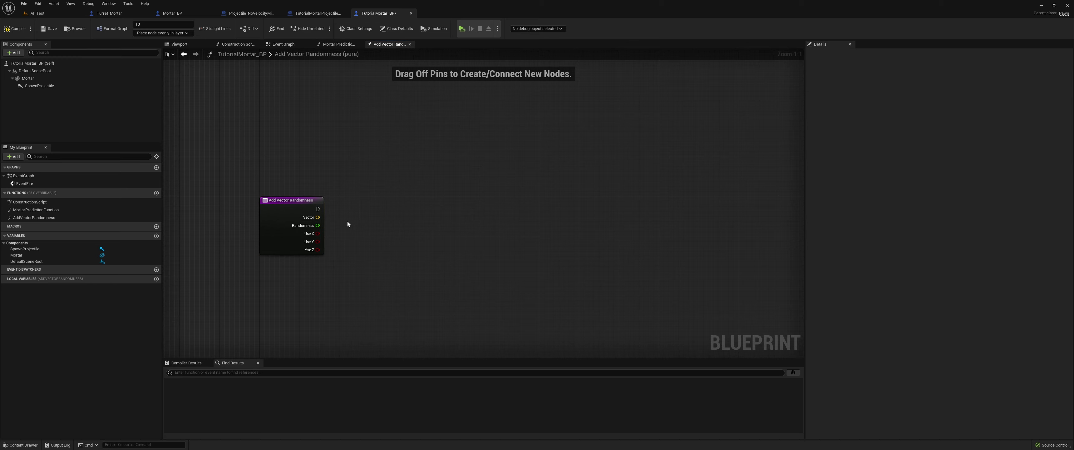
{"action": "left_click_drag", "start_coordinate": [346, 222], "coordinate": [435, 215]}
{"action": "type", "text": "break vector"}
{"action": "key", "text": "Return"}
{"action": "right_click_drag", "start_coordinate": [450, 225], "coordinate": [385, 207]}
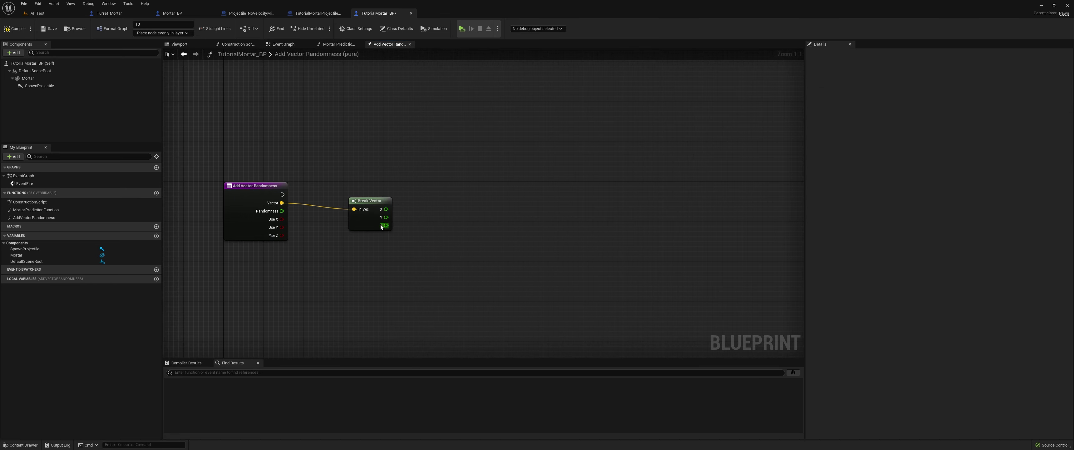
Add three Select Float nodes fed by Break Vector's X, Y and Z.
{"action": "mouse_move", "coordinate": [387, 209]}
{"action": "left_mouse_down"}
{"action": "mouse_move", "coordinate": [460, 214]}
{"action": "mouse_move", "coordinate": [507, 201]}
{"action": "mouse_move", "coordinate": [386, 212]}
{"action": "left_mouse_up"}
{"action": "type", "text": "select float"}
{"action": "key", "text": "Return"}
{"action": "key", "text": "ctrl+c"}
{"action": "key", "text": "ctrl+v"}
{"action": "key", "text": "ctrl+v"}
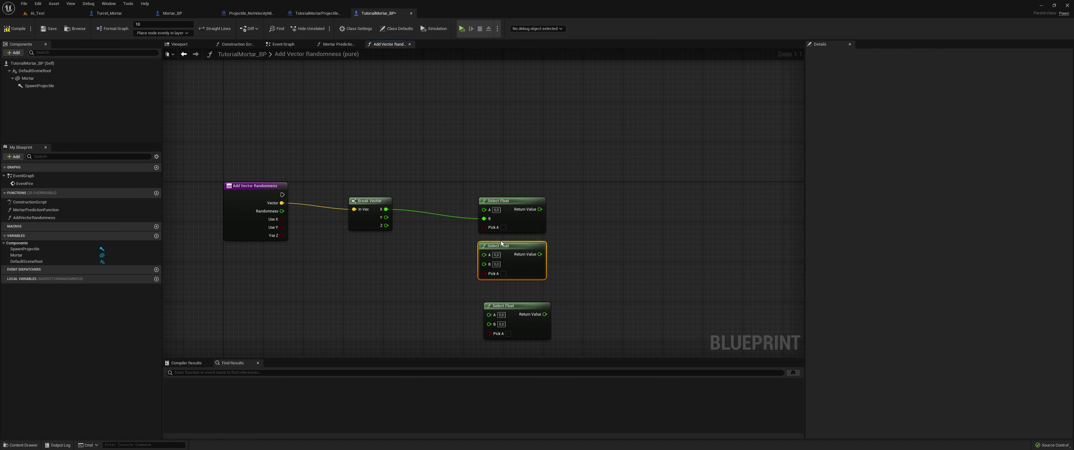
{"action": "mouse_move", "coordinate": [484, 305]}
{"action": "left_mouse_down"}
{"action": "mouse_move", "coordinate": [379, 222]}
{"action": "mouse_move", "coordinate": [484, 314]}
{"action": "left_mouse_up"}
{"action": "left_click", "coordinate": [383, 227]}
{"action": "left_click_drag", "start_coordinate": [386, 217], "coordinate": [484, 263]}
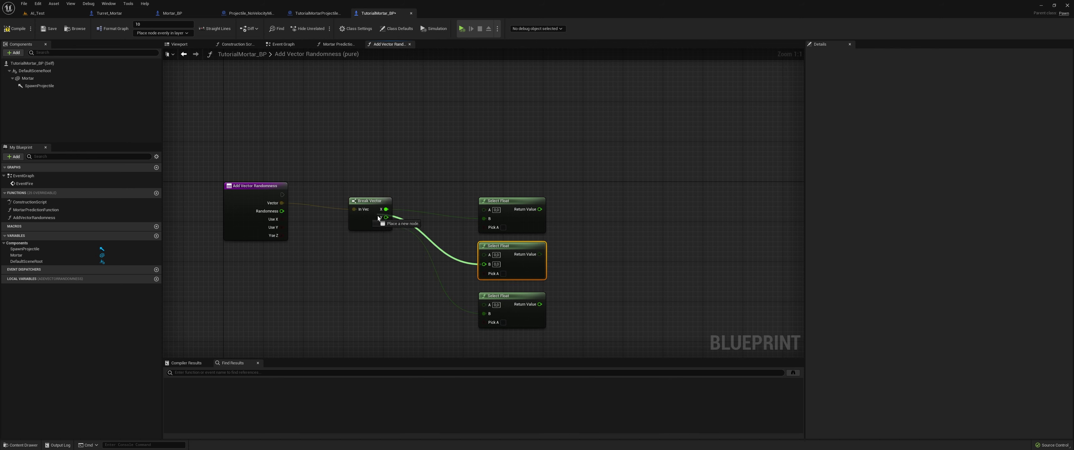
Wire Use X, Use Y and Yse Z into each Select Float's Pick A.
{"action": "right_click_drag", "start_coordinate": [477, 149], "coordinate": [560, 121]}
{"action": "mouse_move", "coordinate": [567, 198]}
{"action": "left_mouse_down"}
{"action": "mouse_move", "coordinate": [350, 196]}
{"action": "mouse_move", "coordinate": [568, 198]}
{"action": "left_mouse_up"}
{"action": "key", "text": "ctrl+z"}
{"action": "mouse_move", "coordinate": [567, 243]}
{"action": "left_mouse_down"}
{"action": "mouse_move", "coordinate": [363, 201]}
{"action": "mouse_move", "coordinate": [568, 293]}
{"action": "left_mouse_up"}
{"action": "right_click_drag", "start_coordinate": [374, 222], "coordinate": [389, 217]}
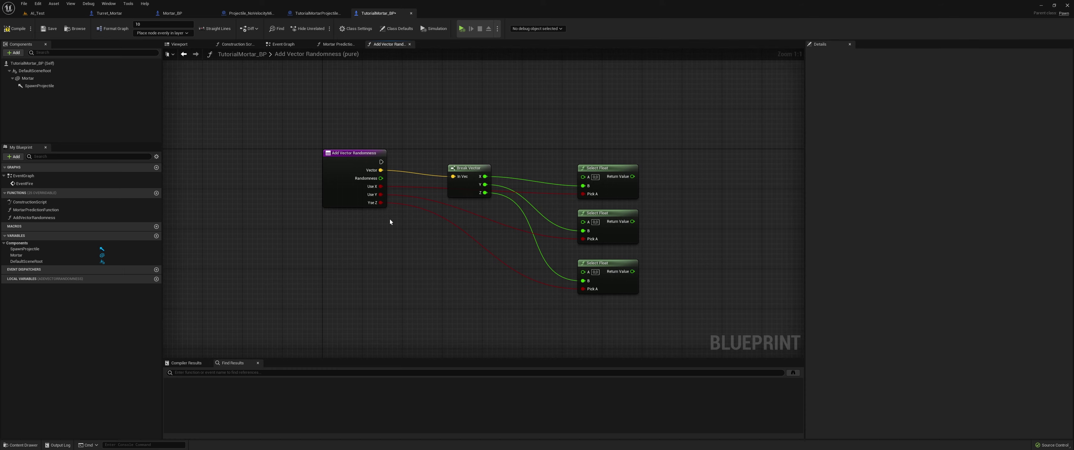
{"action": "left_click_drag", "start_coordinate": [382, 175], "coordinate": [366, 286]}
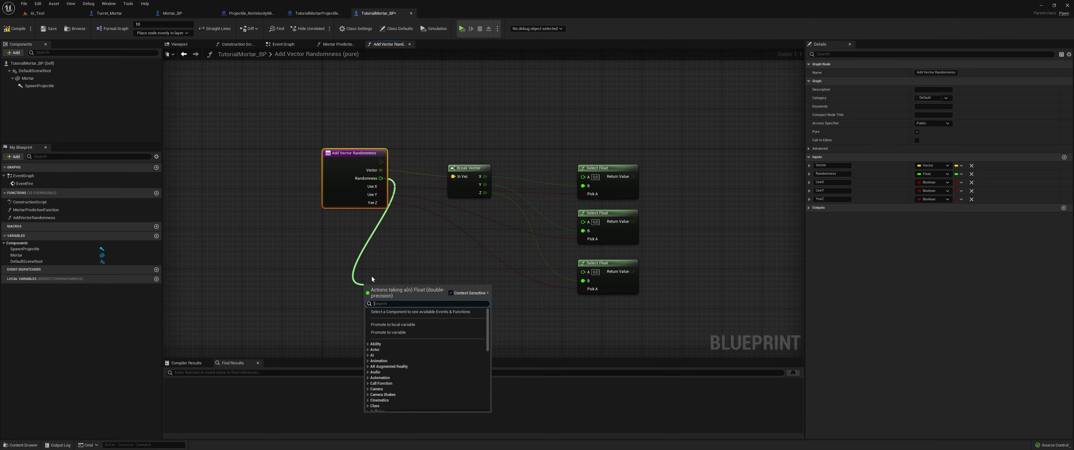
Add Random Float in Range nodes with Randomness multiplied into their Min inputs.
{"action": "type", "text": "random fl"}
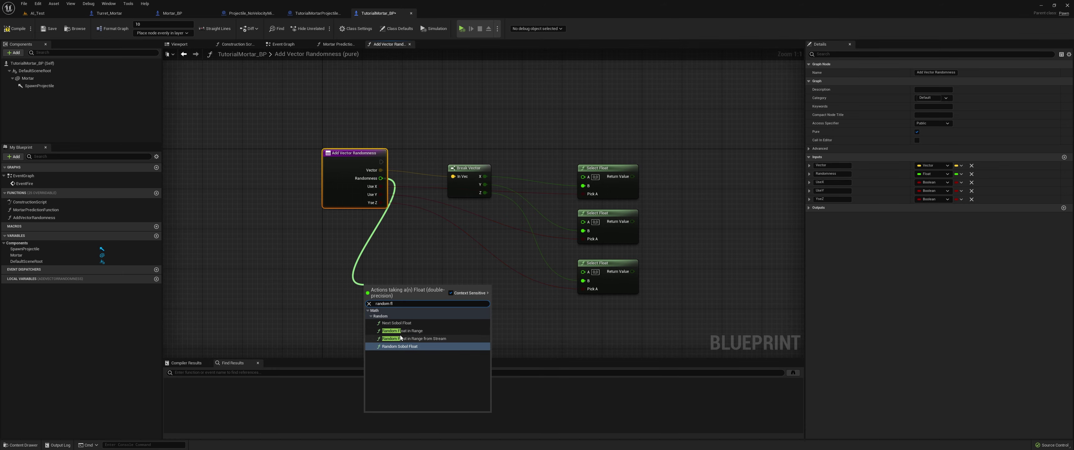
{"action": "left_click", "coordinate": [400, 330]}
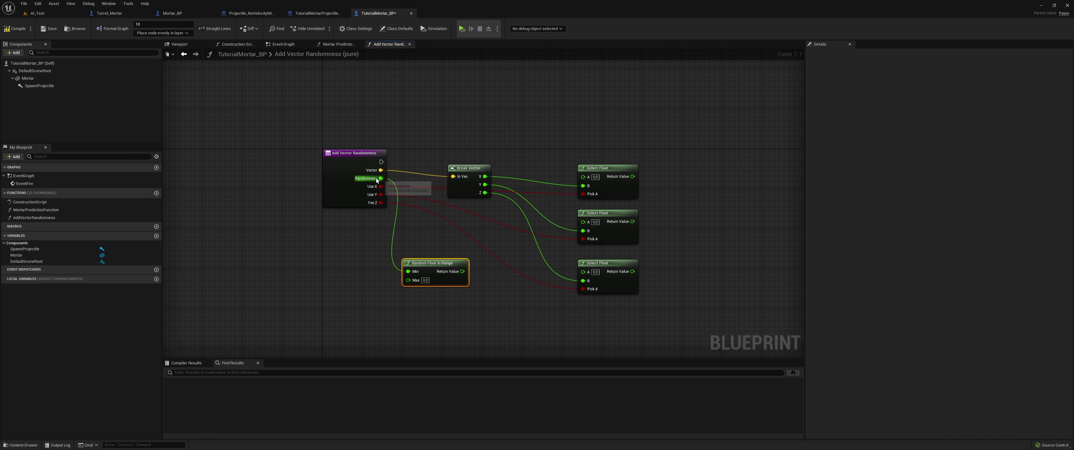
{"action": "left_click_drag", "start_coordinate": [377, 180], "coordinate": [329, 273]}
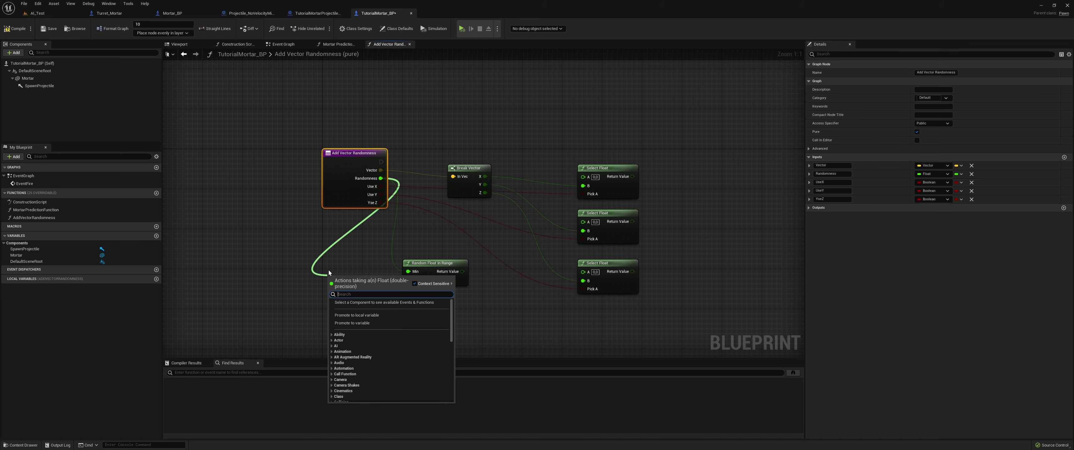
{"action": "type", "text": "*"}
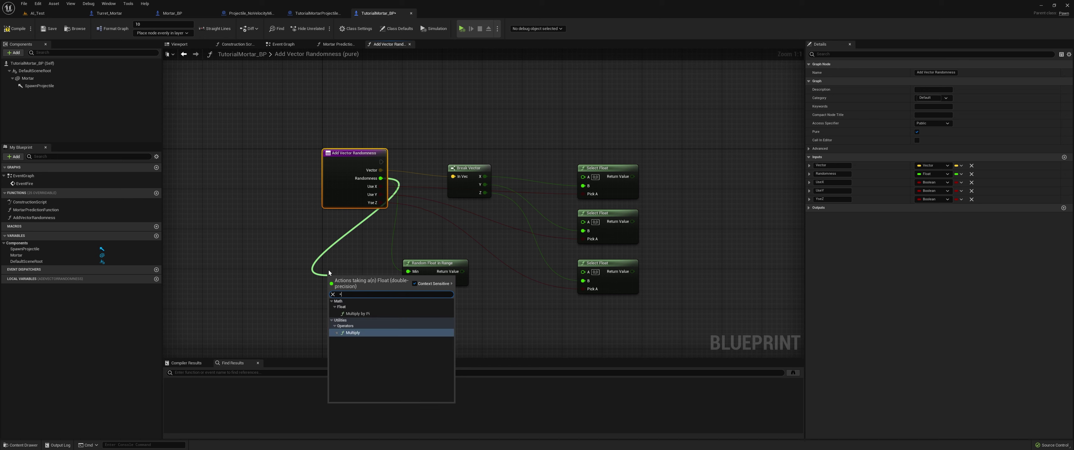
{"action": "key", "text": "Return"}
{"action": "right_click_drag", "start_coordinate": [399, 270], "coordinate": [429, 221]}
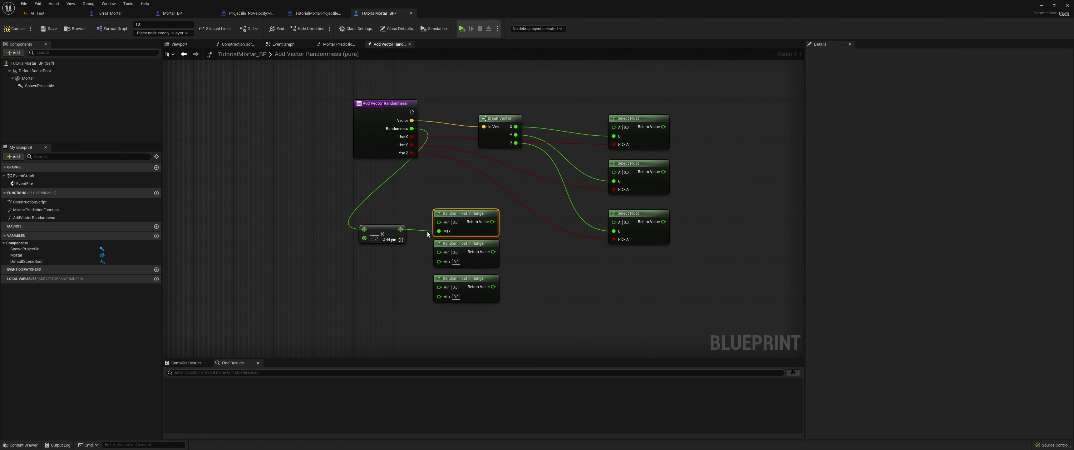
{"action": "mouse_move", "coordinate": [439, 231]}
{"action": "left_mouse_down", "text": "ctrl"}
{"action": "mouse_move", "coordinate": [439, 221]}
{"action": "mouse_move", "coordinate": [442, 255]}
{"action": "left_mouse_up", "text": "ctrl"}
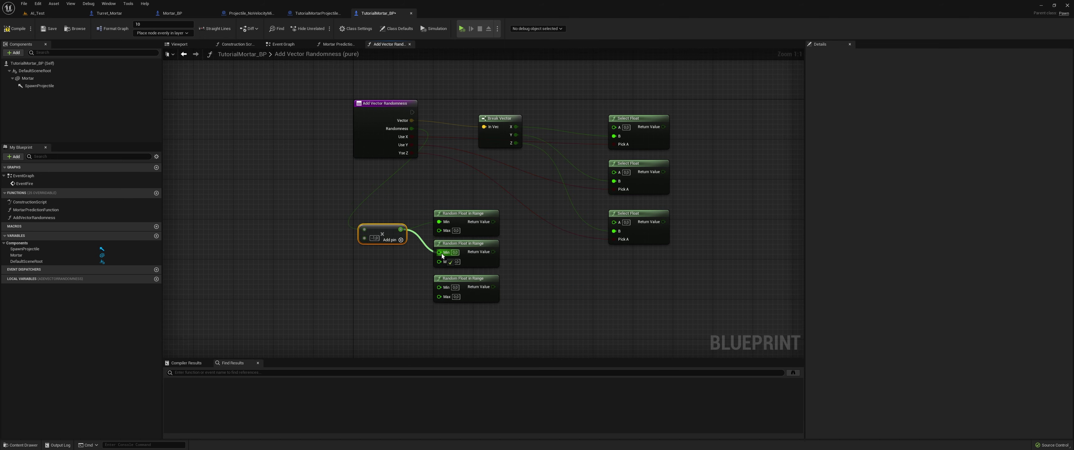
{"action": "left_click_drag", "start_coordinate": [439, 287], "coordinate": [401, 229]}
Wire Randomness into each Random Float's Max and add a function return output.
{"action": "mouse_move", "coordinate": [412, 128]}
{"action": "left_mouse_down"}
{"action": "mouse_move", "coordinate": [448, 244]}
{"action": "mouse_move", "coordinate": [439, 260]}
{"action": "left_mouse_up"}
{"action": "mouse_move", "coordinate": [439, 295]}
{"action": "left_mouse_down"}
{"action": "mouse_move", "coordinate": [399, 156]}
{"action": "mouse_move", "coordinate": [411, 129]}
{"action": "left_mouse_up"}
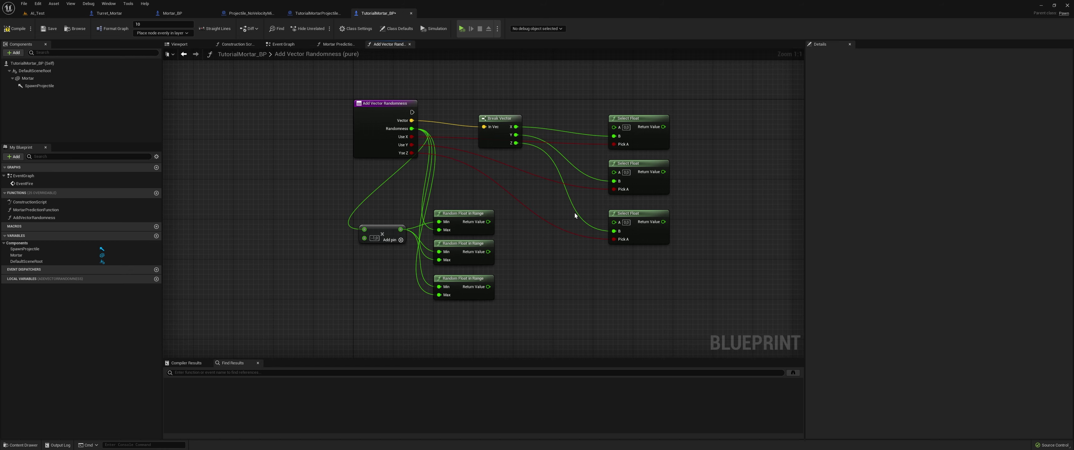
{"action": "right_click_drag", "start_coordinate": [368, 111], "coordinate": [286, 146]}
{"action": "left_click", "coordinate": [285, 147]}
{"action": "left_click", "coordinate": [1064, 207]}
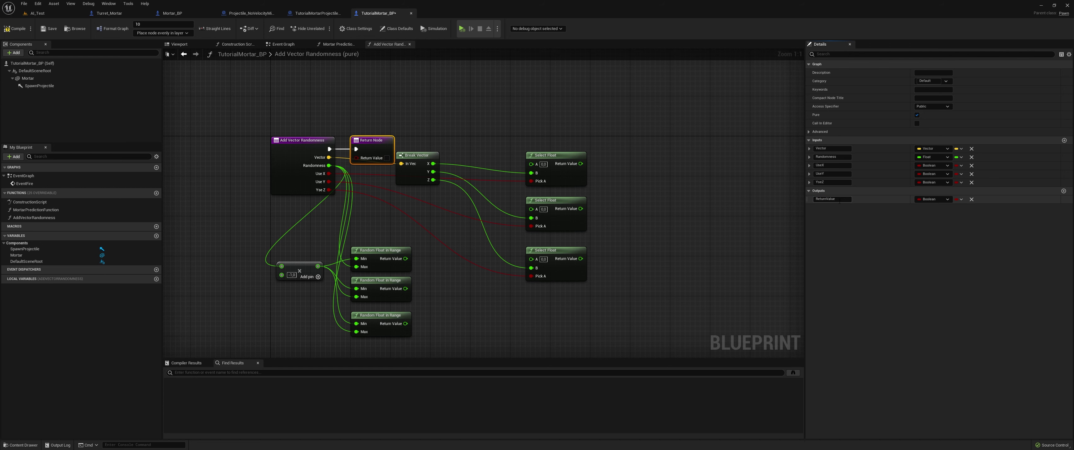
Make ReturnValue a Vector built by Make Vector from the three Select Float results.
{"action": "left_click", "coordinate": [921, 200]}
{"action": "left_click", "coordinate": [929, 266]}
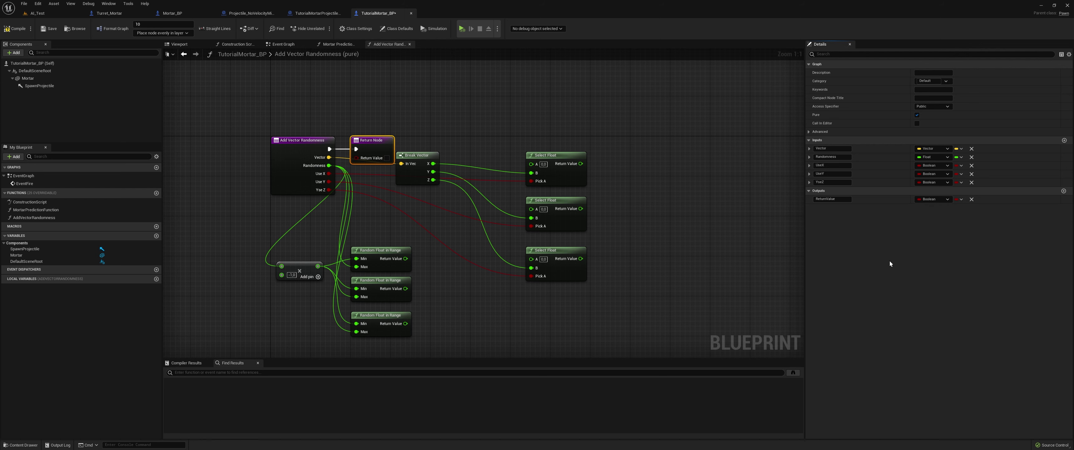
{"action": "mouse_move", "coordinate": [373, 140]}
{"action": "left_mouse_down"}
{"action": "mouse_move", "coordinate": [688, 141]}
{"action": "mouse_move", "coordinate": [637, 173]}
{"action": "mouse_move", "coordinate": [645, 211]}
{"action": "mouse_move", "coordinate": [633, 189]}
{"action": "left_mouse_up"}
{"action": "type", "text": "make ve"}
{"action": "left_click", "coordinate": [671, 307]}
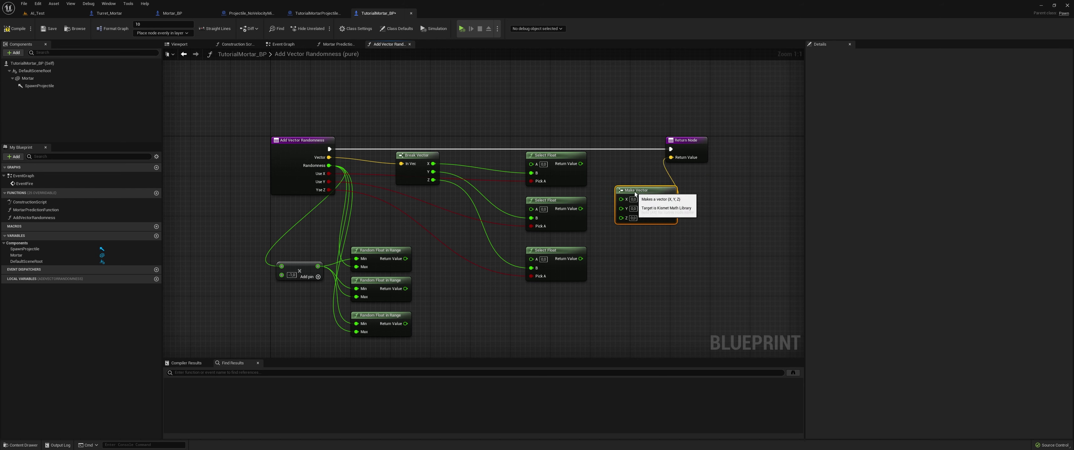
{"action": "left_click_drag", "start_coordinate": [687, 140], "coordinate": [736, 140]}
{"action": "mouse_move", "coordinate": [581, 164]}
{"action": "left_mouse_down"}
{"action": "mouse_move", "coordinate": [635, 216]}
{"action": "mouse_move", "coordinate": [621, 199]}
{"action": "mouse_move", "coordinate": [581, 208]}
{"action": "left_mouse_up"}
{"action": "left_click_drag", "start_coordinate": [581, 258], "coordinate": [631, 217]}
{"action": "right_click_drag", "start_coordinate": [631, 217], "coordinate": [592, 214]}
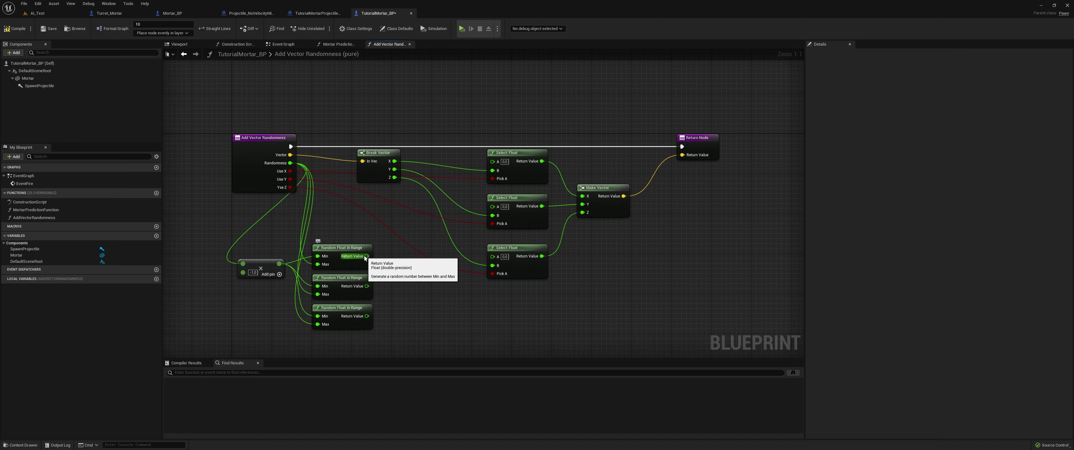
{"action": "left_click_drag", "start_coordinate": [394, 161], "coordinate": [394, 241]}
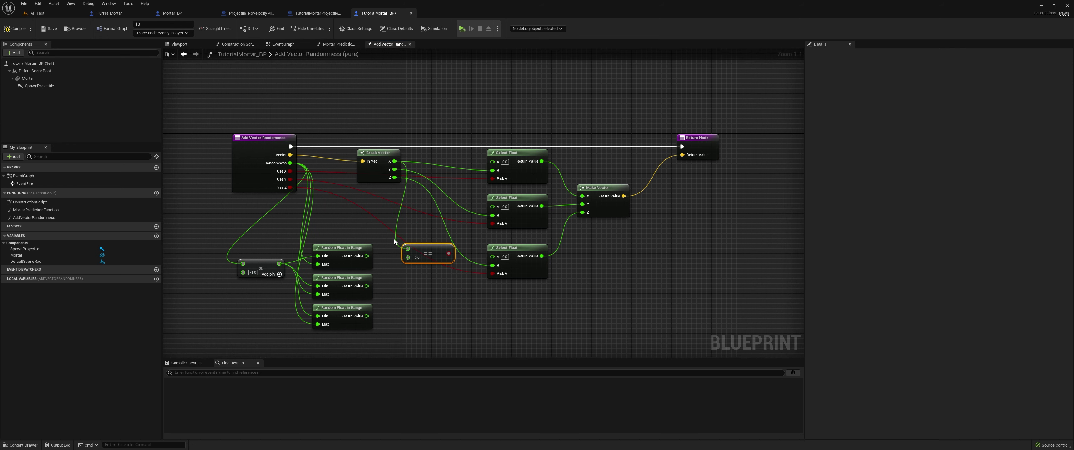
Undo the stray node, restore the deleted Add node and duplicate it into three Add nodes.
{"action": "key", "text": "ctrl+z"}
{"action": "left_click_drag", "start_coordinate": [394, 162], "coordinate": [436, 273]}
{"action": "key", "text": "Escape"}
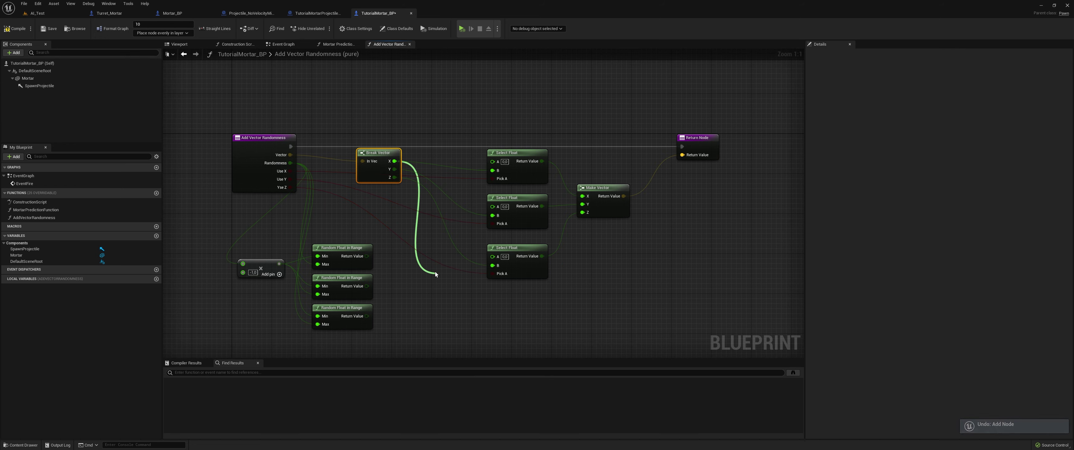
{"action": "key", "text": "ctrl+z"}
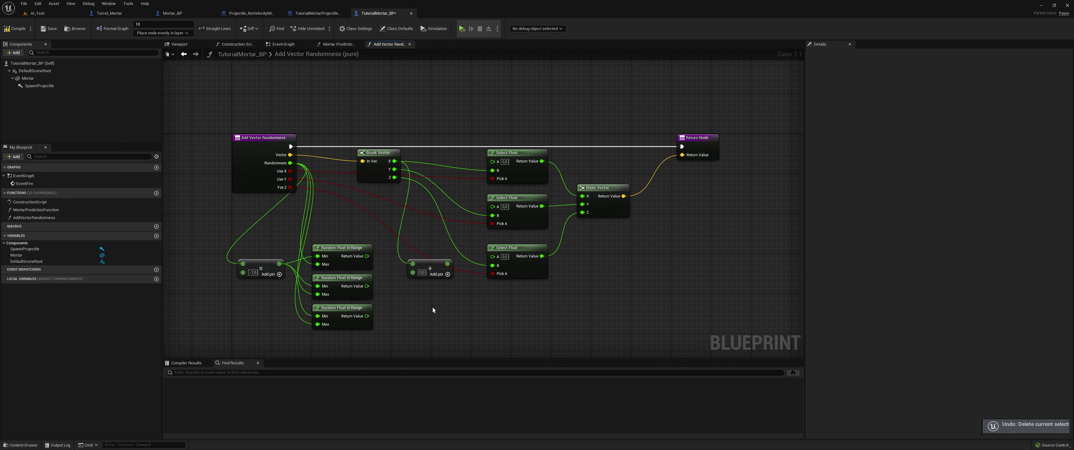
{"action": "key", "text": "ctrl+d"}
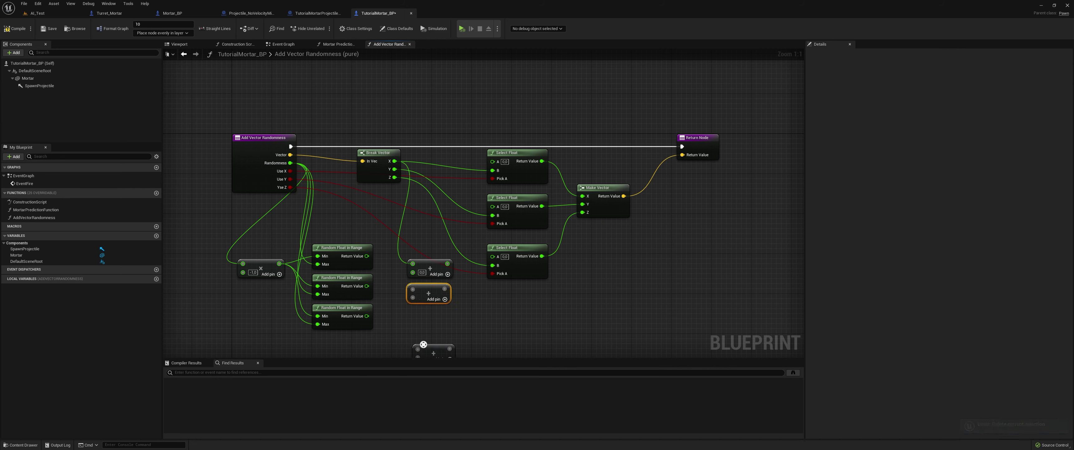
Wire each Random Float result and the Break Vector X, Y and Z pins into the three Add nodes.
{"action": "left_click_drag", "start_coordinate": [413, 314], "coordinate": [367, 321]}
{"action": "left_click_drag", "start_coordinate": [367, 285], "coordinate": [413, 289]}
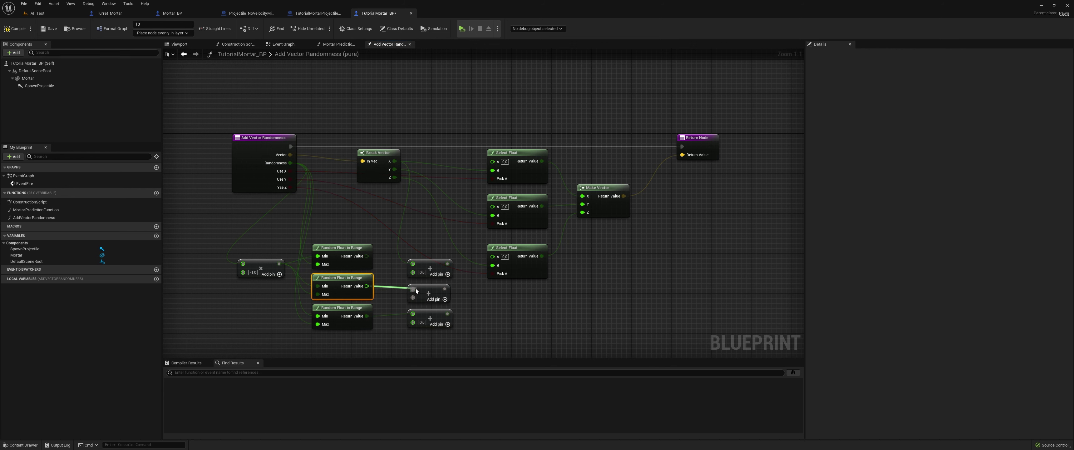
{"action": "left_click_drag", "start_coordinate": [366, 256], "coordinate": [413, 264]}
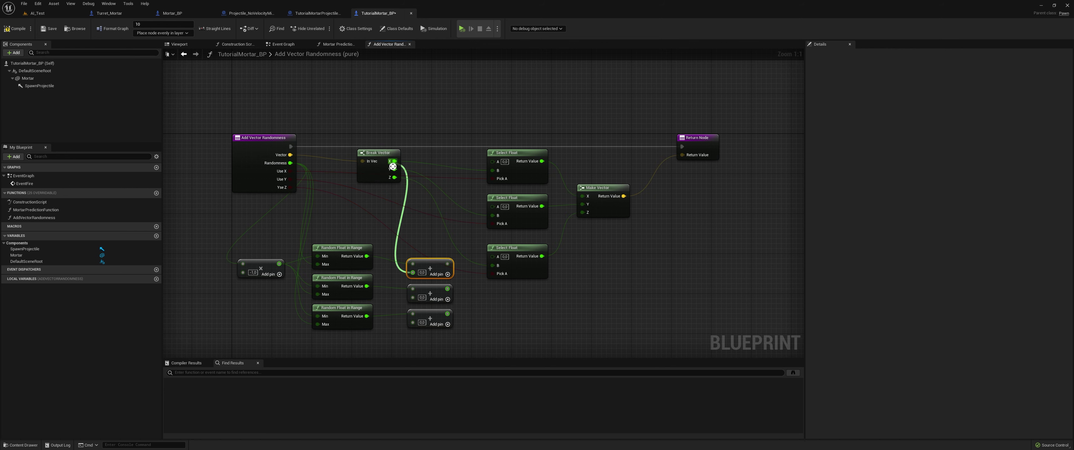
{"action": "left_click_drag", "start_coordinate": [393, 166], "coordinate": [394, 161]}
{"action": "left_click_drag", "start_coordinate": [413, 297], "coordinate": [395, 169]}
{"action": "left_click_drag", "start_coordinate": [413, 322], "coordinate": [388, 178]}
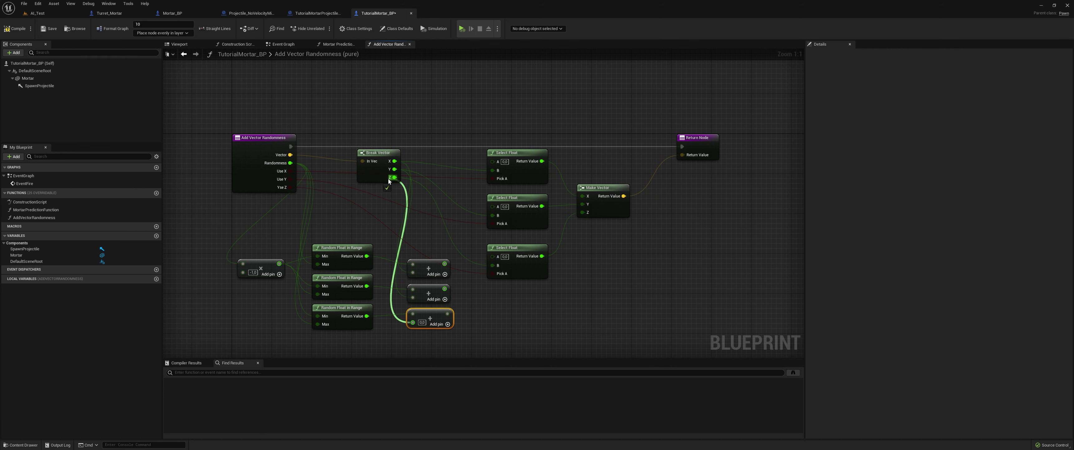
Feed the three sums into the top, middle and bottom Select Float A pins and save the Blueprint.
{"action": "left_click_drag", "start_coordinate": [444, 264], "coordinate": [493, 161]}
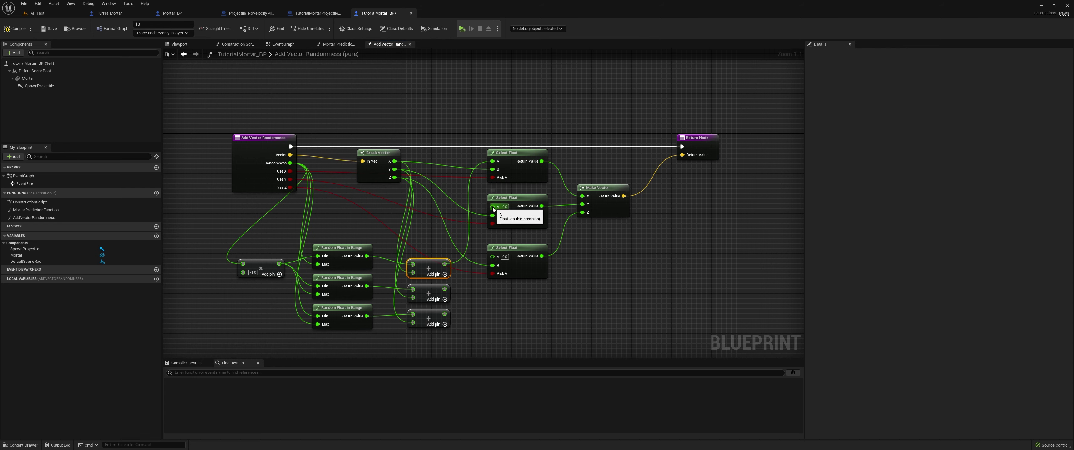
{"action": "left_click_drag", "start_coordinate": [493, 206], "coordinate": [445, 289]}
{"action": "left_click_drag", "start_coordinate": [493, 256], "coordinate": [445, 314]}
{"action": "right_click_drag", "start_coordinate": [490, 278], "coordinate": [409, 296]}
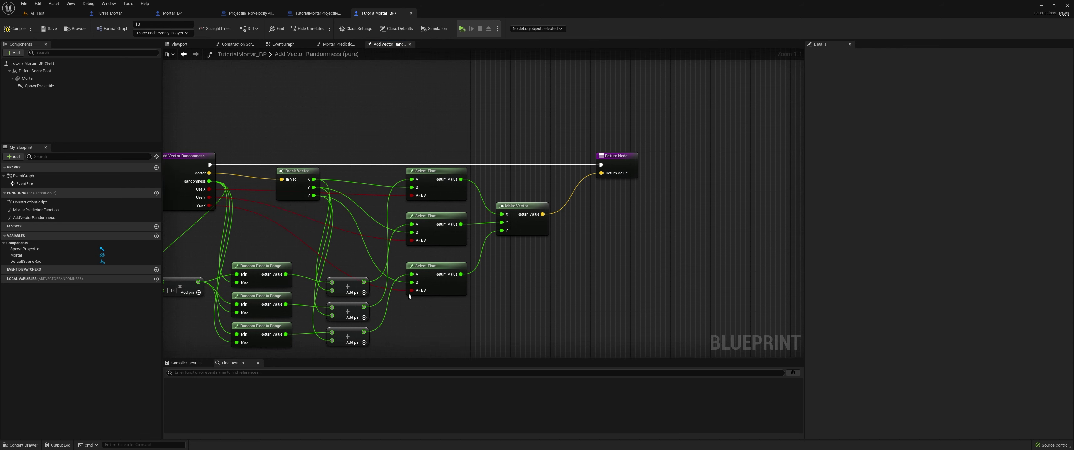
{"action": "right_click_drag", "start_coordinate": [593, 270], "coordinate": [553, 277]}
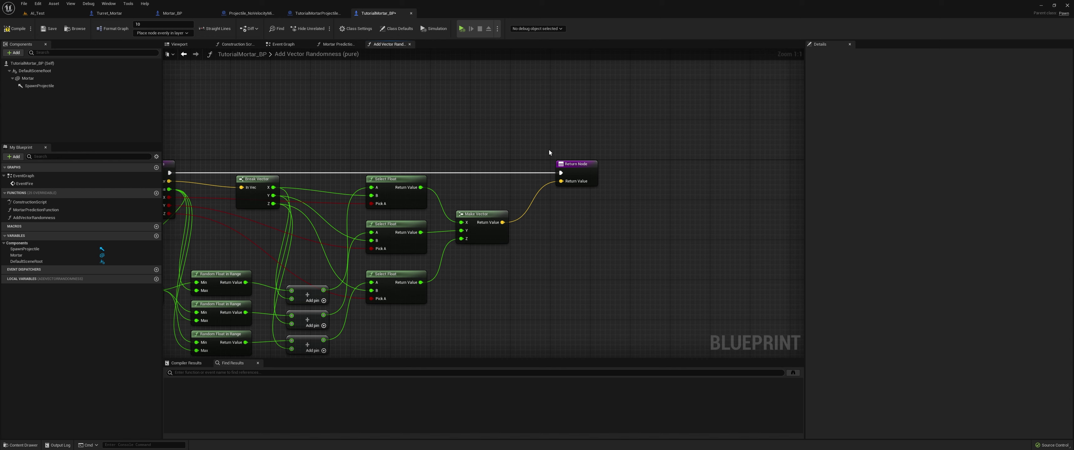
{"action": "left_click", "coordinate": [55, 29]}
{"action": "left_click", "coordinate": [338, 44]}
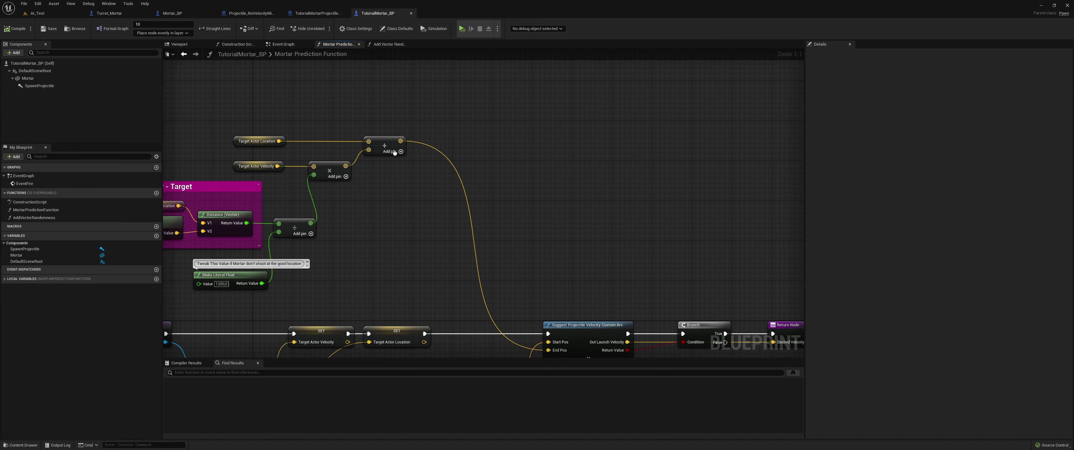
Route the summed target location into a new Add Vector Randomness node.
{"action": "left_click_drag", "start_coordinate": [401, 141], "coordinate": [451, 137]}
{"action": "type", "text": "randomness"}
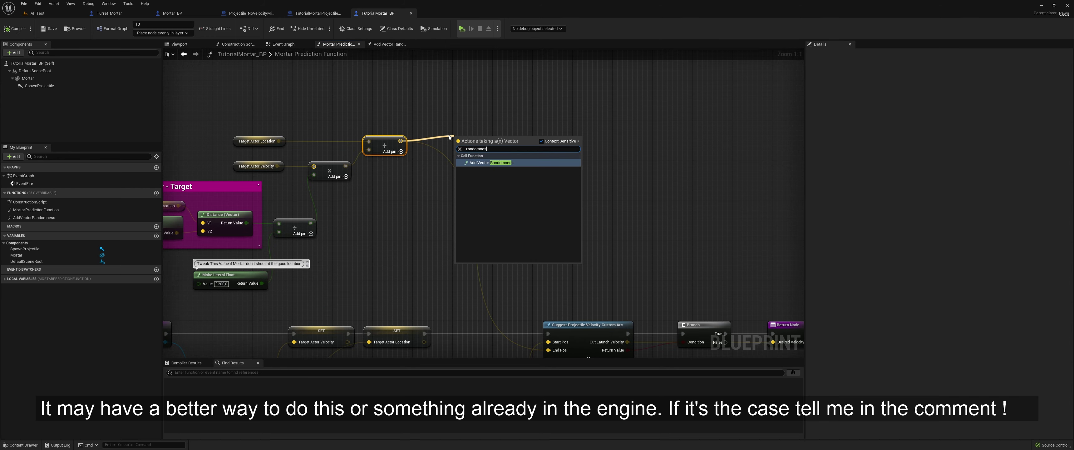
{"action": "key", "text": "Return"}
{"action": "scroll", "coordinate": [497, 162], "scroll_direction": "down", "scroll_amount": 3}
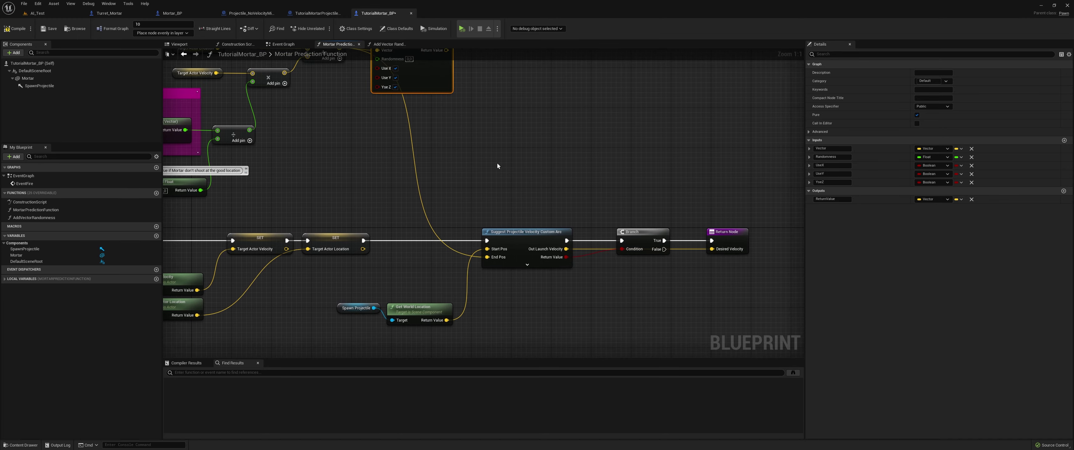
Move Suggest Projectile Velocity, Branch and Return to the right to make room.
{"action": "left_click", "coordinate": [432, 148]}
{"action": "left_click_drag", "start_coordinate": [422, 167], "coordinate": [651, 267]}
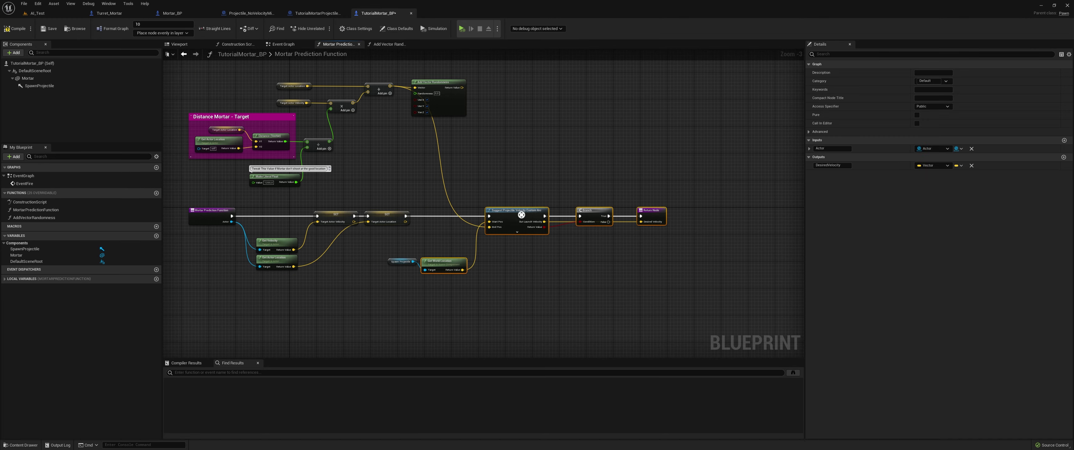
{"action": "right_click_drag", "start_coordinate": [463, 237], "coordinate": [410, 244]}
{"action": "left_click_drag", "start_coordinate": [459, 226], "coordinate": [536, 226]}
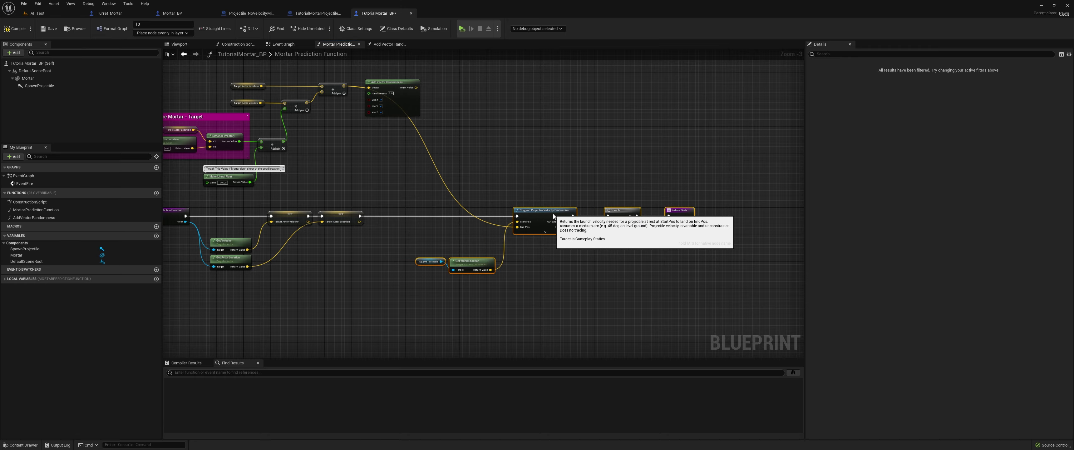
{"action": "scroll", "coordinate": [373, 235], "scroll_direction": "up", "scroll_amount": 3}
{"action": "left_click_drag", "start_coordinate": [342, 216], "coordinate": [393, 213]}
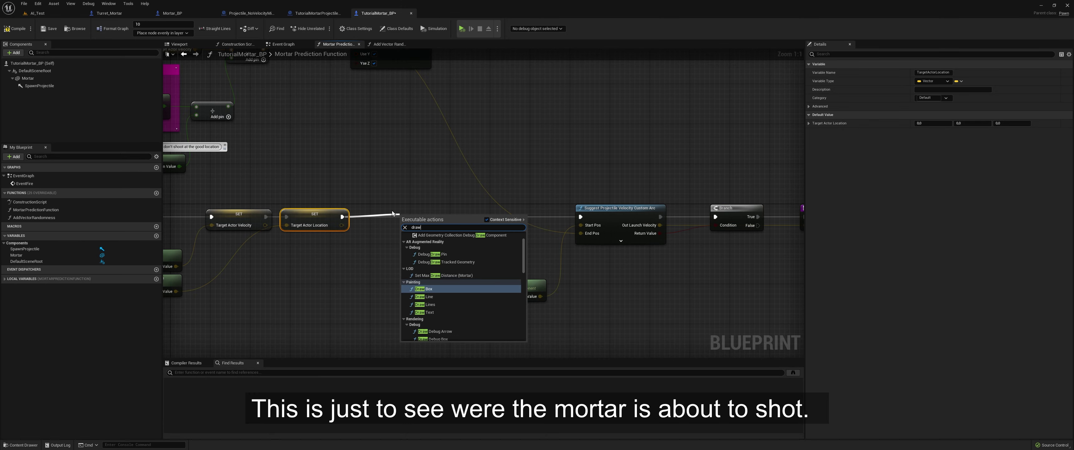
Add a green Draw Debug Sphere after the location setter, centred on the predicted target location.
{"action": "type", "text": "draw deb"}
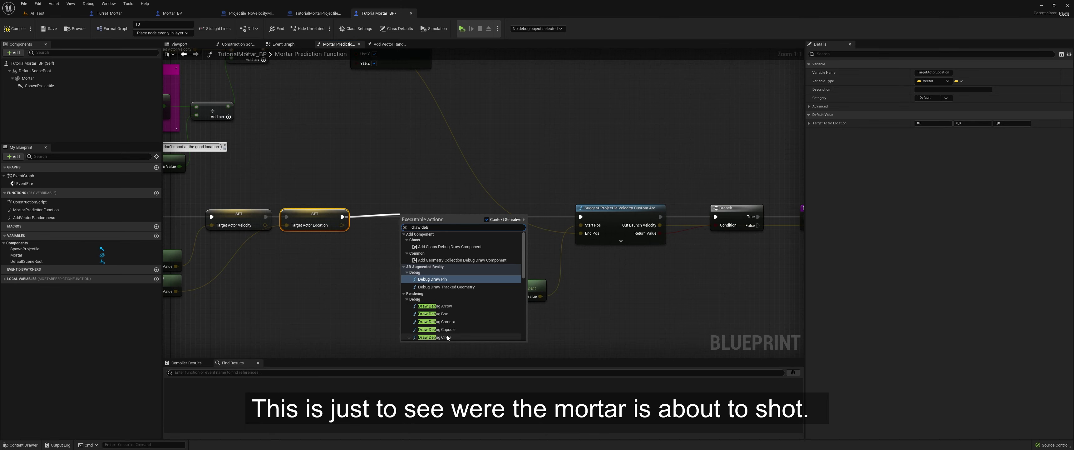
{"action": "scroll", "coordinate": [449, 329], "scroll_direction": "down", "scroll_amount": 2}
{"action": "scroll", "coordinate": [450, 328], "scroll_direction": "down", "scroll_amount": 3}
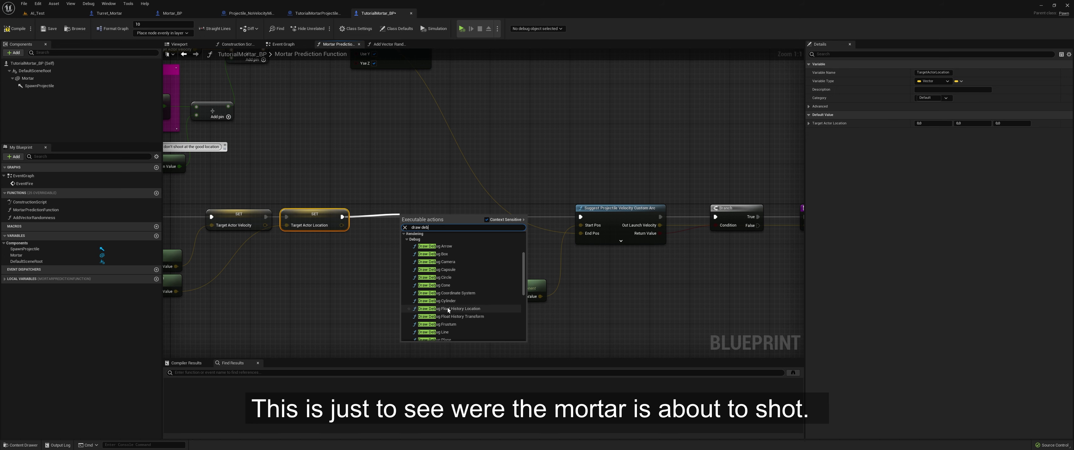
{"action": "scroll", "coordinate": [456, 317], "scroll_direction": "down", "scroll_amount": 3}
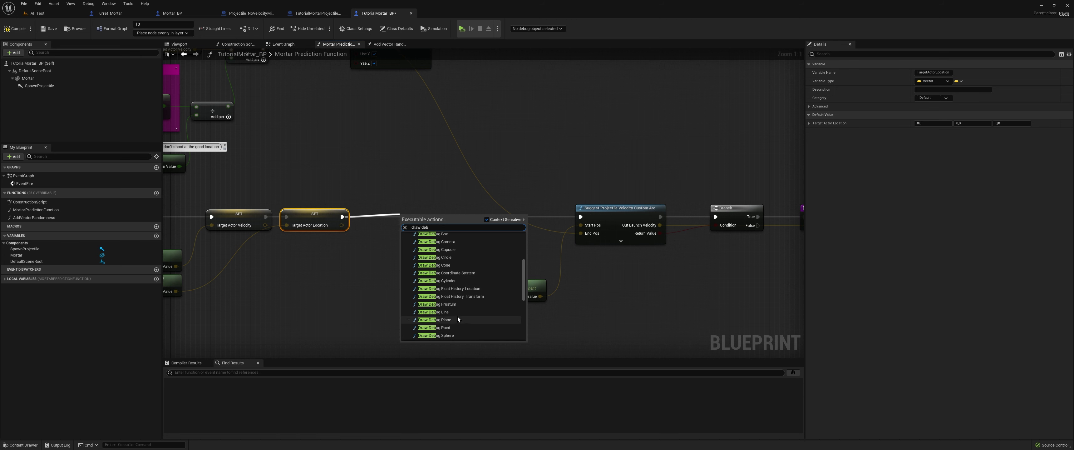
{"action": "left_click", "coordinate": [451, 336]}
{"action": "left_click_drag", "start_coordinate": [463, 283], "coordinate": [587, 258]}
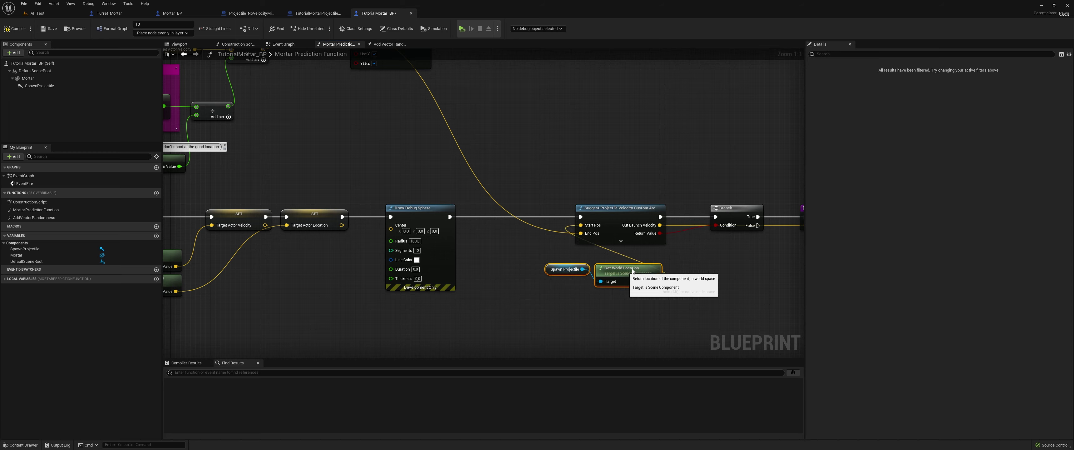
{"action": "left_click", "coordinate": [417, 259]}
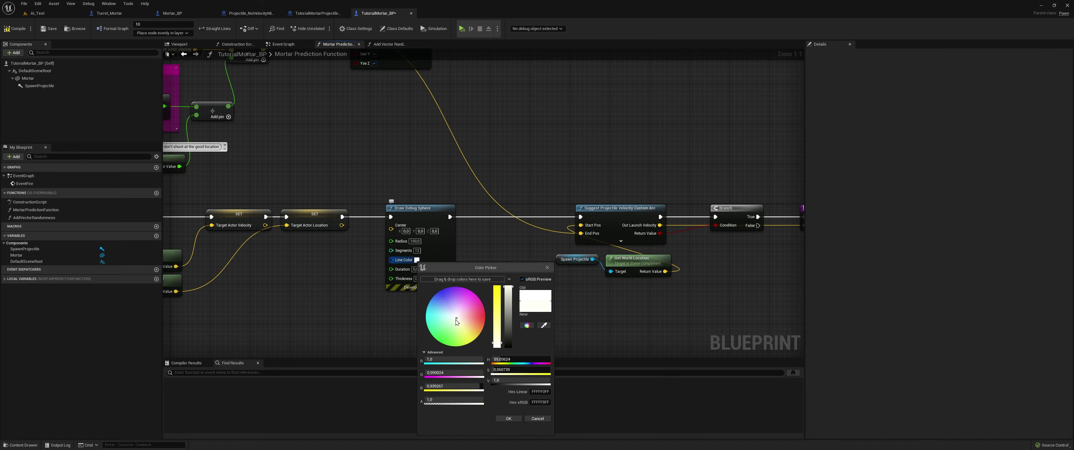
{"action": "left_click", "coordinate": [453, 311]}
{"action": "left_click", "coordinate": [521, 418]}
{"action": "right_click_drag", "start_coordinate": [418, 159], "coordinate": [492, 240]}
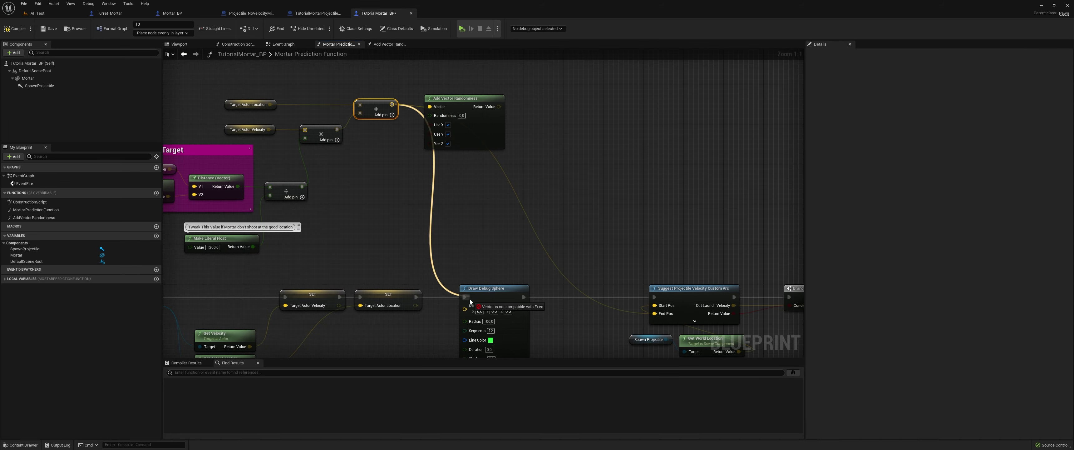
{"action": "left_click_drag", "start_coordinate": [391, 104], "coordinate": [465, 310]}
{"action": "right_click_drag", "start_coordinate": [486, 305], "coordinate": [486, 250]}
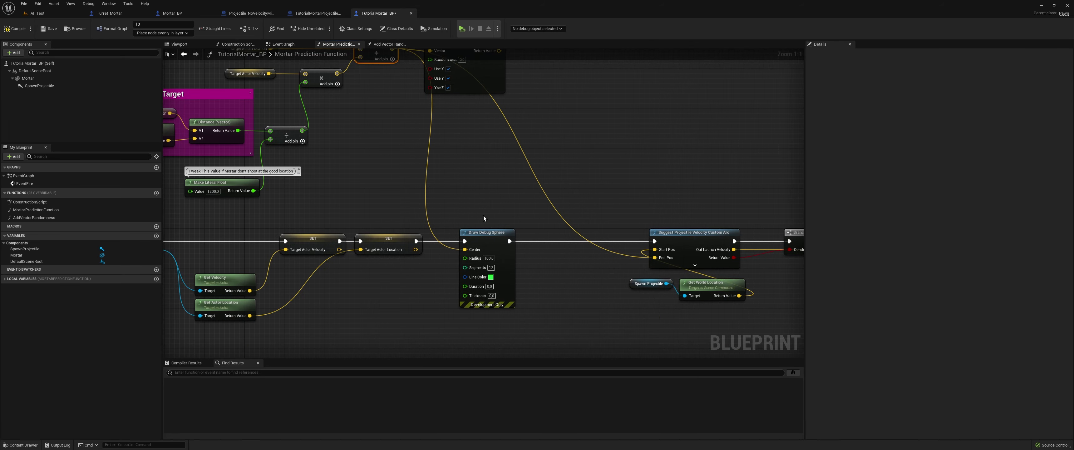
{"action": "left_click", "coordinate": [486, 257]}
{"action": "type", "text": "10"}
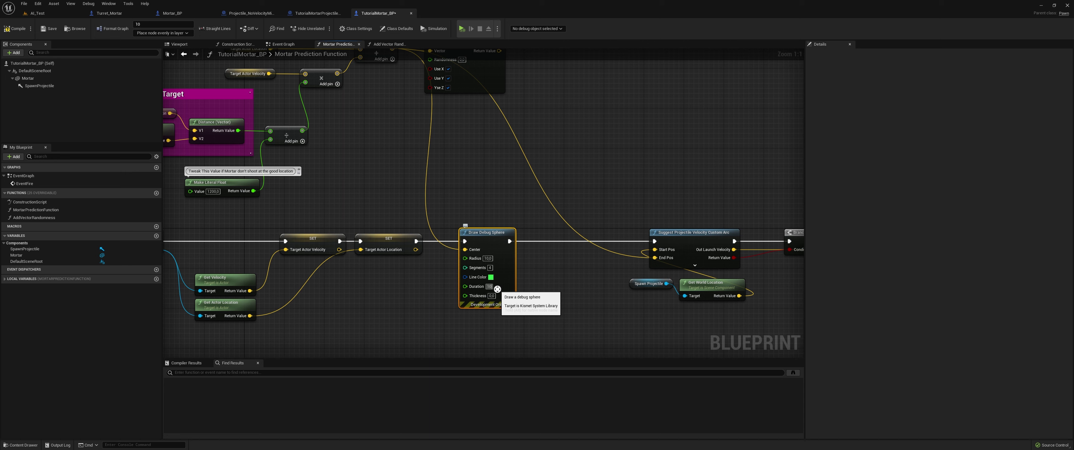
Duplicate the debug sphere, make it red, and centre it on the Add Vector Randomness output.
{"action": "key", "text": "ctrl+w"}
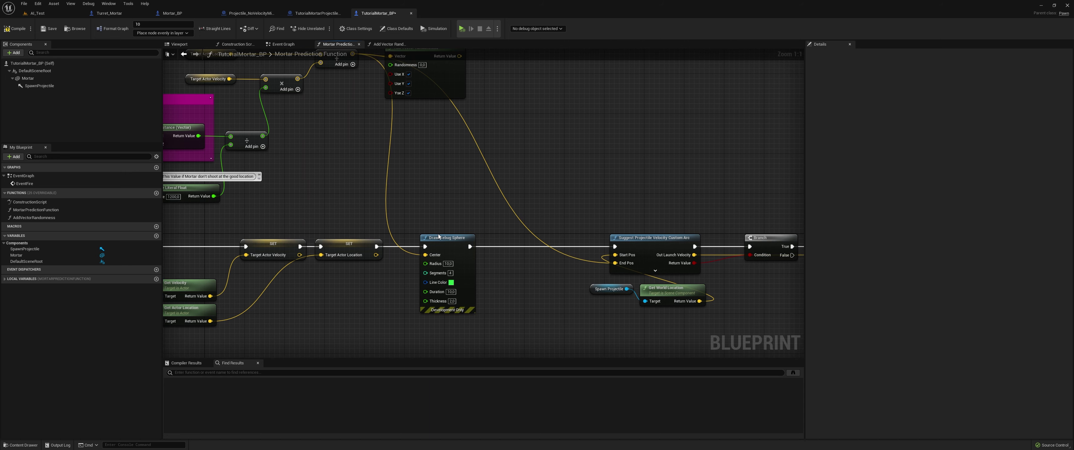
{"action": "left_click_drag", "start_coordinate": [436, 241], "coordinate": [516, 242]}
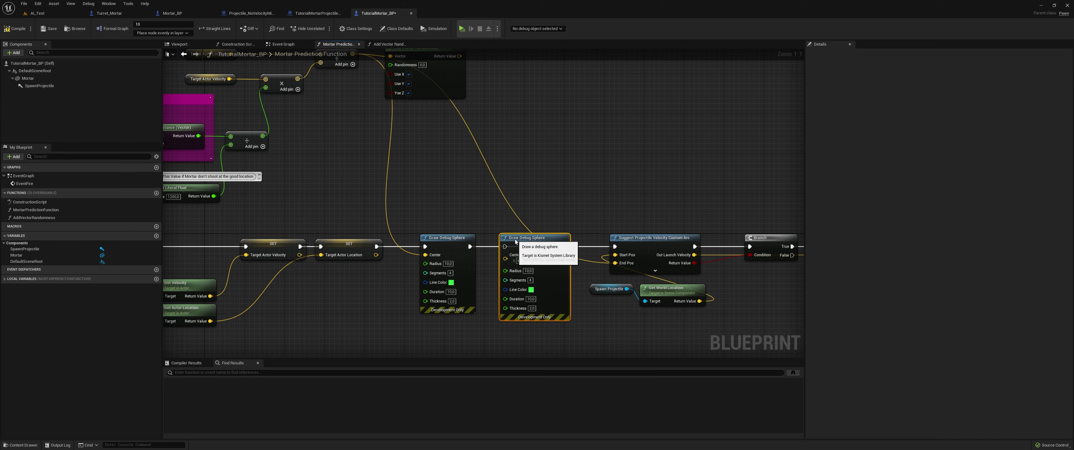
{"action": "left_click", "coordinate": [531, 289]}
{"action": "left_click", "coordinate": [556, 315]}
{"action": "left_click", "coordinate": [624, 440]}
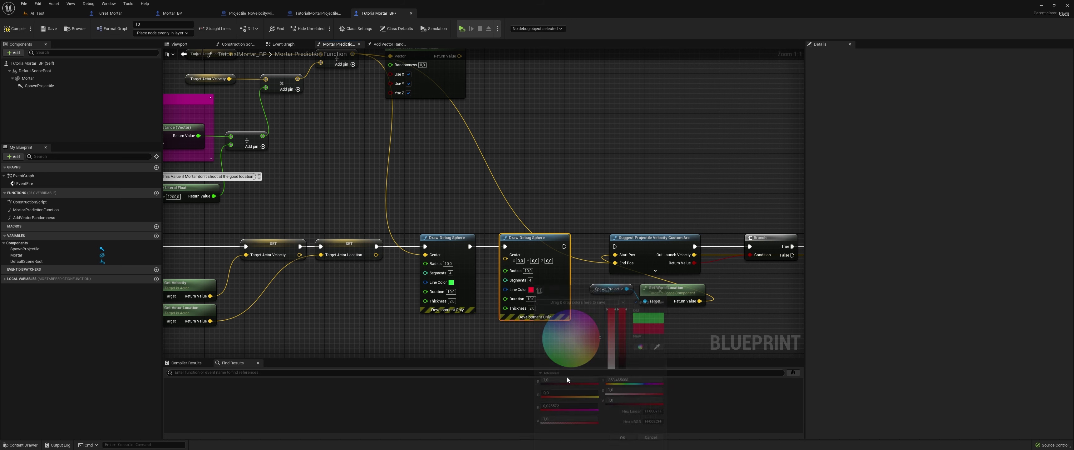
{"action": "left_click_drag", "start_coordinate": [506, 258], "coordinate": [466, 109]}
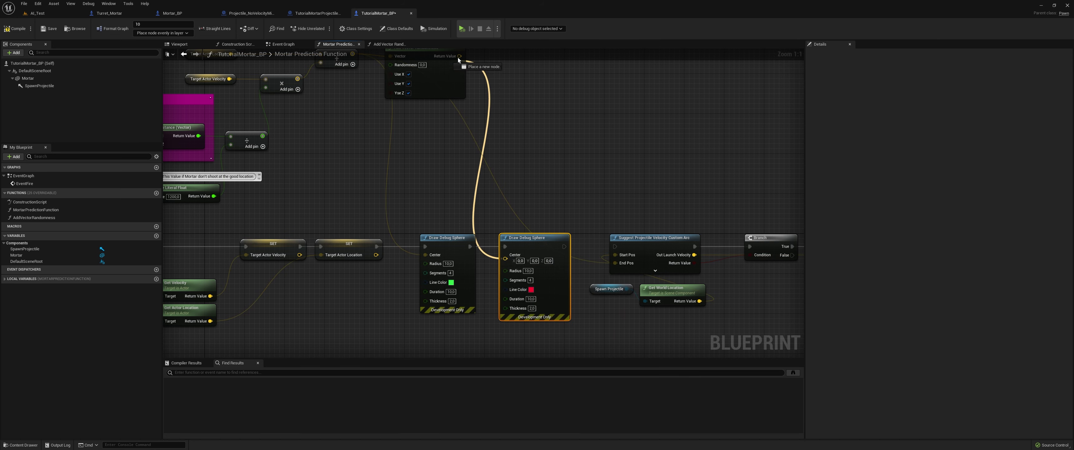
{"action": "left_click_drag", "start_coordinate": [458, 57], "coordinate": [460, 69]}
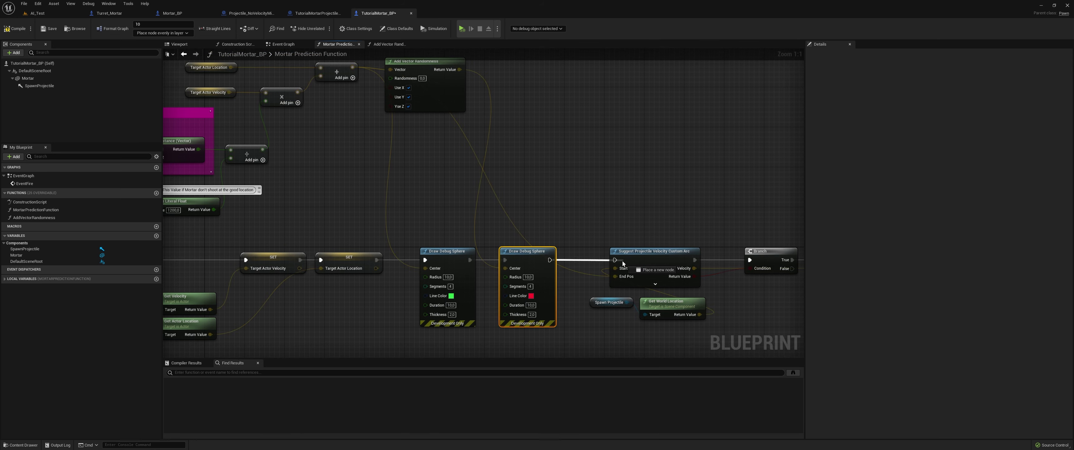
Wrap both debug spheres in a comment titled 'Debug', then undo that comment.
{"action": "left_click_drag", "start_coordinate": [466, 226], "coordinate": [542, 317]}
{"action": "type", "text": "cDe"}
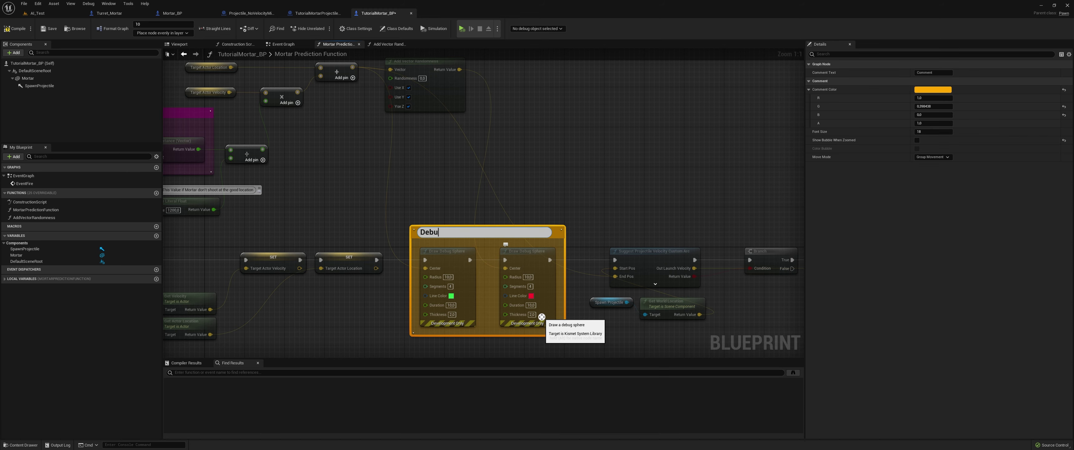
{"action": "key", "text": "Return"}
{"action": "left_click", "coordinate": [446, 218]}
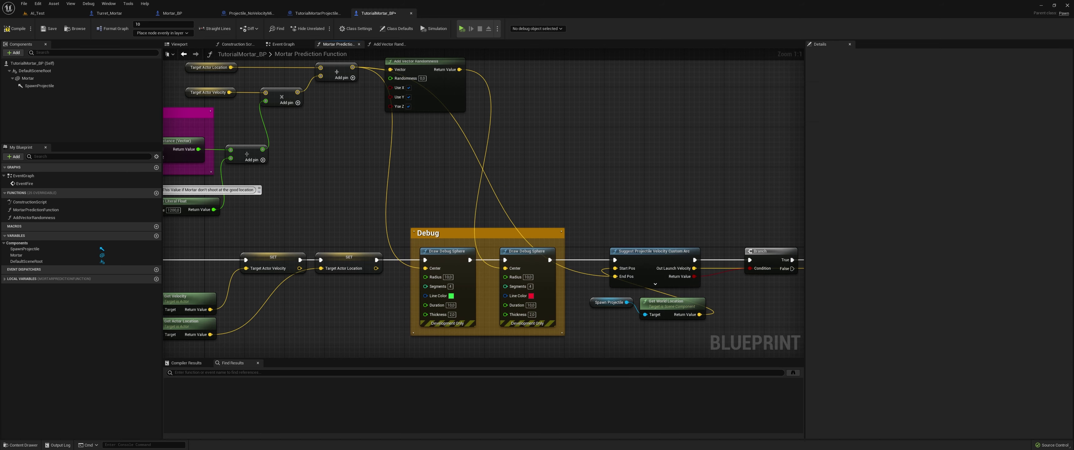
{"action": "right_click_drag", "start_coordinate": [447, 219], "coordinate": [356, 189]}
{"action": "left_click", "coordinate": [371, 202]}
{"action": "left_click", "coordinate": [499, 185]}
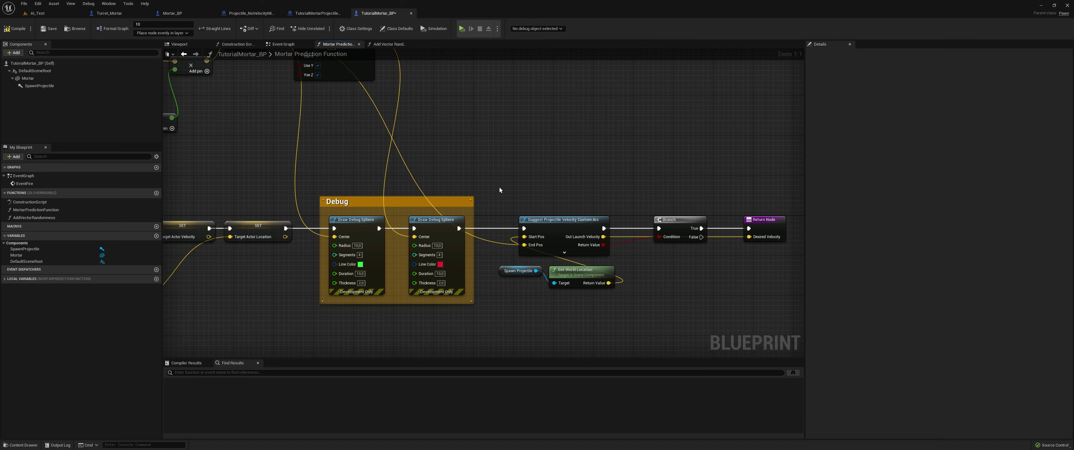
{"action": "key", "text": "ctrl+z"}
Group both debug spheres under a pink comment titled 'Show Desired Location'.
{"action": "left_click_drag", "start_coordinate": [379, 207], "coordinate": [493, 306]}
{"action": "key", "text": "c"}
{"action": "type", "text": "Show Desired Location"}
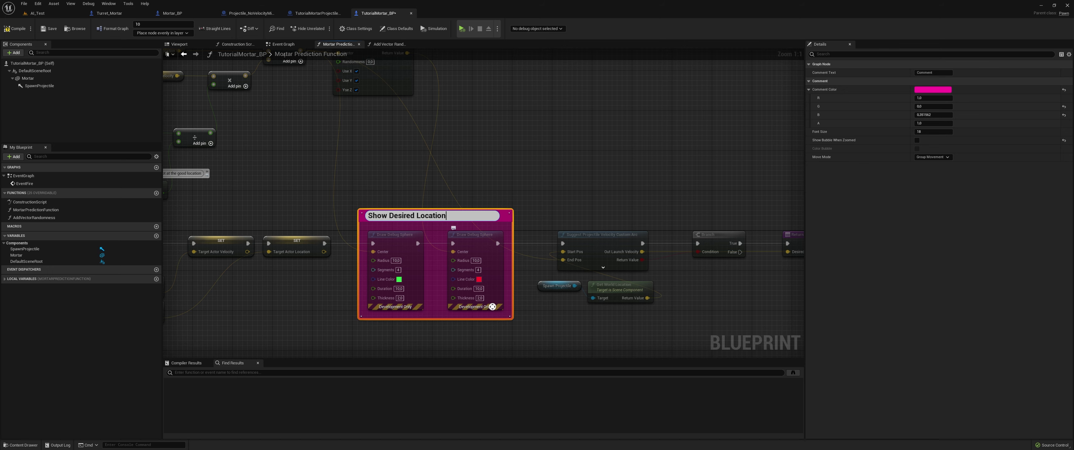
{"action": "key", "text": "Return"}
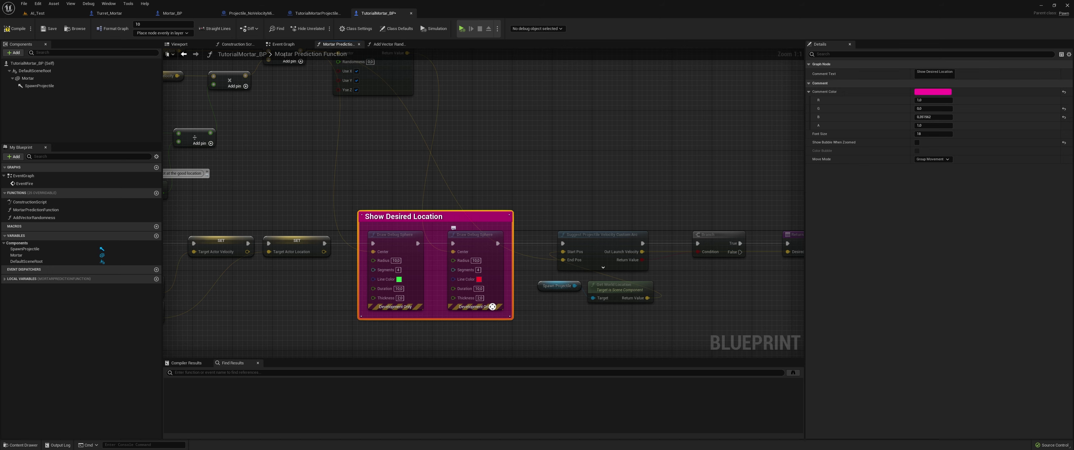
{"action": "left_click", "coordinate": [576, 228]}
{"action": "mouse_move", "coordinate": [603, 181]}
{"action": "right_mouse_down"}
{"action": "mouse_move", "coordinate": [521, 161]}
{"action": "mouse_move", "coordinate": [440, 166]}
{"action": "right_mouse_up"}
{"action": "left_click", "coordinate": [317, 194]}
{"action": "left_click", "coordinate": [611, 116]}
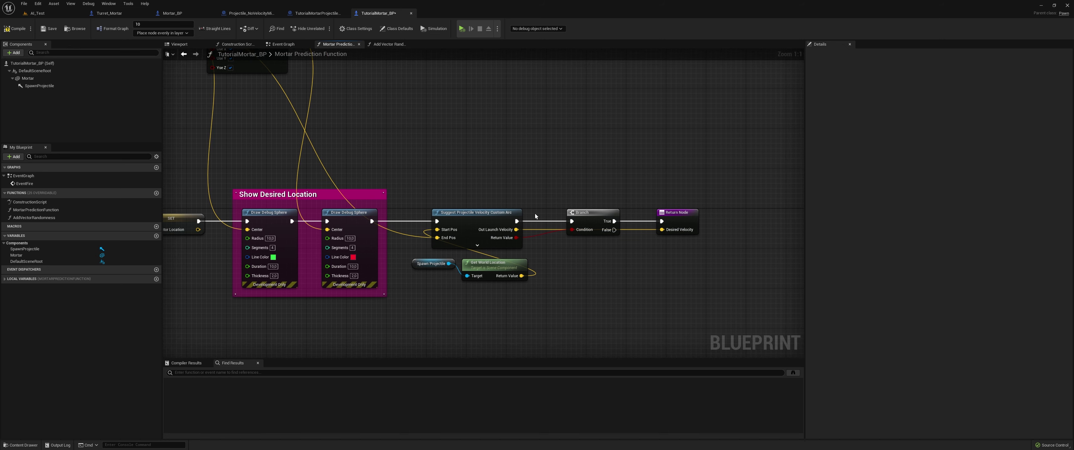
Move the Spawn Projectile and Get World Location nodes above Suggest Projectile Velocity.
{"action": "left_click_drag", "start_coordinate": [482, 265], "coordinate": [468, 184]}
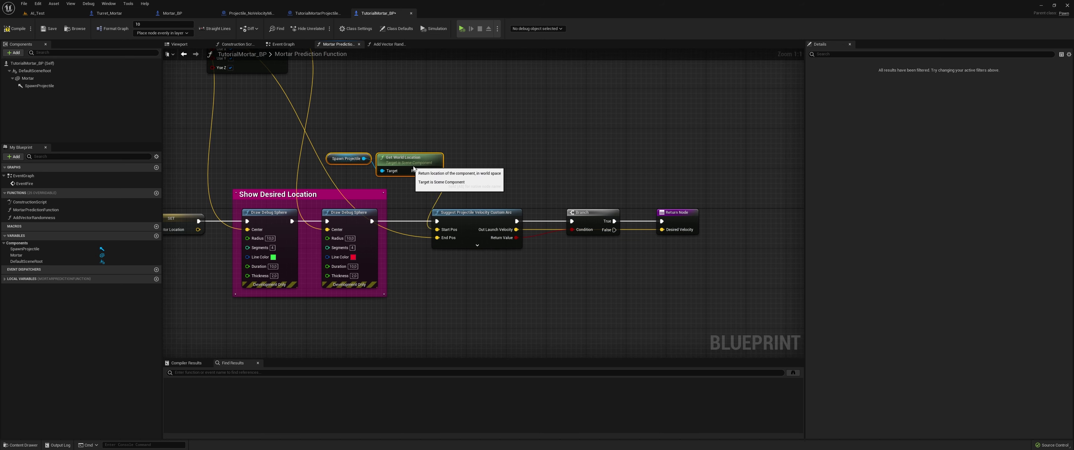
{"action": "left_click", "coordinate": [606, 126]}
{"action": "right_click_drag", "start_coordinate": [607, 126], "coordinate": [602, 126]}
{"action": "mouse_move", "coordinate": [602, 248]}
{"action": "right_mouse_down"}
{"action": "mouse_move", "coordinate": [573, 329]}
{"action": "mouse_move", "coordinate": [607, 327]}
{"action": "right_mouse_up"}
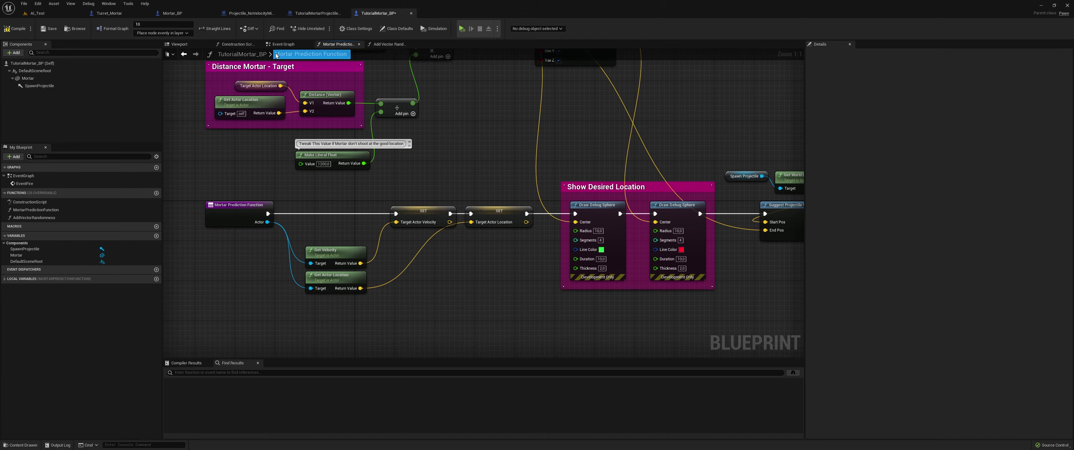
Call the Mortar Prediction Function after the validity check in the Event Graph.
{"action": "left_click", "coordinate": [292, 45]}
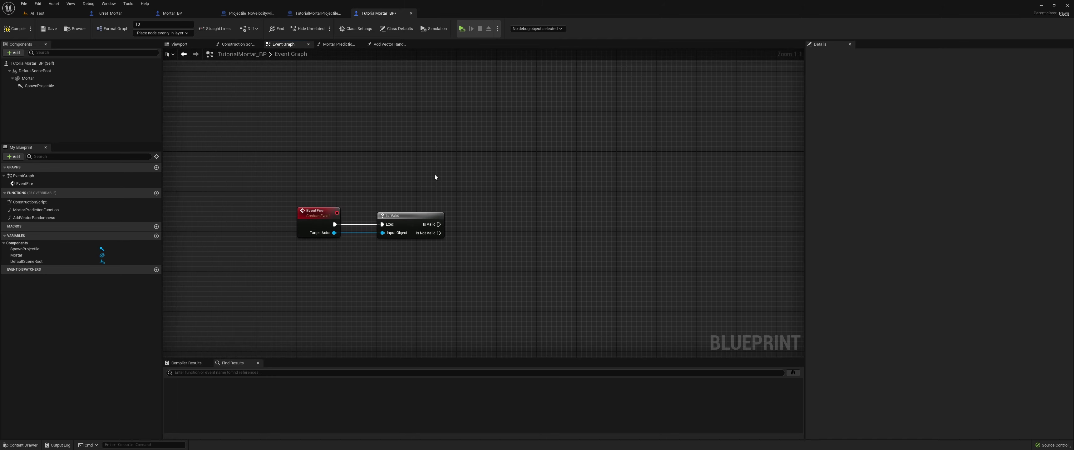
{"action": "right_click_drag", "start_coordinate": [466, 195], "coordinate": [523, 204]}
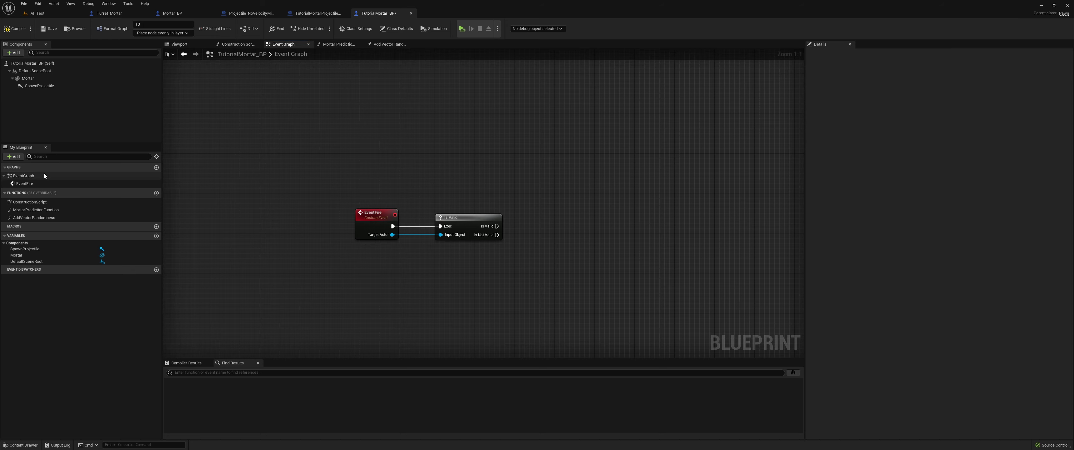
{"action": "mouse_move", "coordinate": [39, 213]}
{"action": "left_mouse_down"}
{"action": "mouse_move", "coordinate": [555, 214]}
{"action": "mouse_move", "coordinate": [515, 233]}
{"action": "left_mouse_up"}
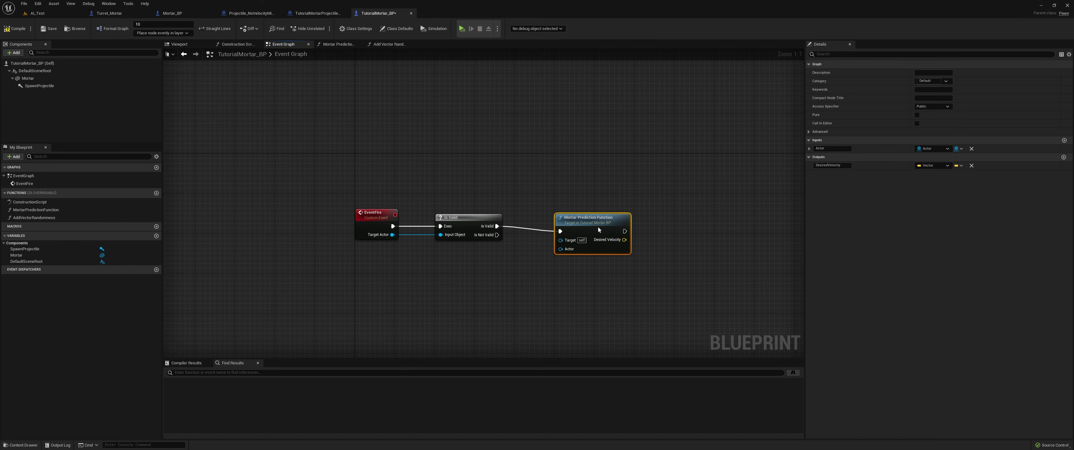
{"action": "right_click_drag", "start_coordinate": [558, 284], "coordinate": [423, 282]}
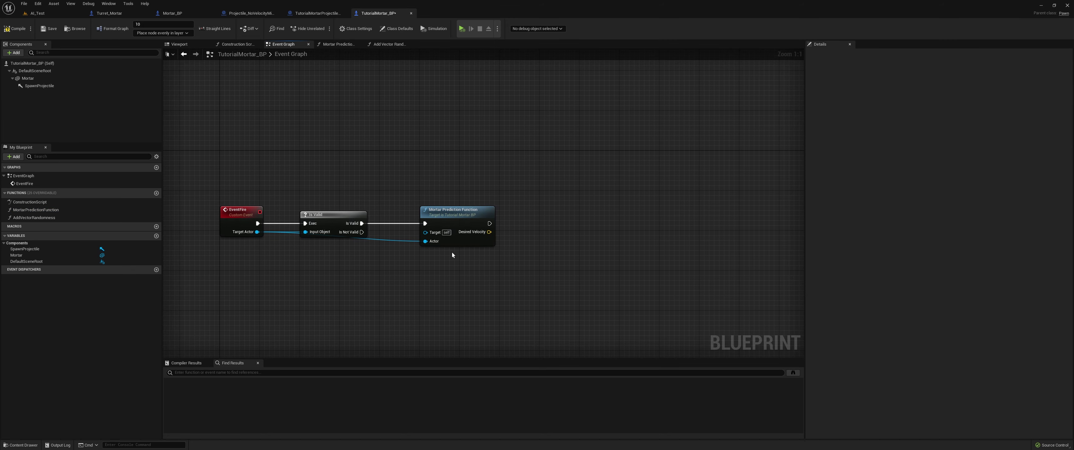
{"action": "left_click", "coordinate": [476, 240]}
Add a SpawnActor from Class for Tutorial Mortar Projectile BP after the prediction, with Spawn Transform split.
{"action": "left_click_drag", "start_coordinate": [490, 223], "coordinate": [578, 224]}
{"action": "type", "text": "sp"}
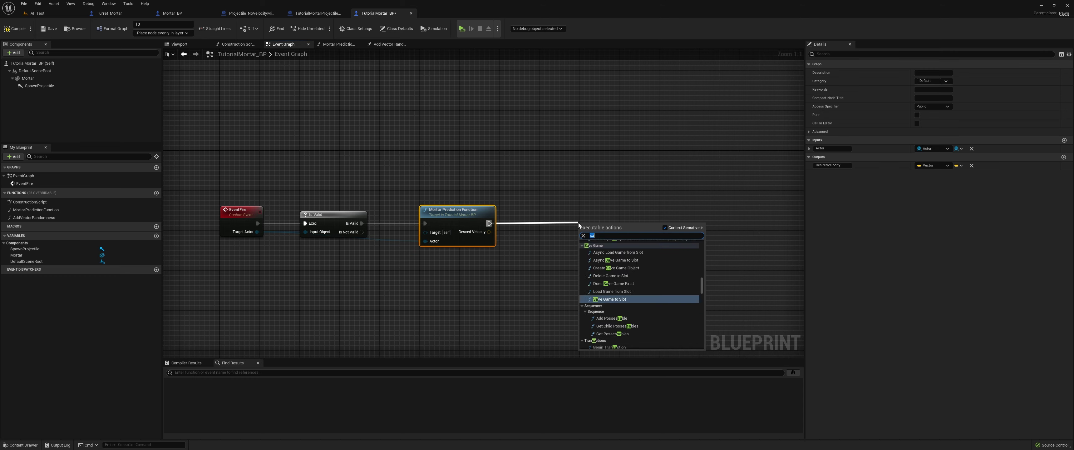
{"action": "type", "text": "awn ac"}
{"action": "key", "text": "Return"}
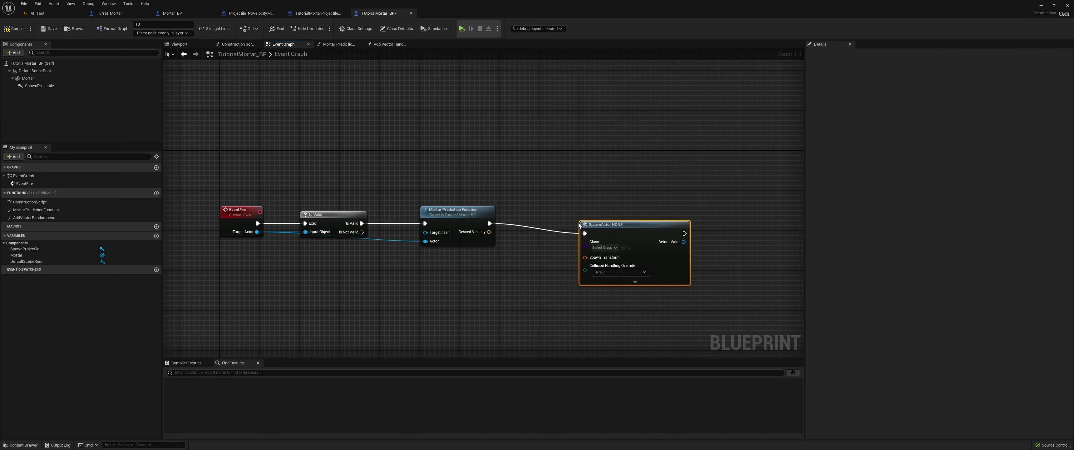
{"action": "left_click", "coordinate": [566, 238]}
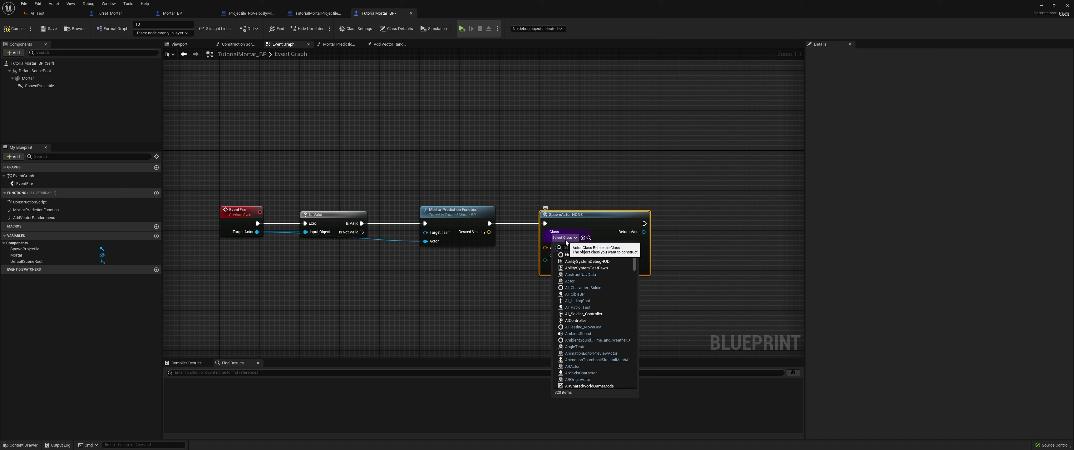
{"action": "type", "text": "T"}
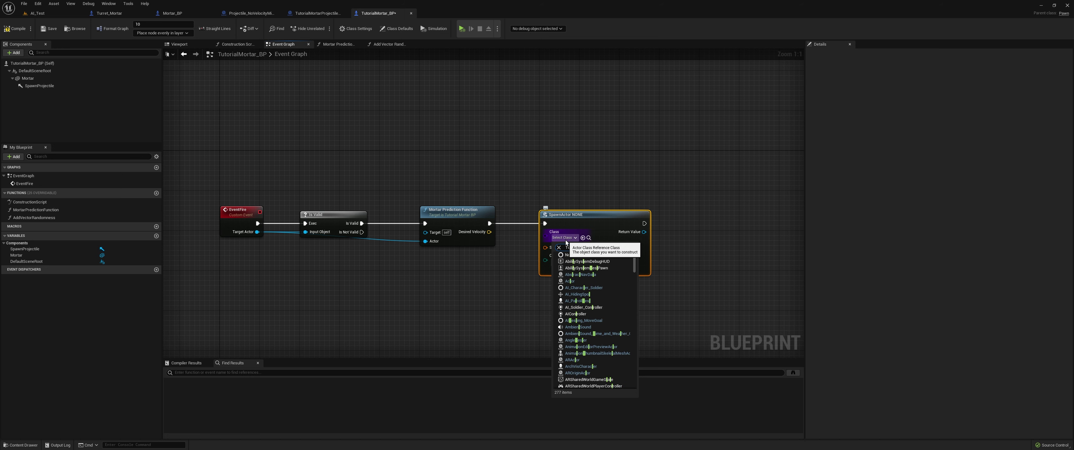
{"action": "type", "text": "utorialMor"}
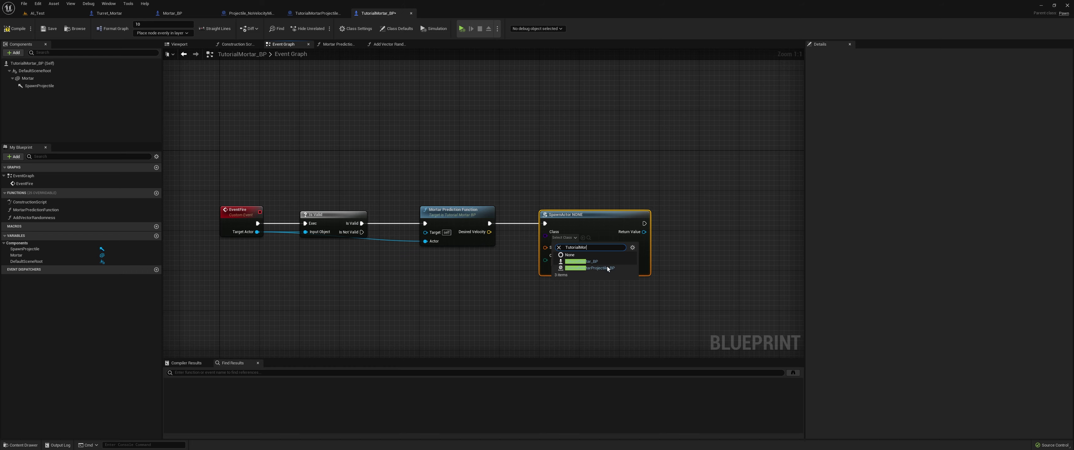
{"action": "left_click", "coordinate": [608, 269]}
{"action": "right_click_drag", "start_coordinate": [550, 243], "coordinate": [475, 248]}
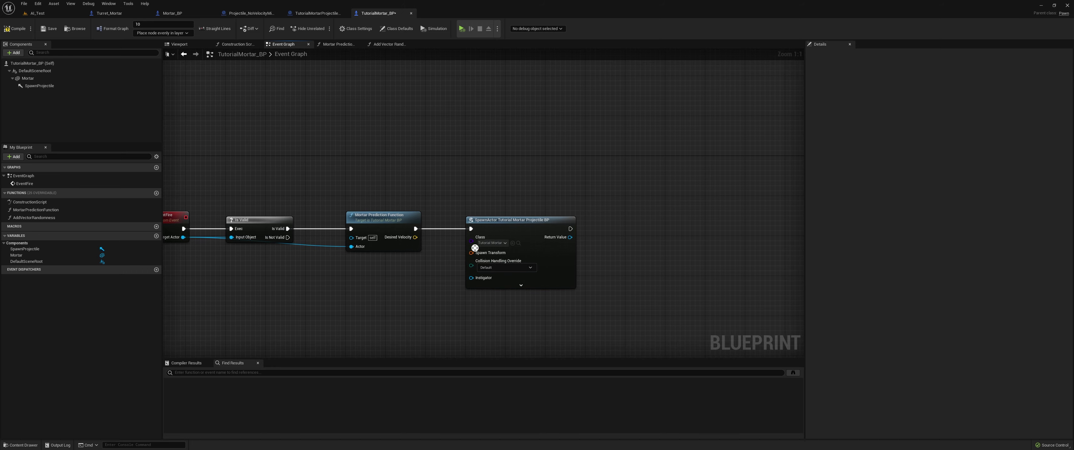
{"action": "left_click", "coordinate": [492, 276]}
Feed SpawnProjectile's Get World Location into the SpawnActor's Location input.
{"action": "left_click_drag", "start_coordinate": [471, 256], "coordinate": [419, 242]}
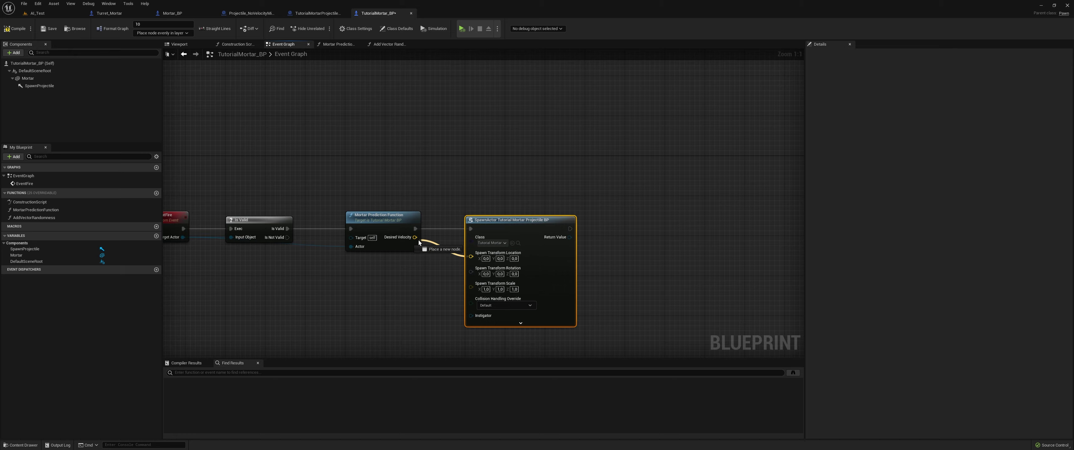
{"action": "right_click_drag", "start_coordinate": [479, 213], "coordinate": [532, 192]}
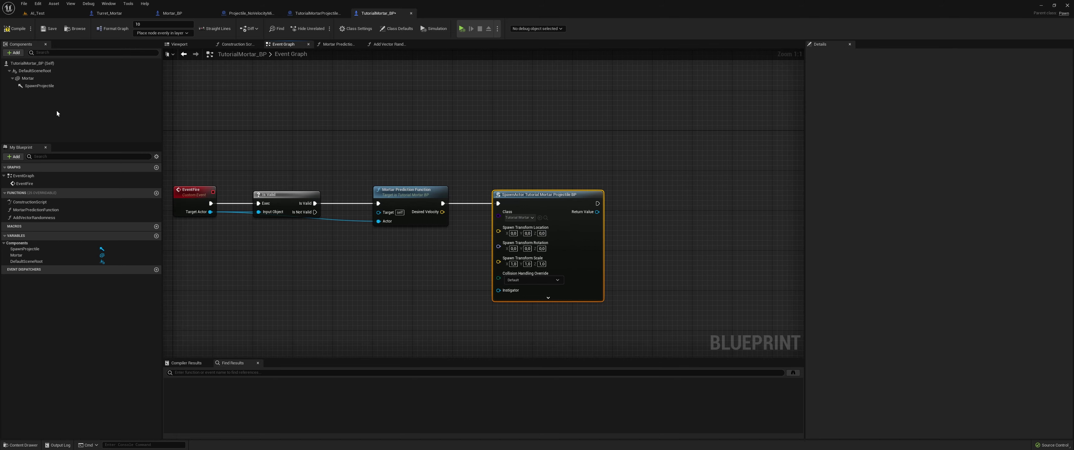
{"action": "mouse_move", "coordinate": [39, 86]}
{"action": "left_mouse_down"}
{"action": "mouse_move", "coordinate": [373, 270]}
{"action": "mouse_move", "coordinate": [418, 263]}
{"action": "left_mouse_up"}
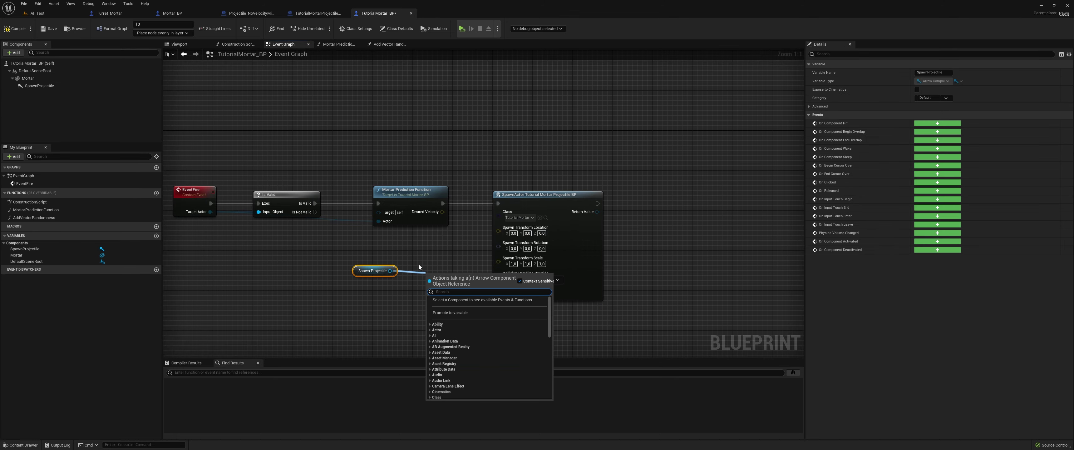
{"action": "type", "text": "get world l"}
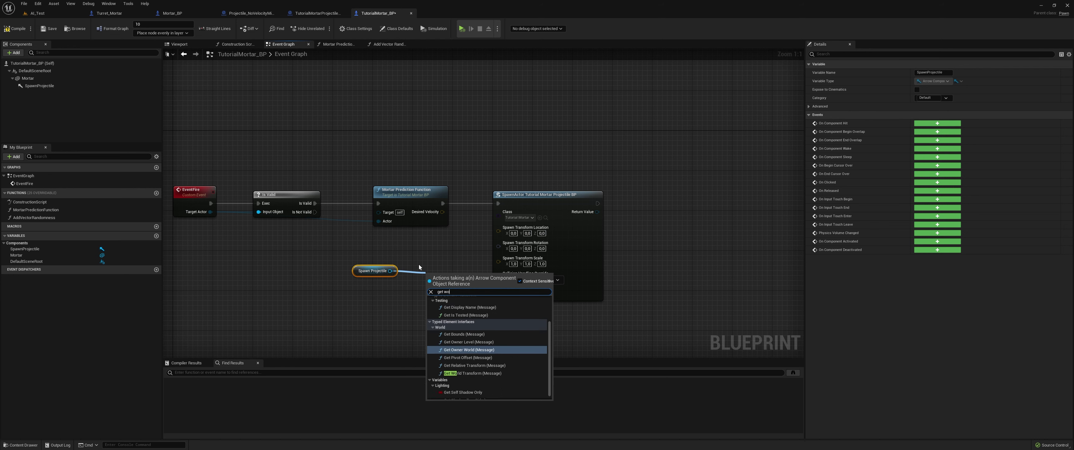
{"action": "key", "text": "Return"}
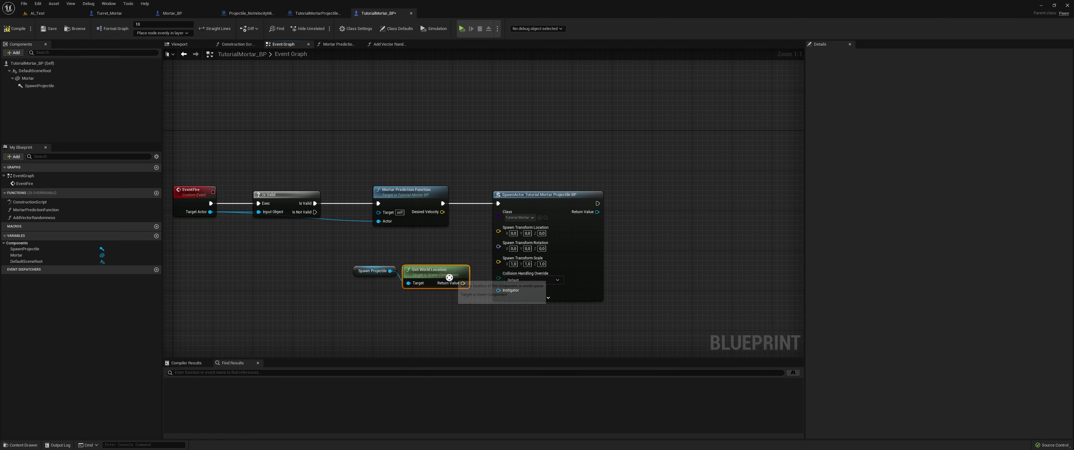
{"action": "mouse_move", "coordinate": [463, 283]}
{"action": "left_mouse_down"}
{"action": "mouse_move", "coordinate": [516, 238]}
{"action": "mouse_move", "coordinate": [502, 230]}
{"action": "left_mouse_up"}
{"action": "left_click", "coordinate": [372, 270]}
{"action": "left_click", "coordinate": [430, 270], "text": "ctrl"}
{"action": "left_click_drag", "start_coordinate": [430, 270], "coordinate": [405, 262]}
Add Set Velocity in Local Space on the spawned projectile's Projectile Movement.
{"action": "left_click", "coordinate": [429, 308]}
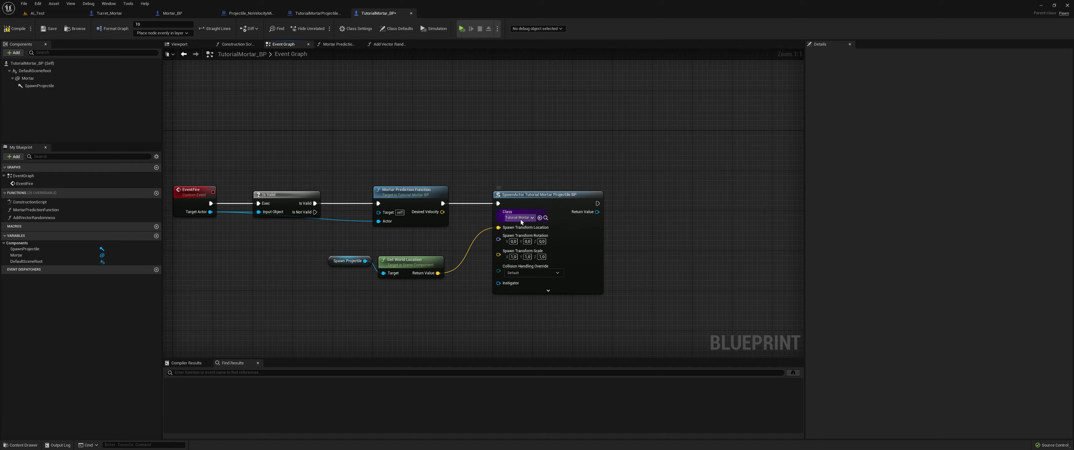
{"action": "mouse_move", "coordinate": [576, 299]}
{"action": "right_mouse_down"}
{"action": "mouse_move", "coordinate": [540, 288]}
{"action": "mouse_move", "coordinate": [454, 304]}
{"action": "right_mouse_up"}
{"action": "left_click_drag", "start_coordinate": [554, 214], "coordinate": [554, 215]}
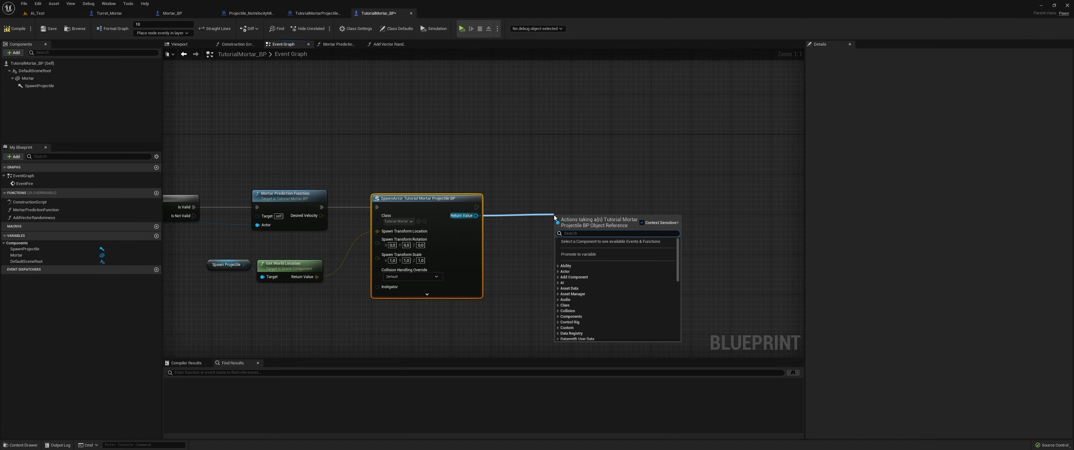
{"action": "type", "text": "setvel"}
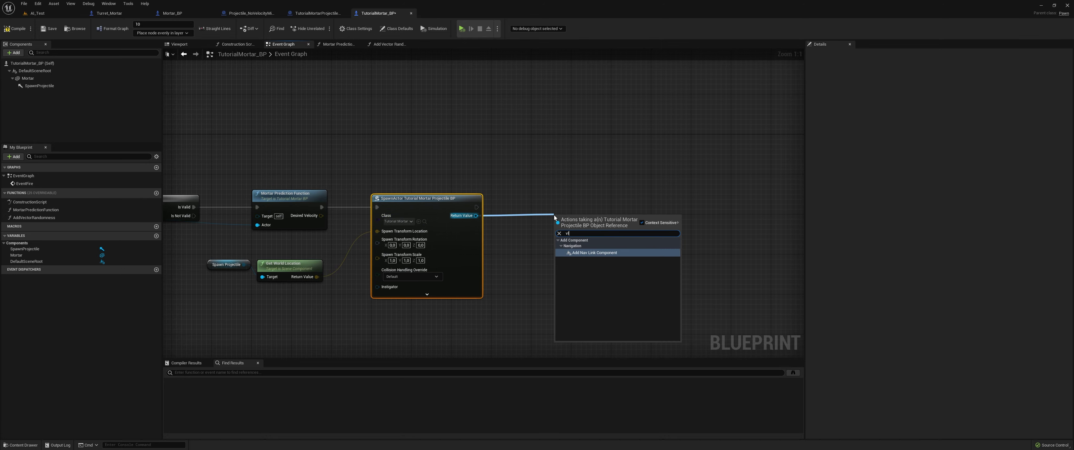
{"action": "type", "text": "ocit"}
{"action": "left_click", "coordinate": [617, 274]}
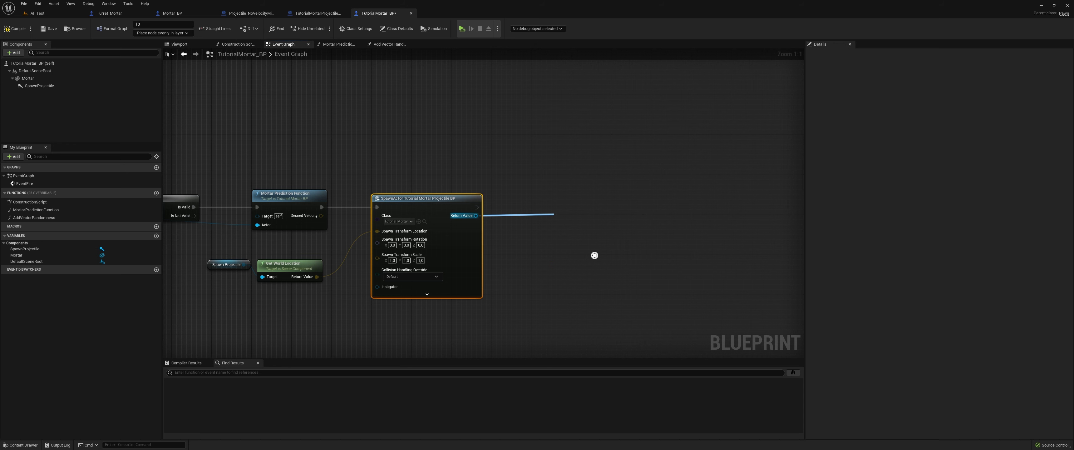
{"action": "left_click_drag", "start_coordinate": [524, 204], "coordinate": [524, 238]}
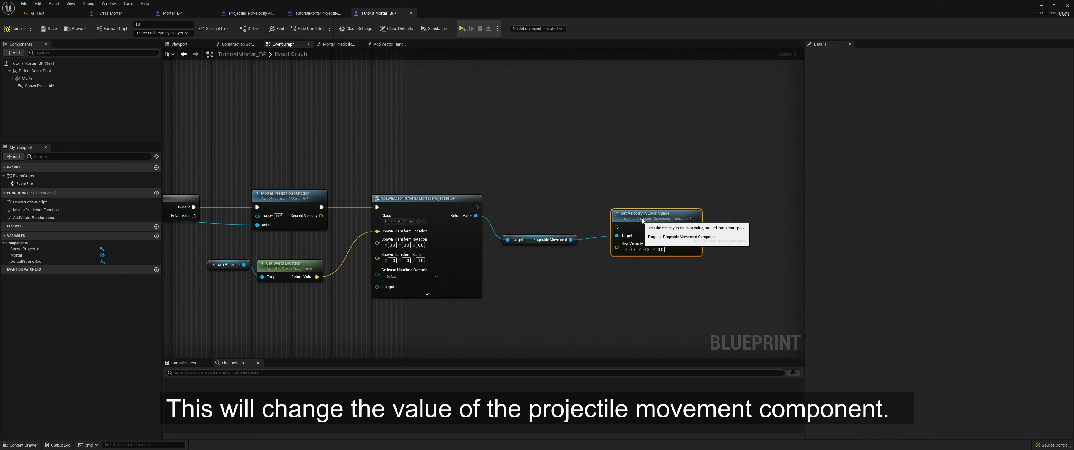
{"action": "left_click_drag", "start_coordinate": [605, 218], "coordinate": [655, 198]}
Run Set Velocity only after an Is Valid check on the spawned projectile.
{"action": "left_click_drag", "start_coordinate": [476, 216], "coordinate": [497, 211]}
{"action": "type", "text": "is valid"}
{"action": "key", "text": "Return"}
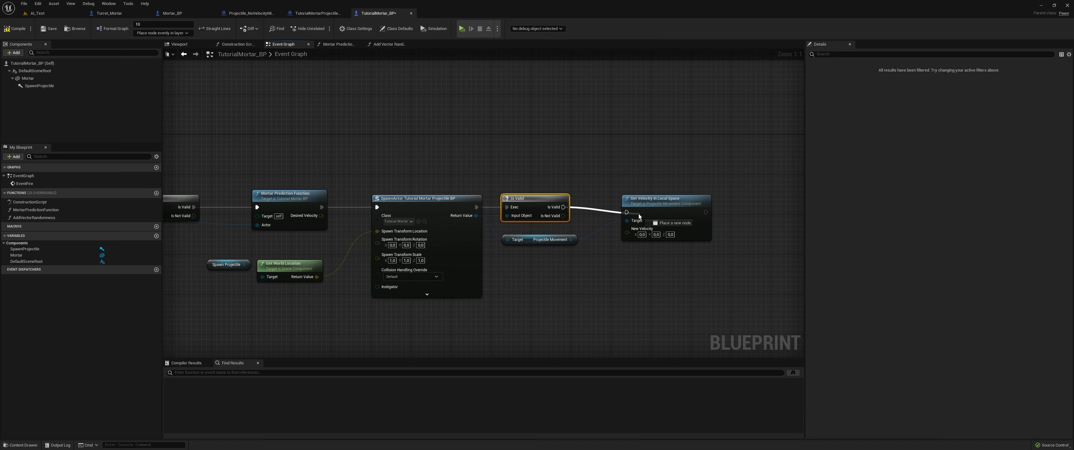
{"action": "left_click_drag", "start_coordinate": [639, 216], "coordinate": [628, 213]}
{"action": "left_click_drag", "start_coordinate": [641, 237], "coordinate": [317, 214]}
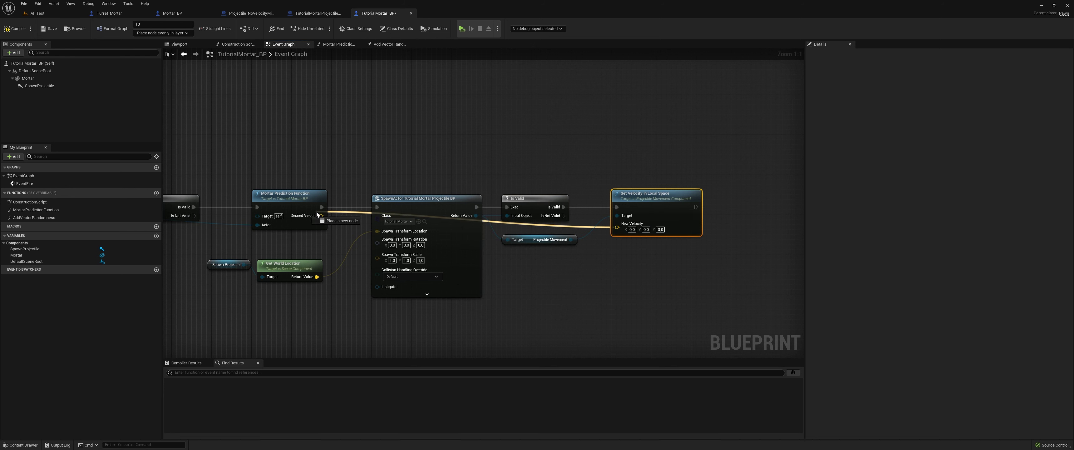
Promote Desired Velocity to a variable and wire it into New Velocity.
{"action": "right_click_drag", "start_coordinate": [568, 289], "coordinate": [776, 300]}
{"action": "left_click_drag", "start_coordinate": [493, 203], "coordinate": [447, 203]}
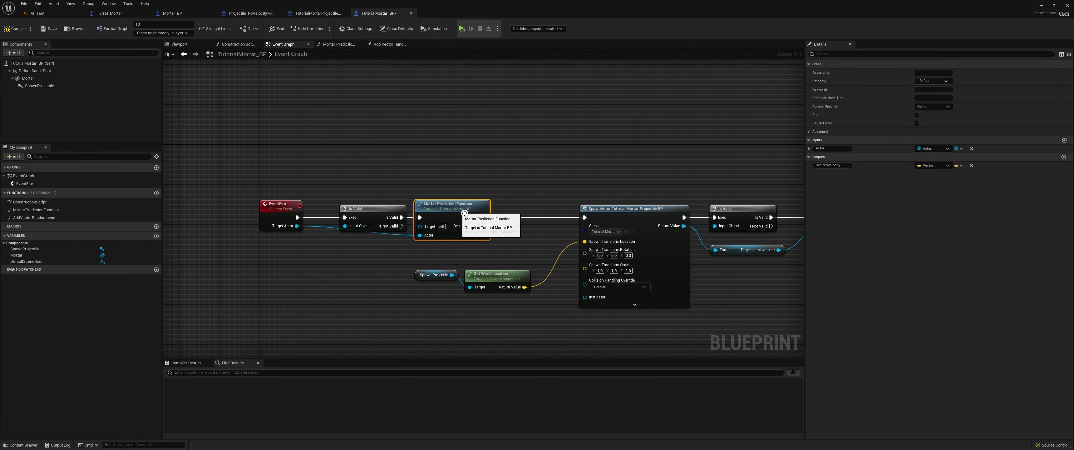
{"action": "mouse_move", "coordinate": [484, 226]}
{"action": "left_mouse_down"}
{"action": "mouse_move", "coordinate": [515, 227]}
{"action": "mouse_move", "coordinate": [514, 213]}
{"action": "mouse_move", "coordinate": [485, 220]}
{"action": "left_mouse_up"}
{"action": "left_click", "coordinate": [553, 257]}
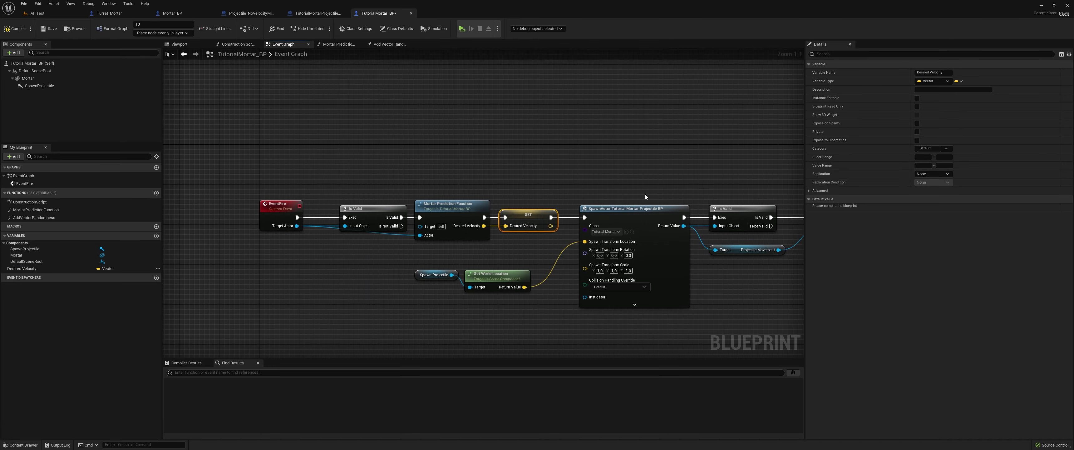
{"action": "right_click_drag", "start_coordinate": [646, 194], "coordinate": [336, 195]}
{"action": "mouse_move", "coordinate": [22, 269]}
{"action": "left_mouse_down"}
{"action": "mouse_move", "coordinate": [461, 236]}
{"action": "mouse_move", "coordinate": [442, 270]}
{"action": "left_mouse_up"}
{"action": "scroll", "coordinate": [560, 323], "scroll_direction": "down", "scroll_amount": 1}
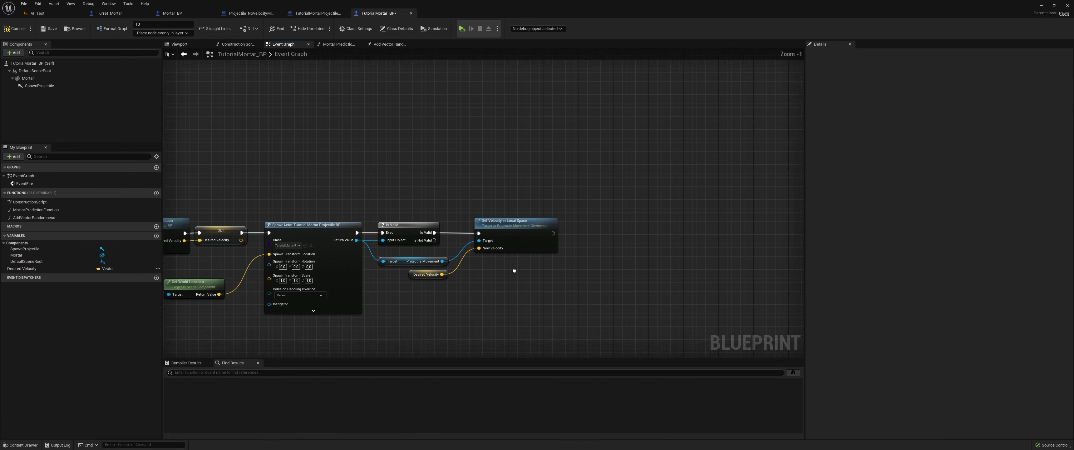
{"action": "right_click_drag", "start_coordinate": [515, 273], "coordinate": [576, 206]}
{"action": "right_click_drag", "start_coordinate": [275, 60], "coordinate": [408, 155]}
Add Event BeginPlay followed by a Cast To FirstPersonCharacter node.
{"action": "right_click", "coordinate": [408, 156]}
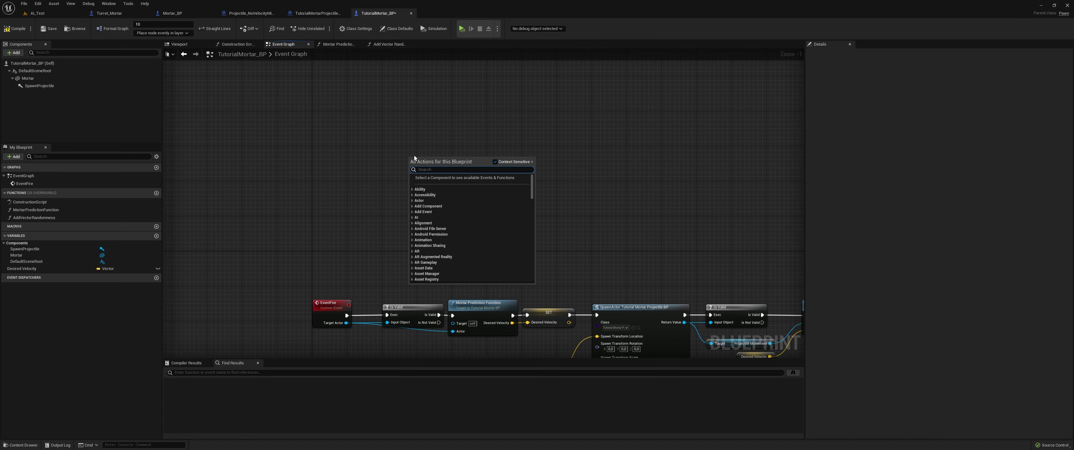
{"action": "type", "text": "event b"}
{"action": "key", "text": "Return"}
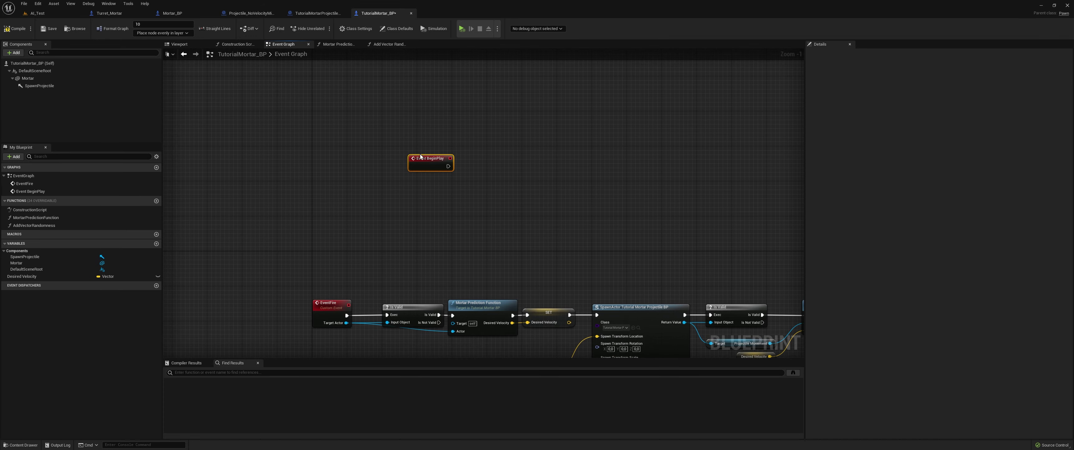
{"action": "right_click_drag", "start_coordinate": [423, 189], "coordinate": [450, 240]}
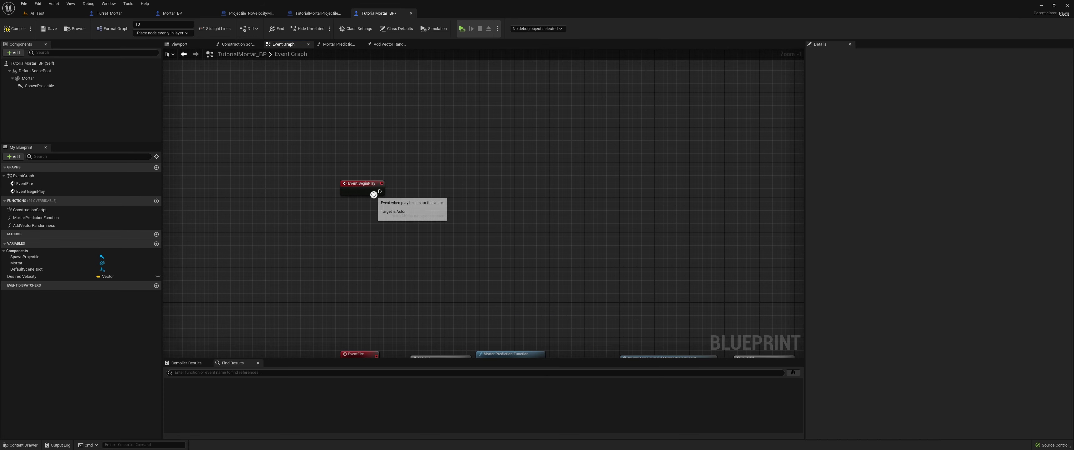
{"action": "left_click_drag", "start_coordinate": [379, 191], "coordinate": [457, 198]}
{"action": "type", "text": "cast"}
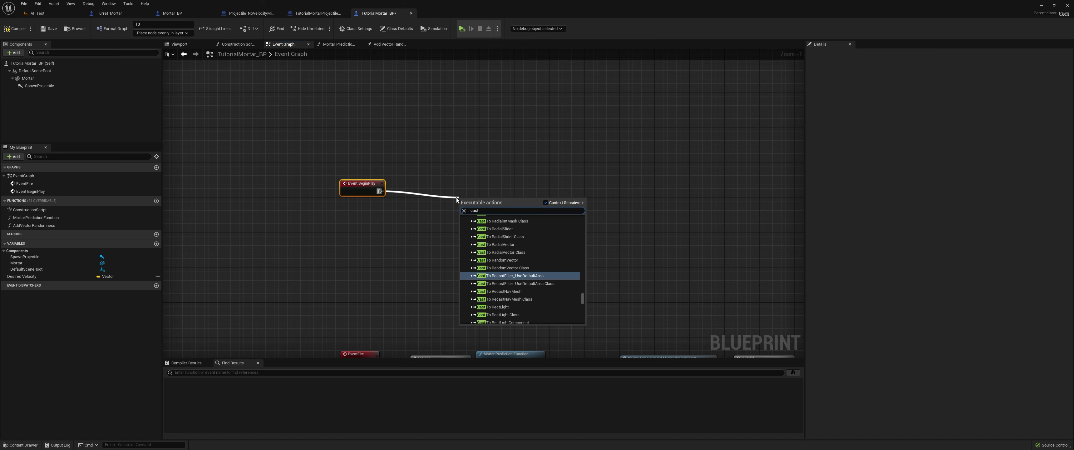
{"action": "type", "text": " to "}
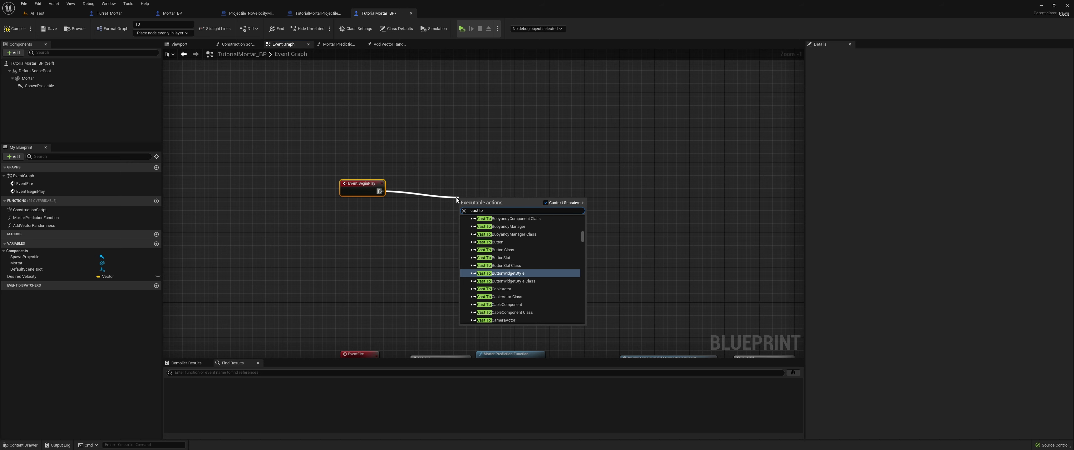
{"action": "type", "text": "first"}
{"action": "left_click", "coordinate": [497, 229]}
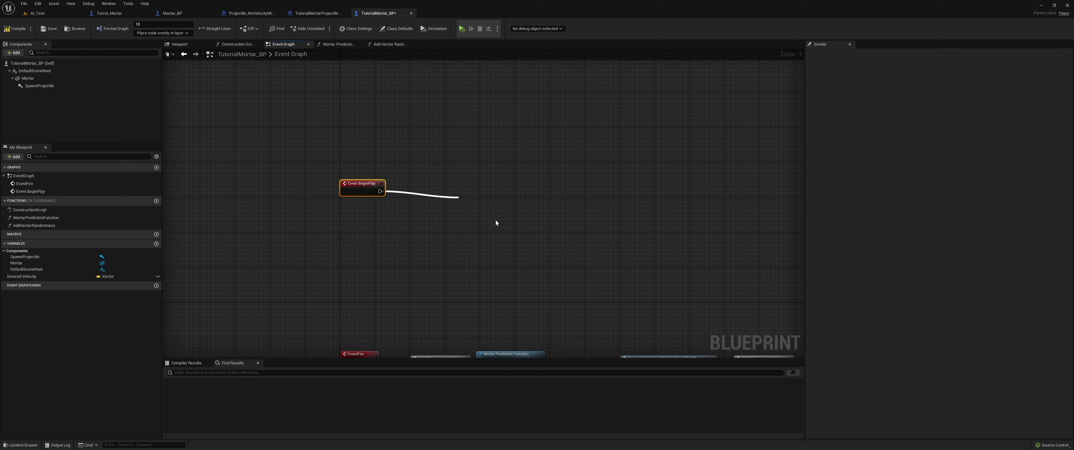
Feed Get Player Character's Return Value into the cast's Object pin.
{"action": "scroll", "coordinate": [432, 181], "scroll_direction": "up", "scroll_amount": 1}
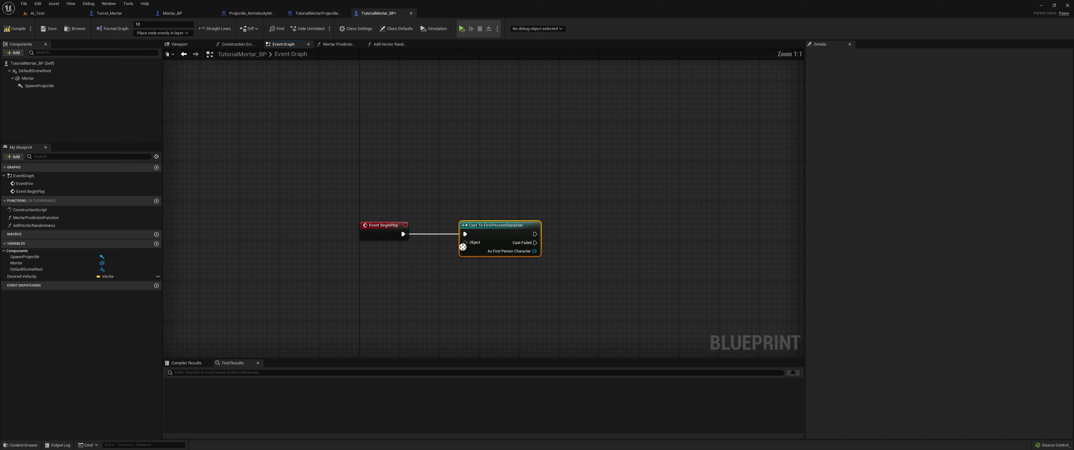
{"action": "left_click_drag", "start_coordinate": [410, 253], "coordinate": [411, 254]}
{"action": "type", "text": "get player"}
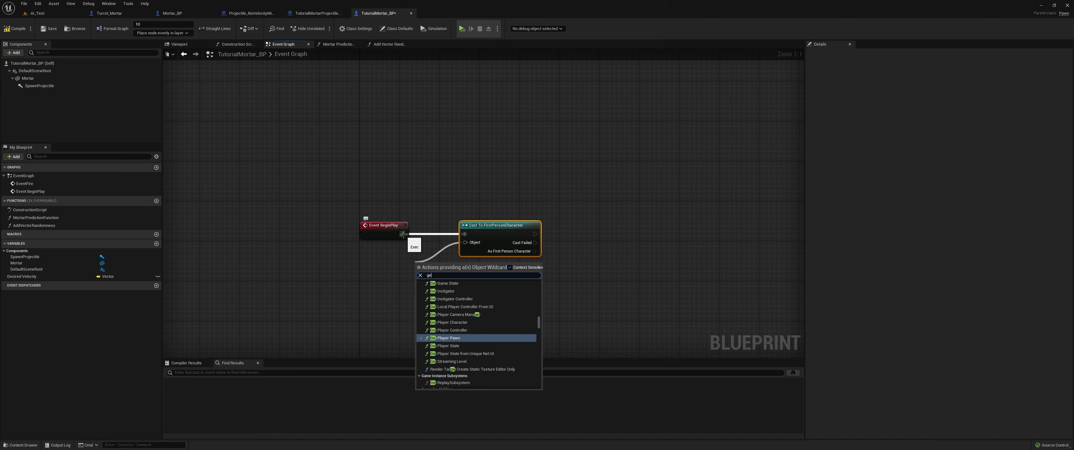
{"action": "left_click", "coordinate": [461, 309]}
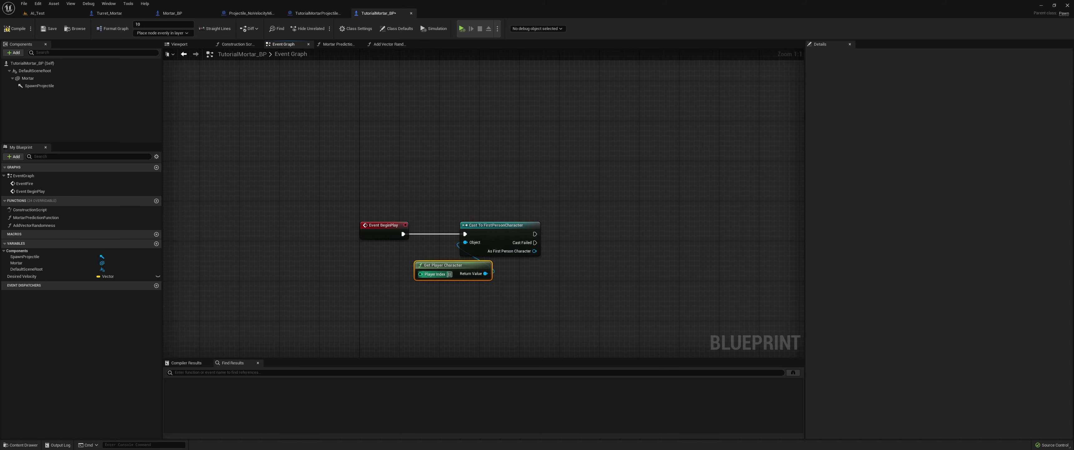
Search for 'Fire' from the cast's As First Person Character output.
{"action": "right_click_drag", "start_coordinate": [630, 261], "coordinate": [568, 256]}
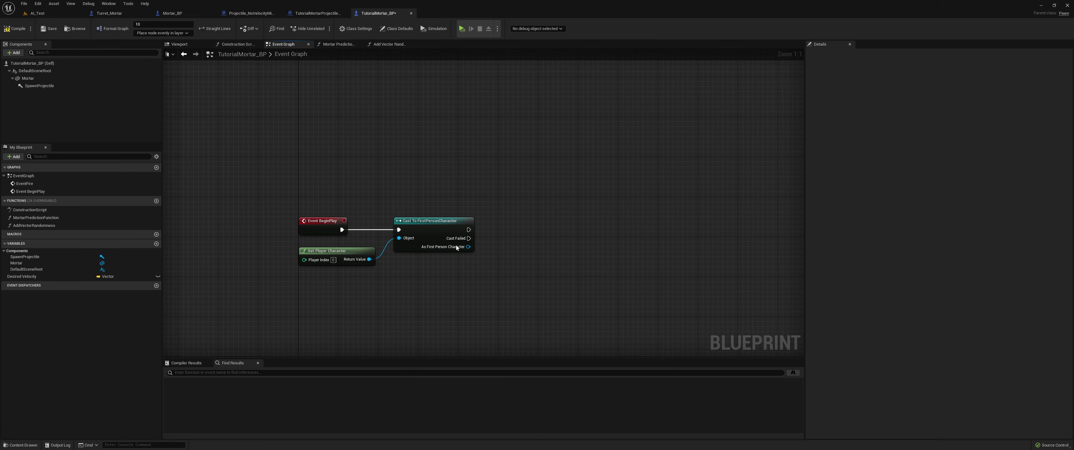
{"action": "left_click_drag", "start_coordinate": [462, 247], "coordinate": [466, 246]}
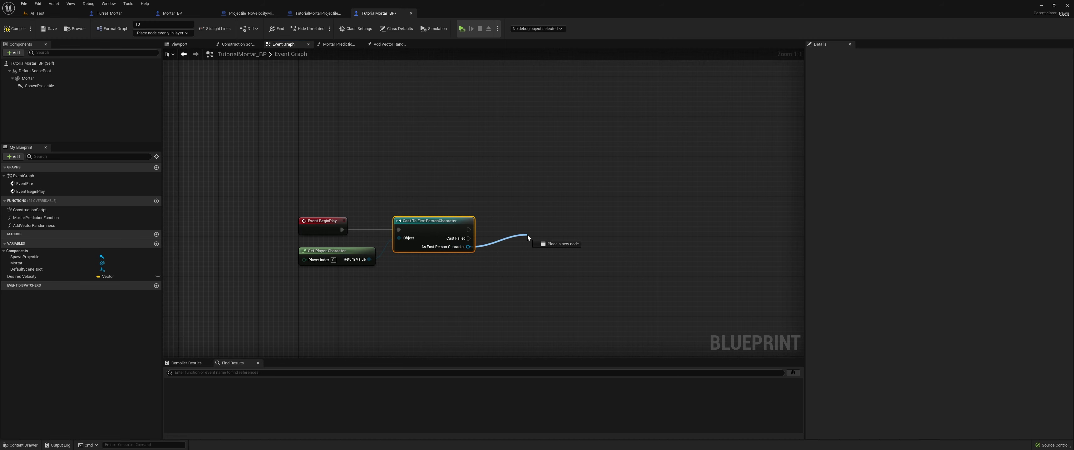
{"action": "left_click_drag", "start_coordinate": [527, 237], "coordinate": [528, 237]}
{"action": "type", "text": "Fire"}
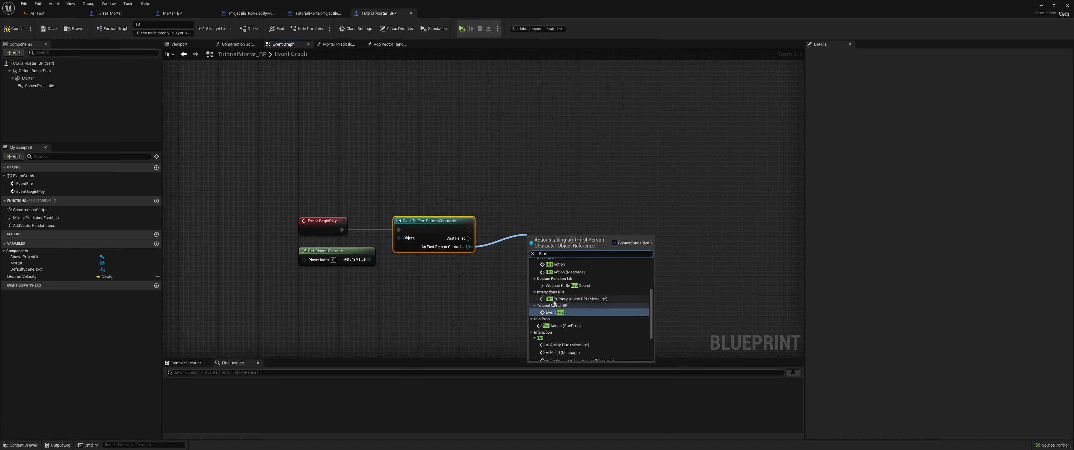
Call Event Fire after the successful cast, passing the cast character as Target Actor.
{"action": "left_click", "coordinate": [555, 310]}
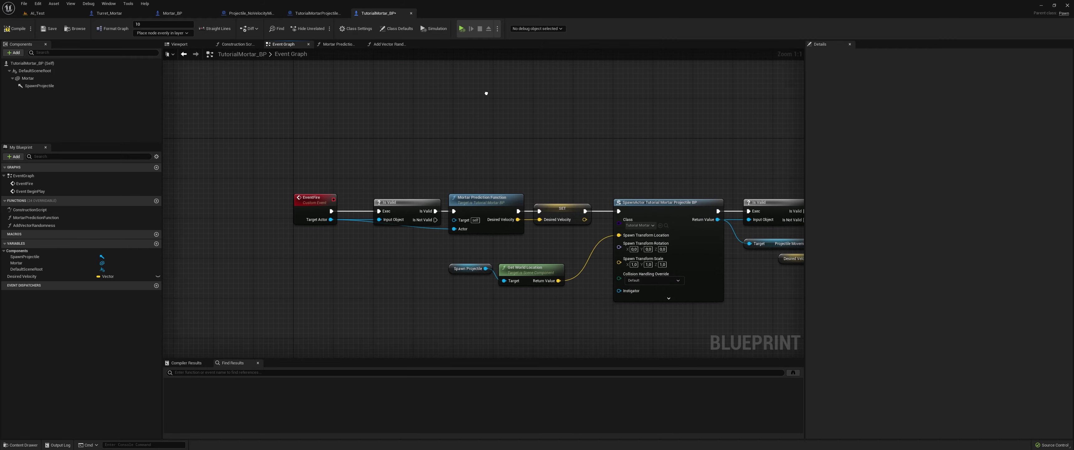
{"action": "key", "text": "alt+Left"}
{"action": "right_click_drag", "start_coordinate": [418, 235], "coordinate": [449, 175]}
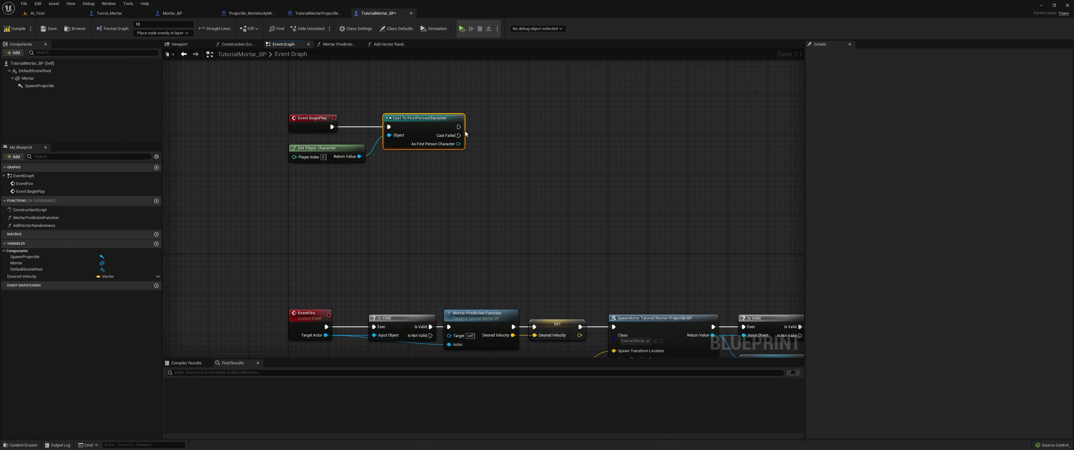
{"action": "left_click_drag", "start_coordinate": [532, 124], "coordinate": [533, 125]}
{"action": "type", "text": "fire"}
{"action": "key", "text": "Return"}
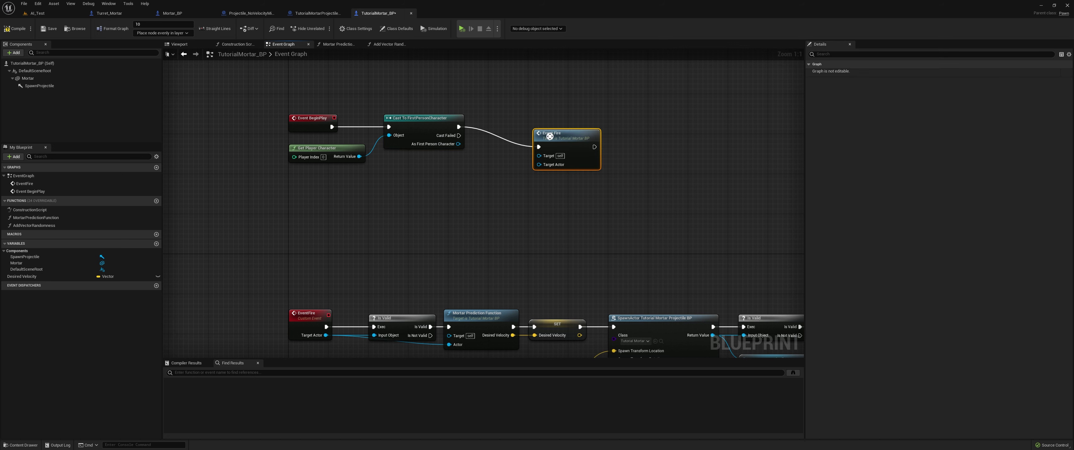
{"action": "mouse_move", "coordinate": [459, 144]}
{"action": "left_mouse_down"}
{"action": "mouse_move", "coordinate": [509, 144]}
{"action": "mouse_move", "coordinate": [508, 120]}
{"action": "mouse_move", "coordinate": [486, 199]}
{"action": "left_mouse_up"}
Add a 2-second Delay node on the Cast Failed output.
{"action": "type", "text": "delay"}
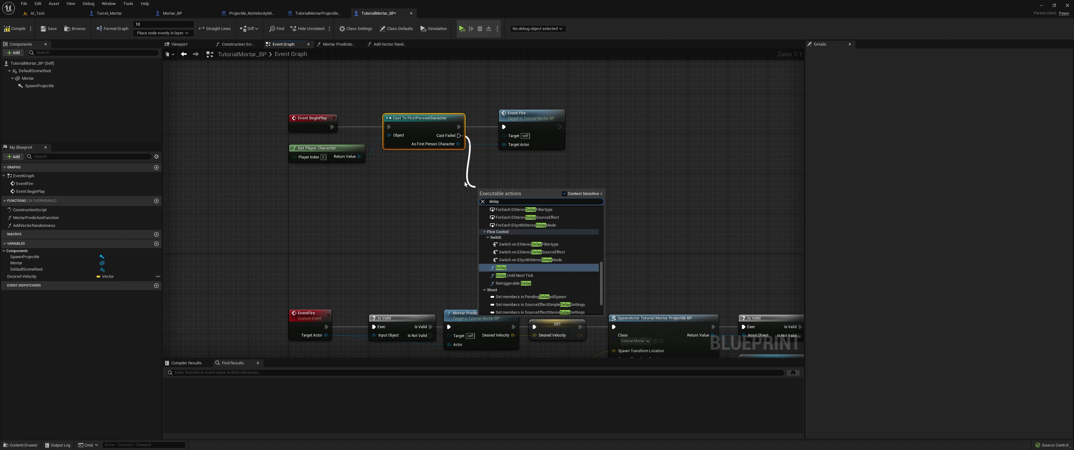
{"action": "key", "text": "Return"}
{"action": "type", "text": "2"}
{"action": "key", "text": "Return"}
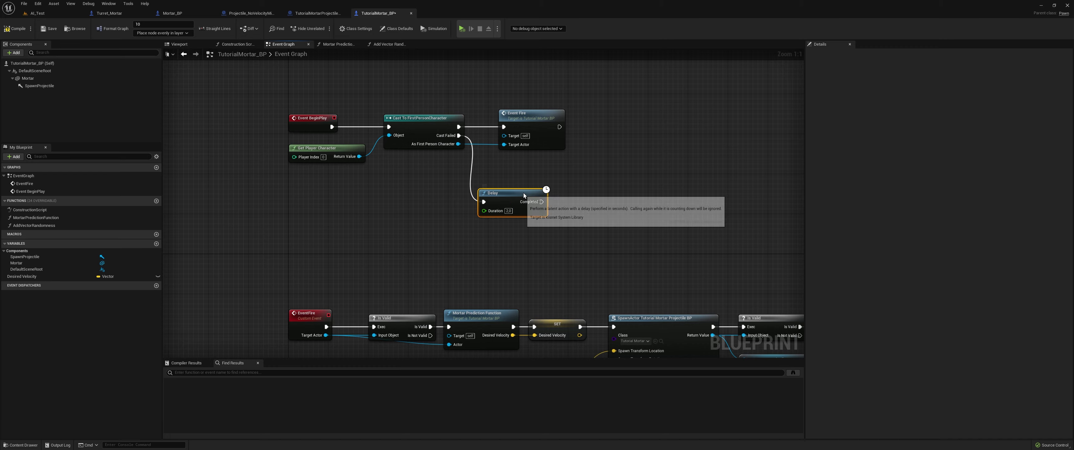
{"action": "left_click_drag", "start_coordinate": [515, 192], "coordinate": [538, 168]}
Create a Refire custom event above BeginPlay and call Refire when the failure Delay completes.
{"action": "right_click_drag", "start_coordinate": [562, 191], "coordinate": [568, 208]}
{"action": "right_click_drag", "start_coordinate": [314, 52], "coordinate": [336, 121]}
{"action": "right_click", "coordinate": [336, 121]}
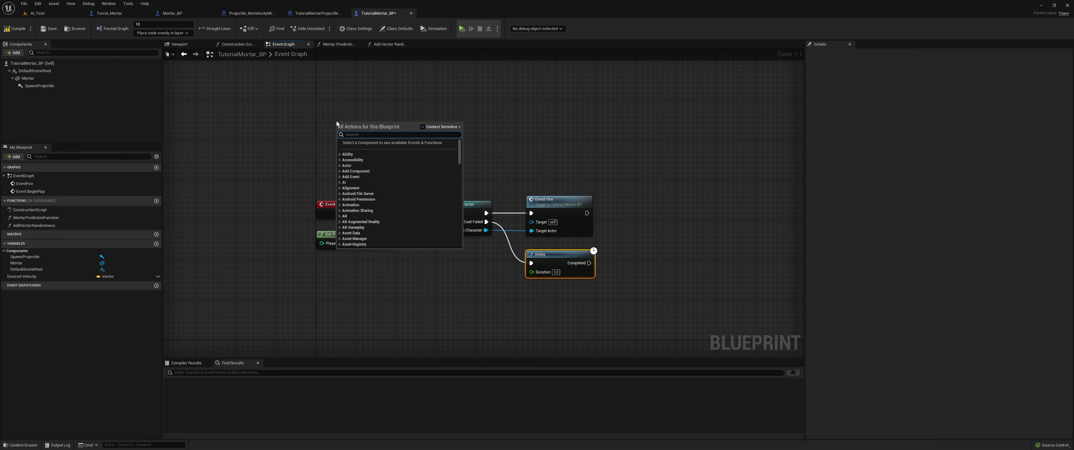
{"action": "type", "text": "custom event"}
{"action": "key", "text": "Return"}
{"action": "type", "text": "Refire"}
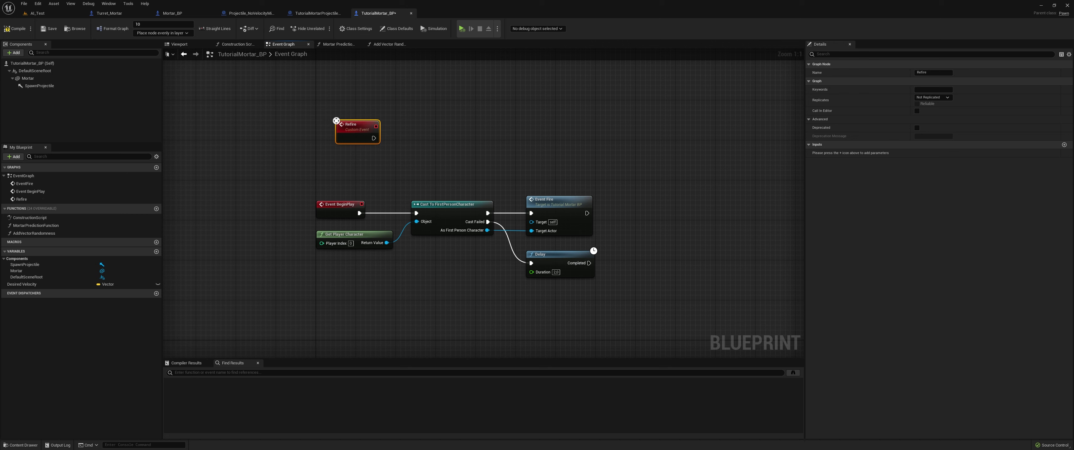
{"action": "left_click_drag", "start_coordinate": [372, 136], "coordinate": [357, 185]}
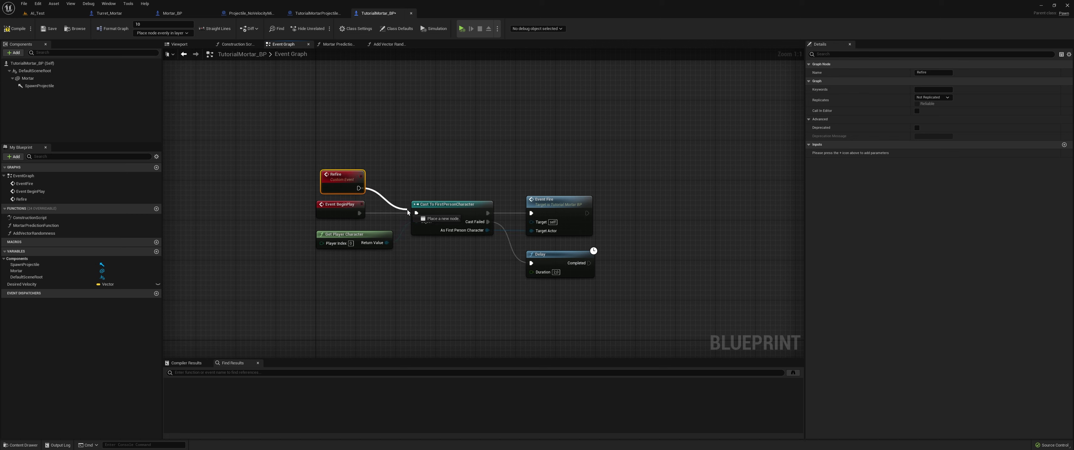
{"action": "left_click_drag", "start_coordinate": [589, 263], "coordinate": [653, 260]}
{"action": "type", "text": "refire"}
{"action": "key", "text": "Return"}
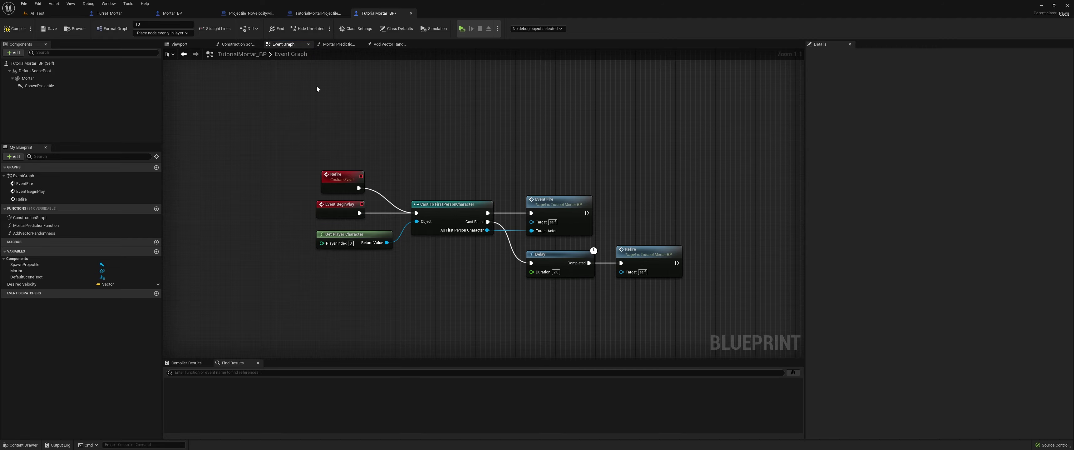
Add a 2.0 Delay after Set Velocity that calls Refire, then save TutorialMortar_BP.
{"action": "right_click_drag", "start_coordinate": [618, 193], "coordinate": [400, 186]}
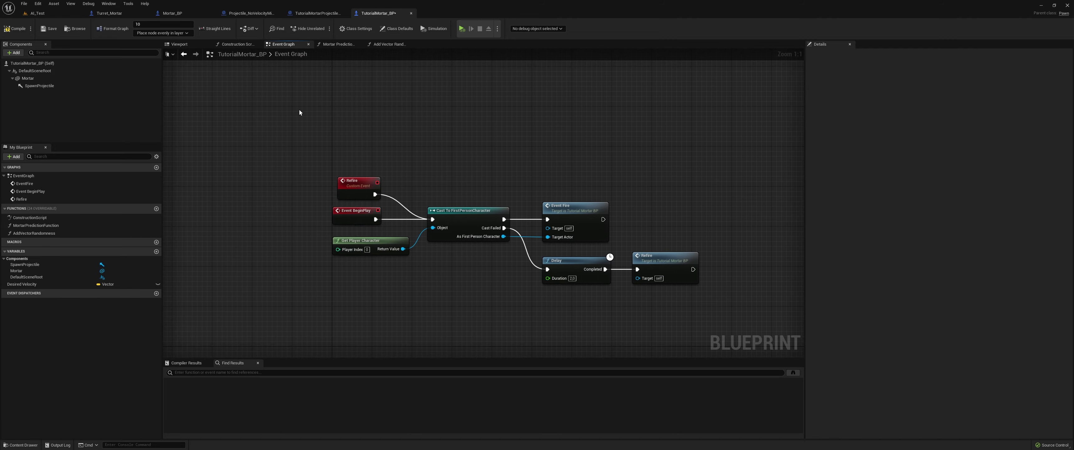
{"action": "right_click_drag", "start_coordinate": [607, 233], "coordinate": [506, 238]}
{"action": "left_click_drag", "start_coordinate": [500, 216], "coordinate": [632, 217]}
{"action": "type", "text": "delay"}
{"action": "key", "text": "Return"}
{"action": "type", "text": "Ref"}
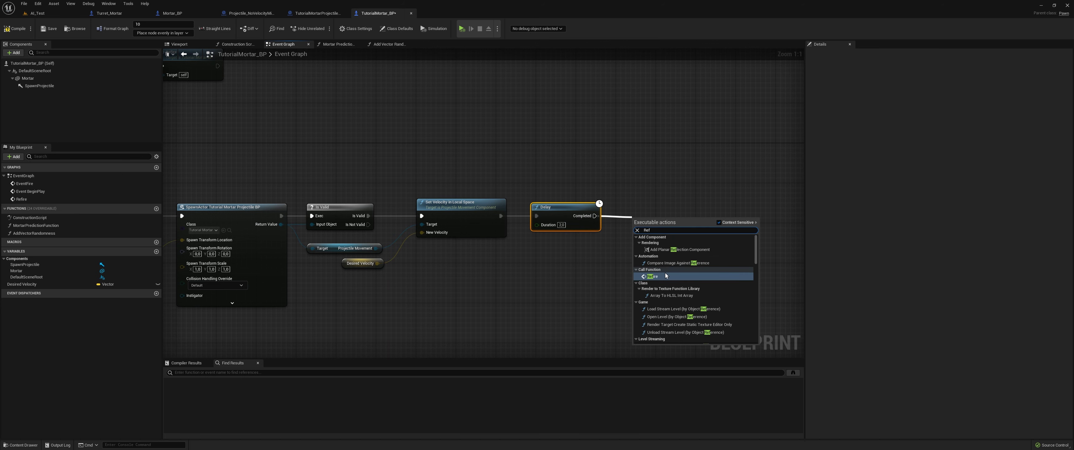
{"action": "left_click", "coordinate": [659, 271]}
{"action": "left_click", "coordinate": [48, 28]}
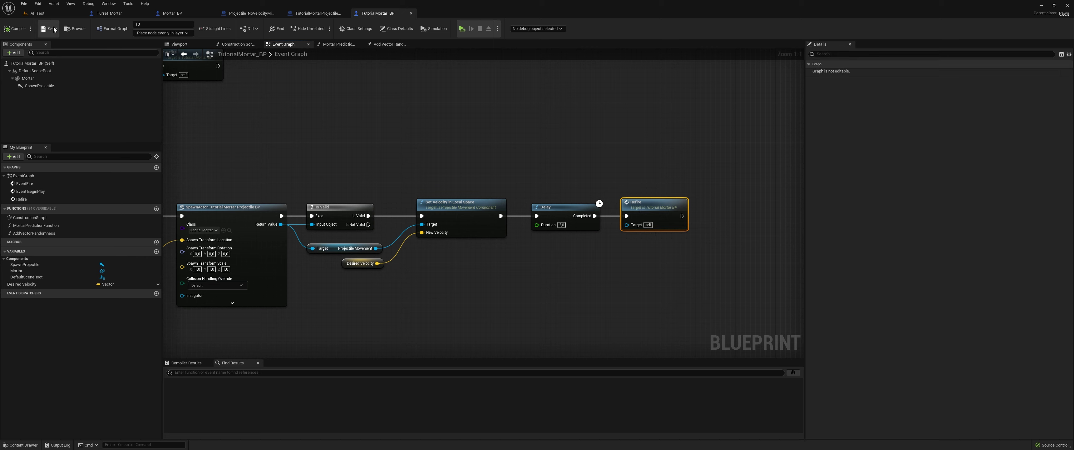
In the AI_Test level, delete Turret_Mortar and place a TutorialMortar_BP in its spot.
{"action": "left_click", "coordinate": [38, 13]}
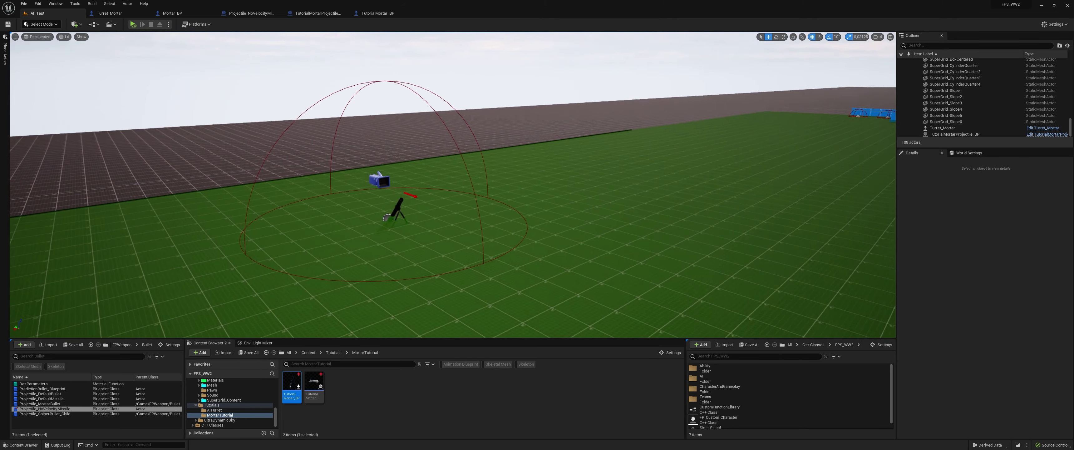
{"action": "left_click", "coordinate": [538, 171]}
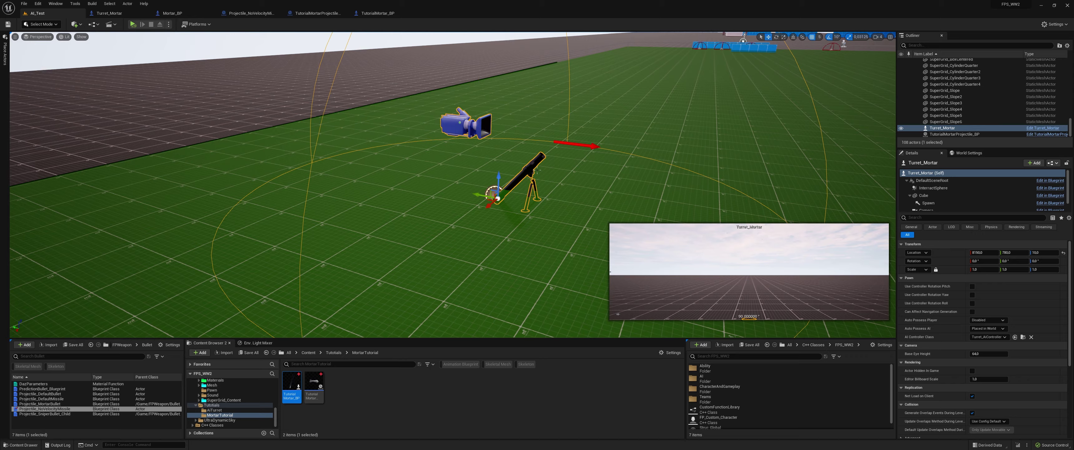
{"action": "key", "text": "Delete"}
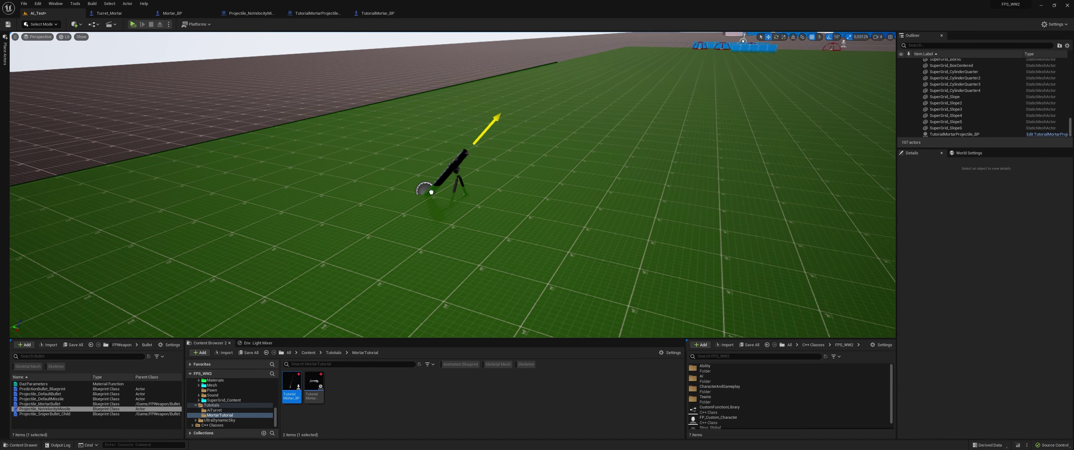
{"action": "left_click_drag", "start_coordinate": [304, 387], "coordinate": [480, 173]}
Play-test as Standalone Game with the MP40, walking forward to check the mortar's aim.
{"action": "left_click", "coordinate": [169, 23]}
{"action": "left_click", "coordinate": [192, 54]}
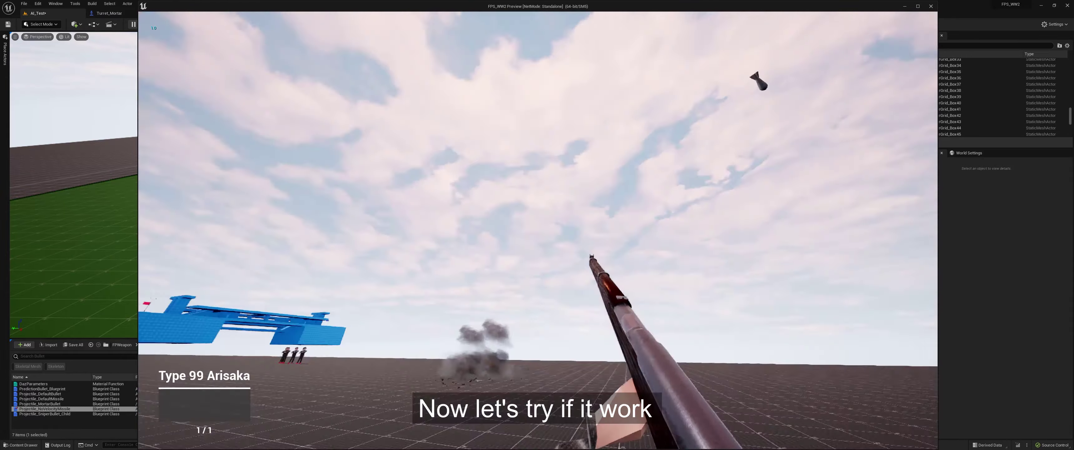
{"action": "key", "text": "2"}
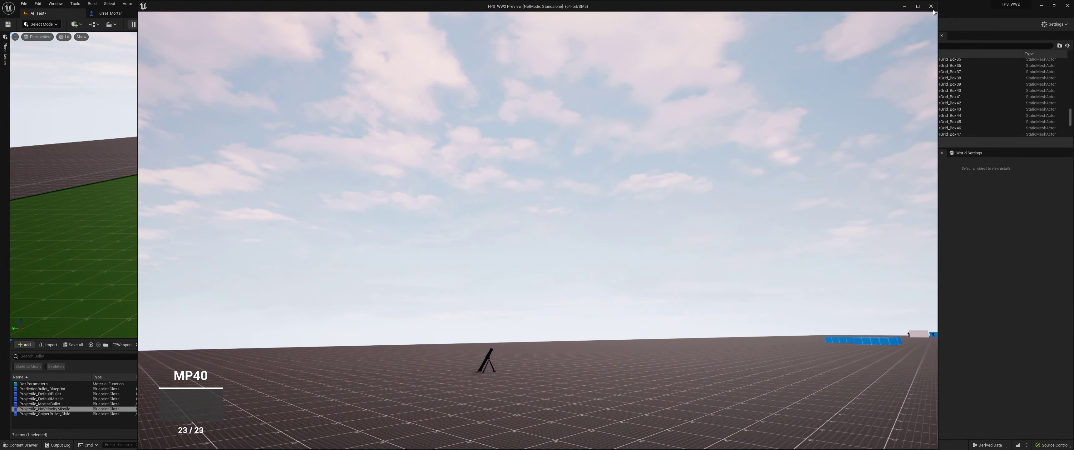
{"action": "key", "text": "Escape"}
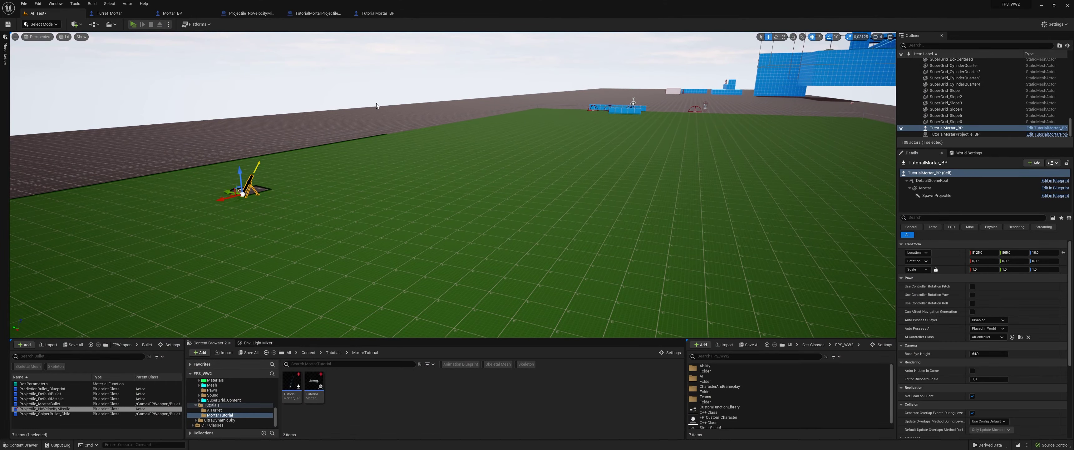
{"action": "key", "text": "alt+p"}
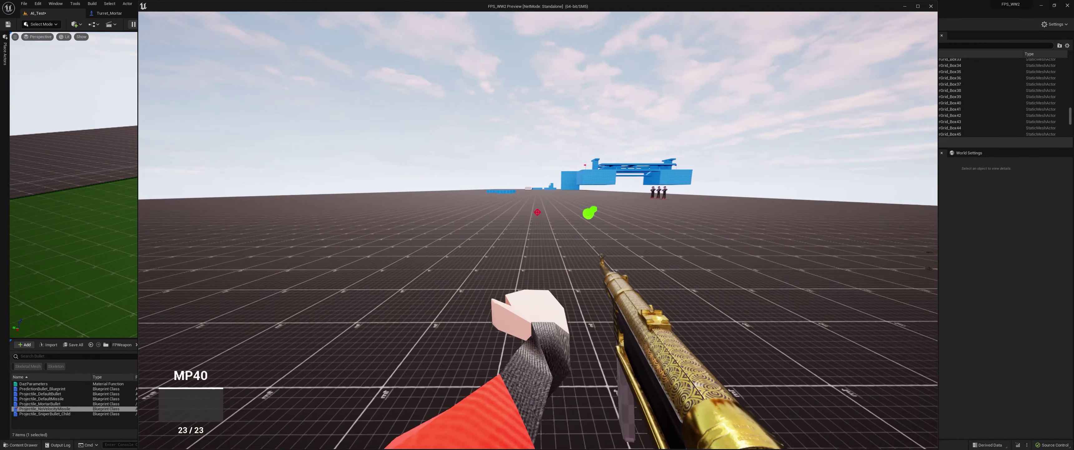
{"action": "key", "text": "w"}
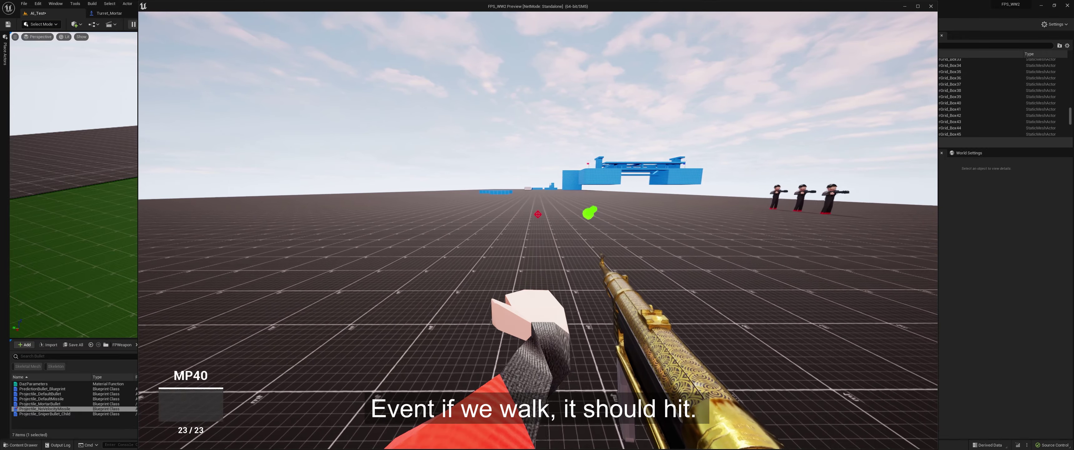
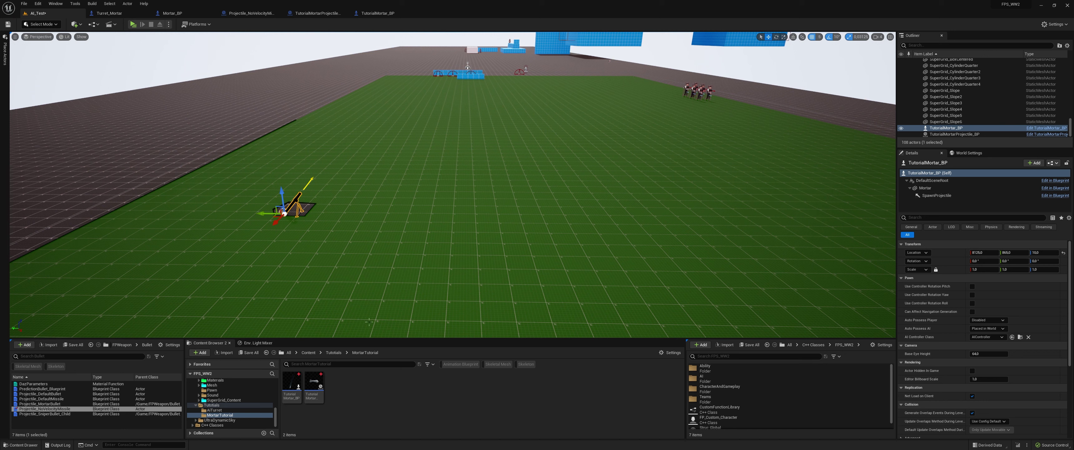
Find the Turret_Mortar blueprint with the quick asset search and open it.
{"action": "key", "text": "ctrl+p"}
{"action": "type", "text": "morat"}
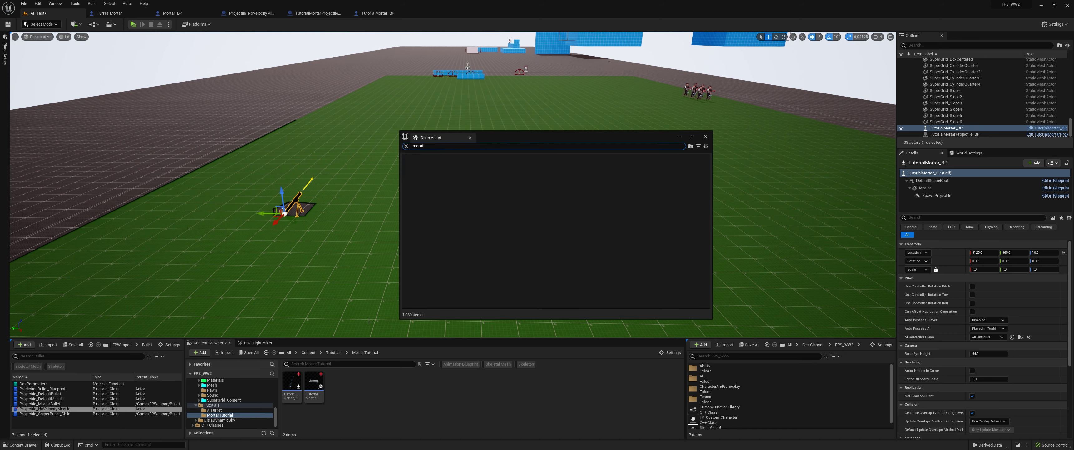
{"action": "type", "text": "Turret"}
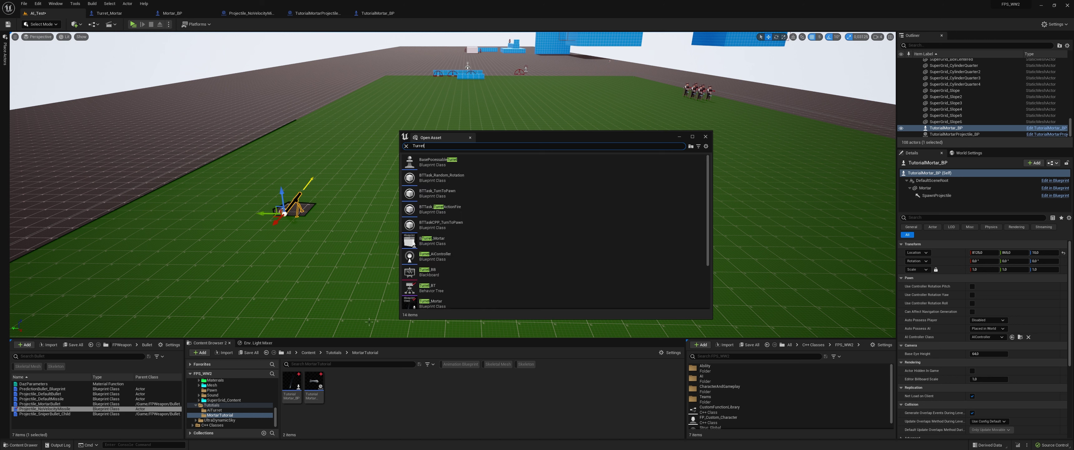
{"action": "type", "text": "Mur"}
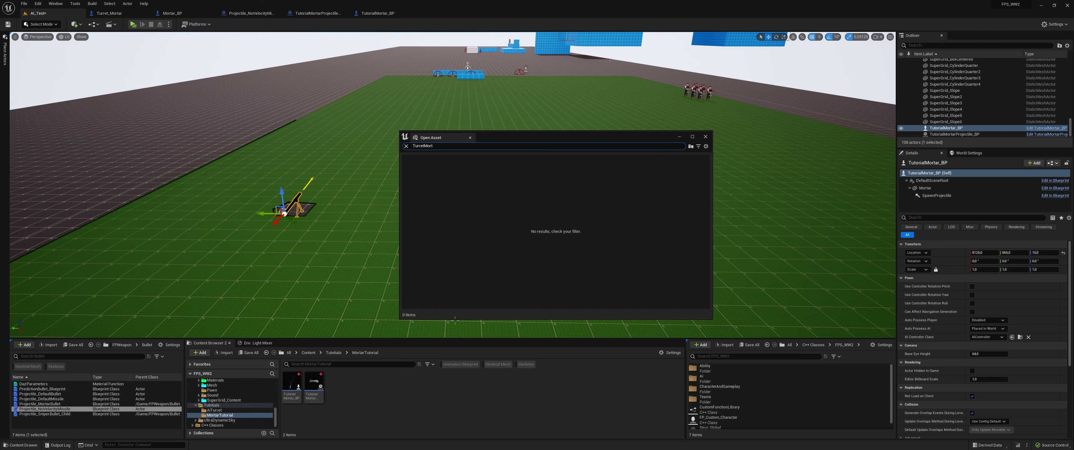
{"action": "key", "text": "BackSpace"}
{"action": "key", "text": "BackSpace"}
{"action": "key", "text": "BackSpace"}
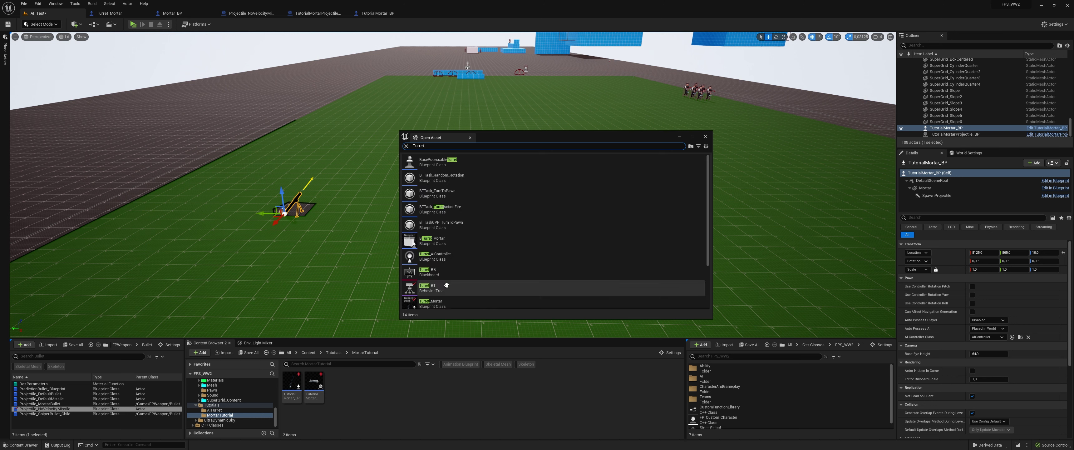
{"action": "scroll", "coordinate": [446, 284], "scroll_direction": "down", "scroll_amount": 3}
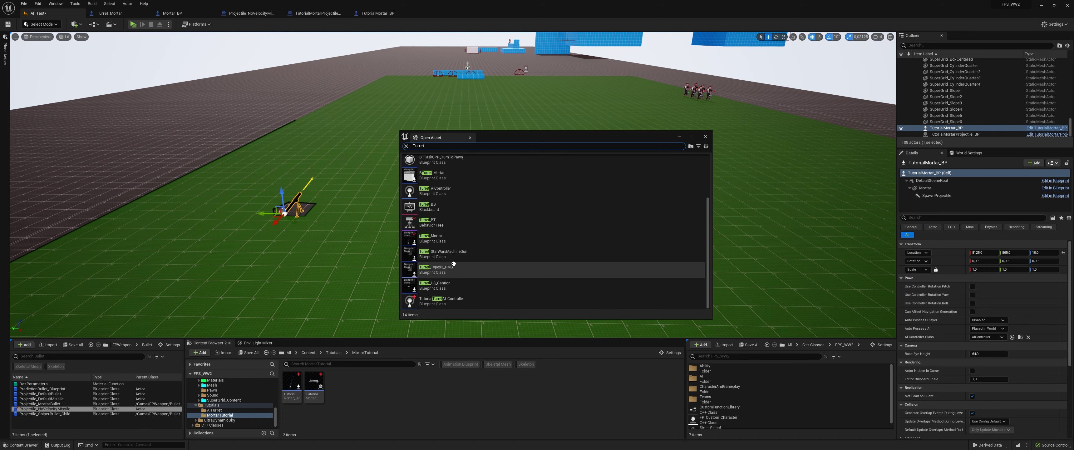
{"action": "double_click", "coordinate": [446, 239]}
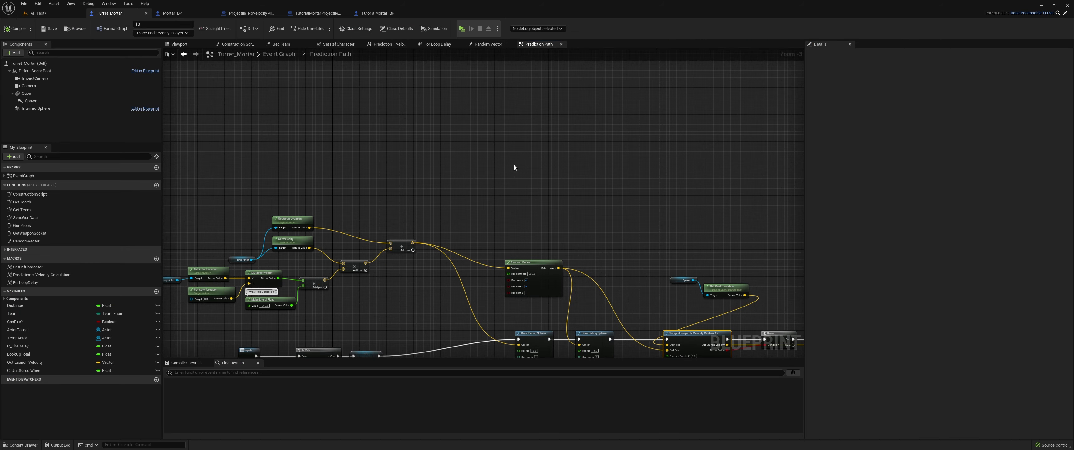
Review Turret_Mortar's Class Settings and Class Defaults, then return to the AI_Test level.
{"action": "right_click_drag", "start_coordinate": [514, 164], "coordinate": [488, 182]}
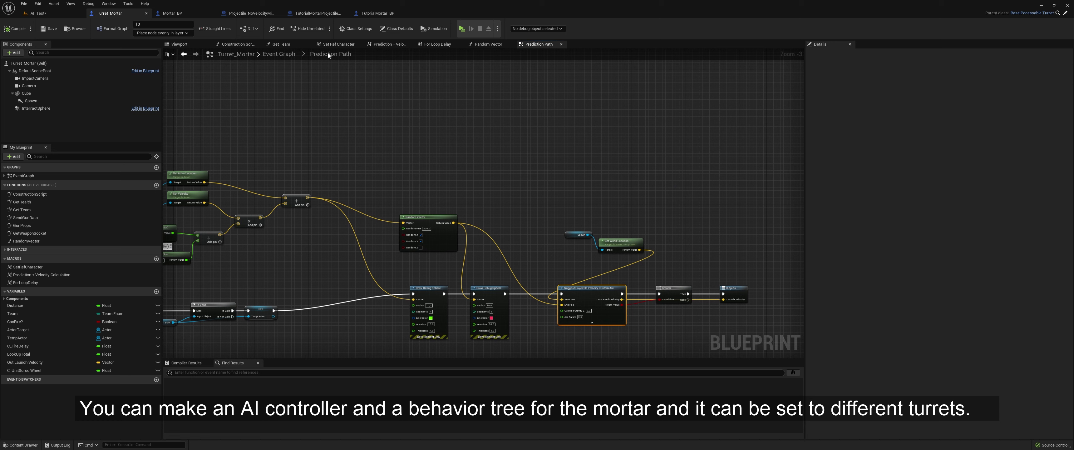
{"action": "left_click", "coordinate": [355, 29]}
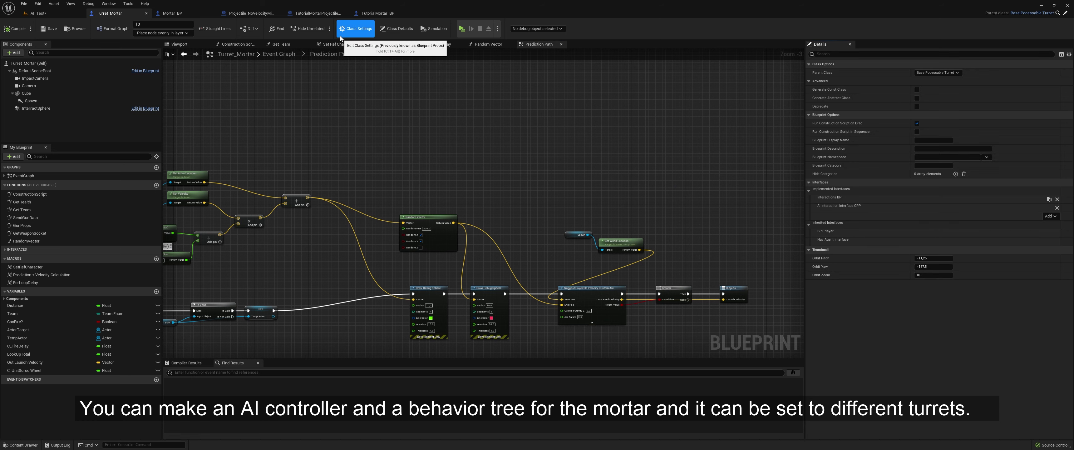
{"action": "left_click", "coordinate": [397, 29]}
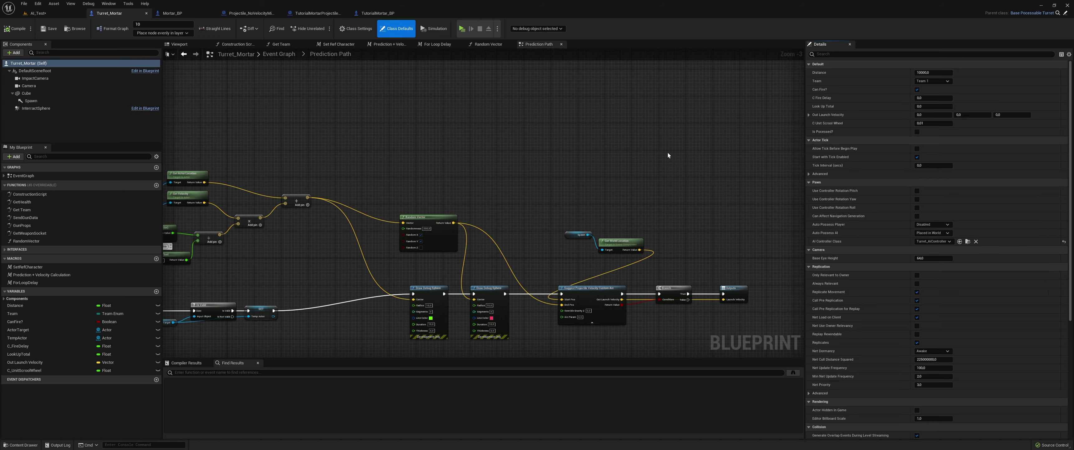
{"action": "left_click", "coordinate": [966, 242]}
Open Turret_AiController and inspect the perception nodes in its Event Graph.
{"action": "double_click", "coordinate": [401, 387]}
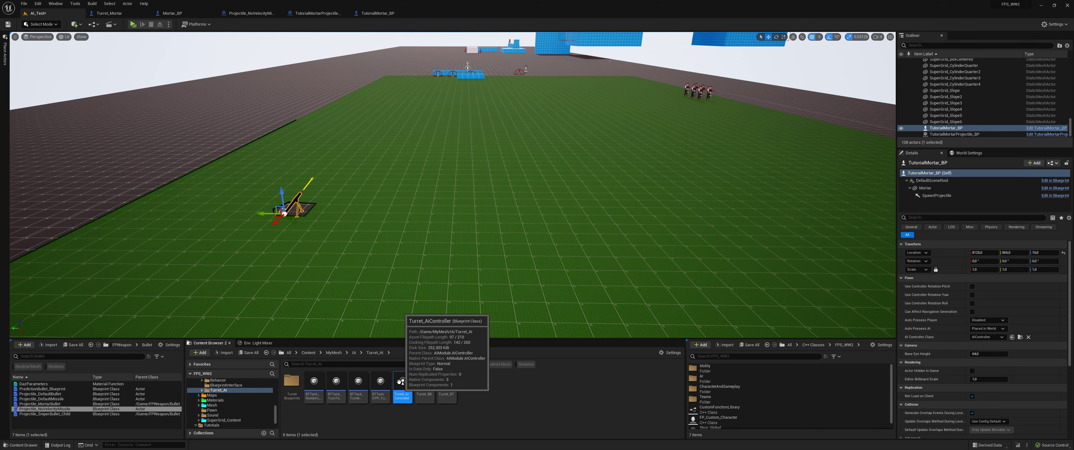
{"action": "scroll", "coordinate": [397, 168], "scroll_direction": "up", "scroll_amount": 3}
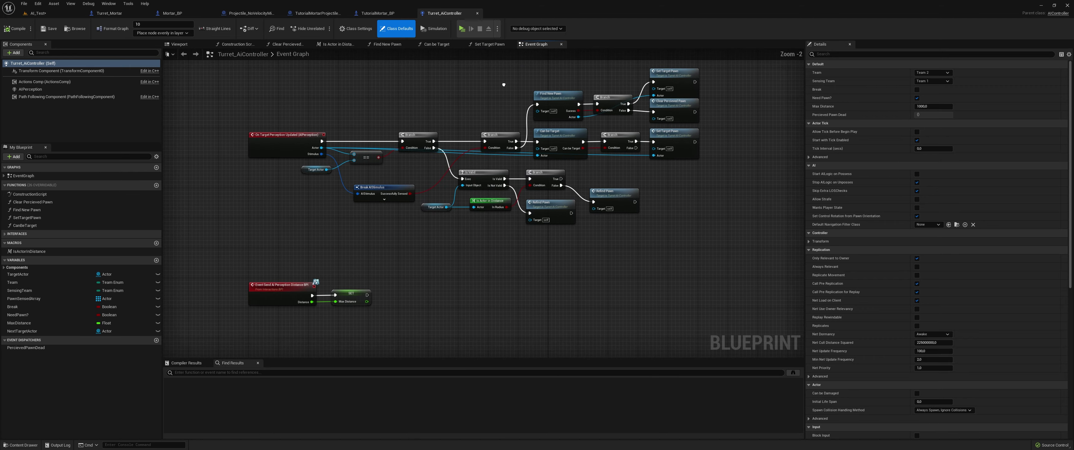
{"action": "mouse_move", "coordinate": [450, 310]}
{"action": "right_mouse_down"}
{"action": "mouse_move", "coordinate": [470, 182]}
{"action": "mouse_move", "coordinate": [268, 199]}
{"action": "right_mouse_up"}
{"action": "right_click_drag", "start_coordinate": [390, 165], "coordinate": [365, 128]}
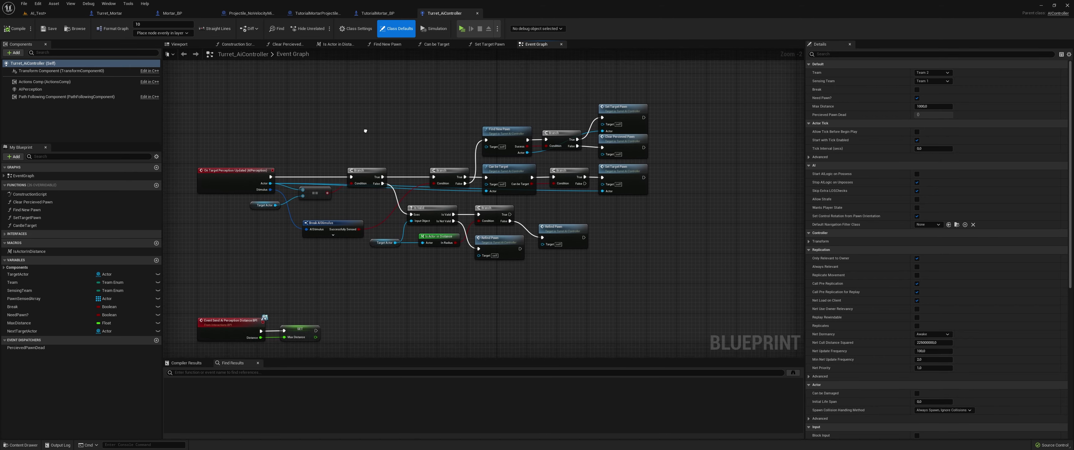
Inspect the Find New Pawn function and Is Actor in Distance macro, then return to AI_Test.
{"action": "double_click", "coordinate": [501, 126]}
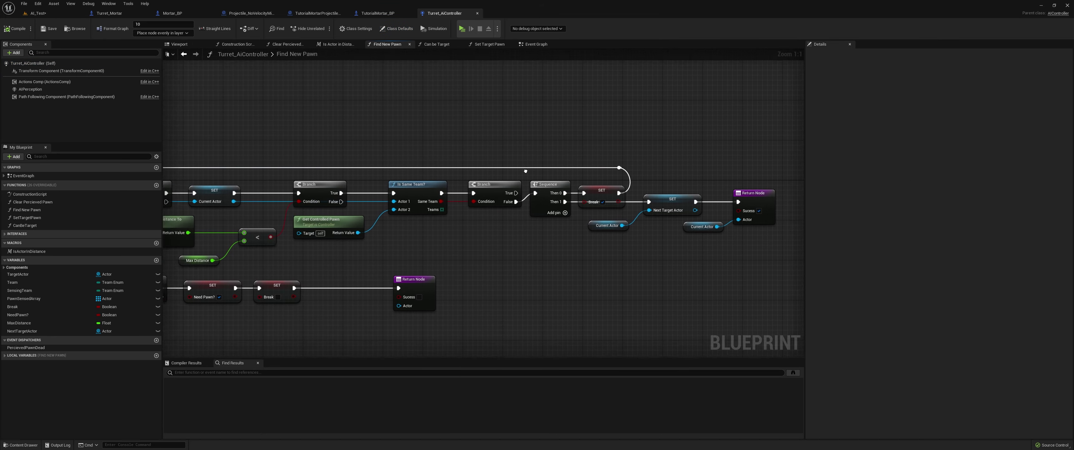
{"action": "right_click_drag", "start_coordinate": [722, 178], "coordinate": [681, 178]}
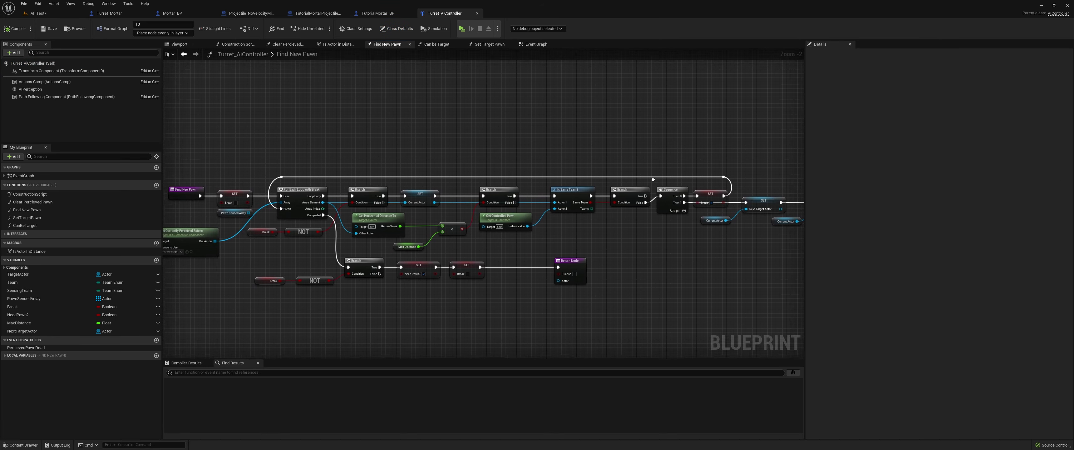
{"action": "left_click", "coordinate": [333, 47]}
{"action": "key", "text": "alt+Left"}
{"action": "left_click", "coordinate": [342, 46]}
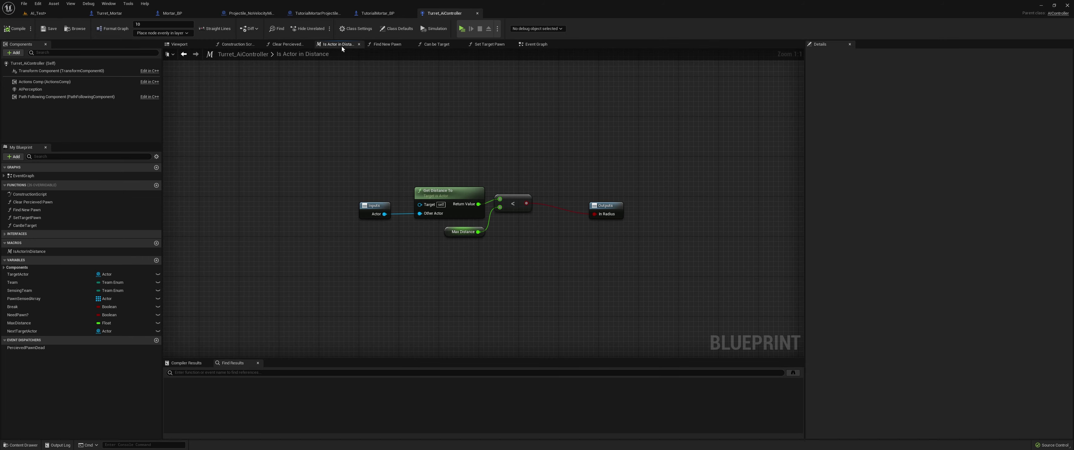
{"action": "left_click", "coordinate": [393, 45]}
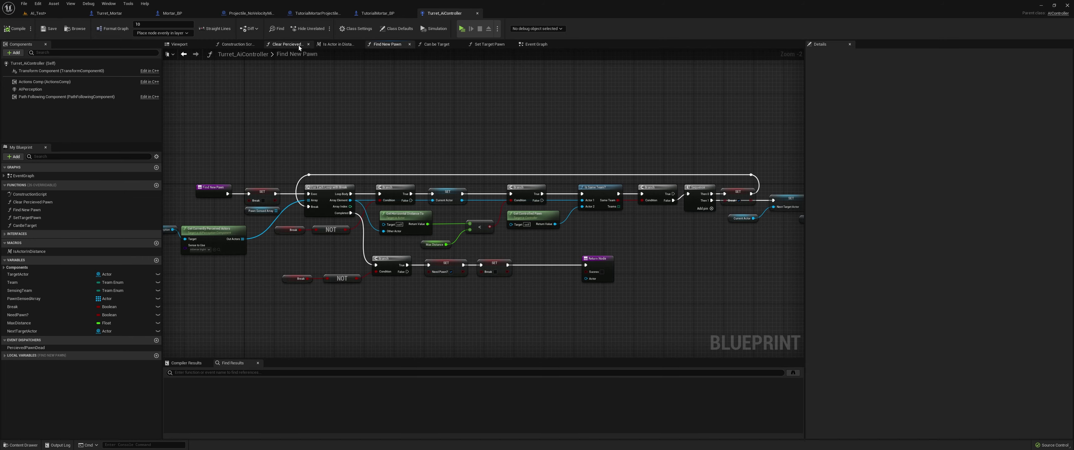
{"action": "left_click", "coordinate": [533, 47]}
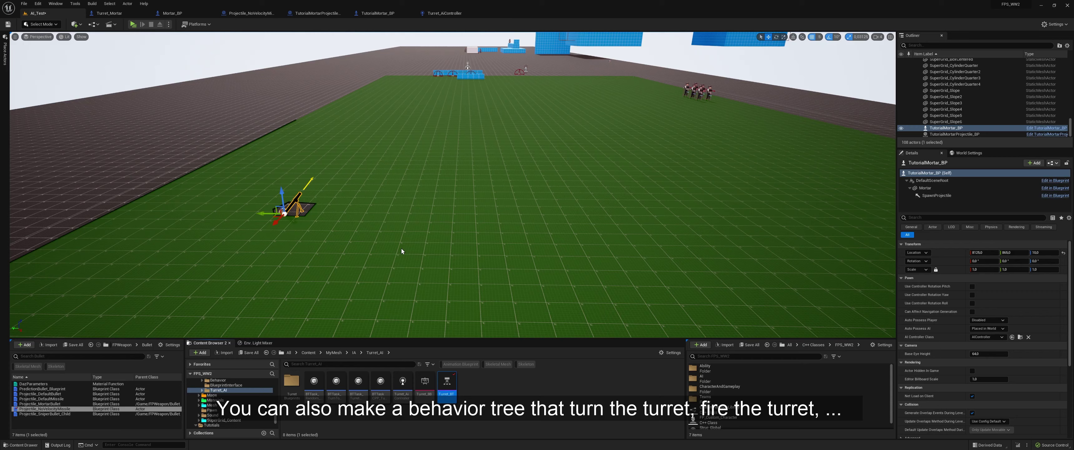
Open and close the Turret_BT behavior tree, then frame TutorialMortar_BP's Event Graph.
{"action": "double_click", "coordinate": [450, 390]}
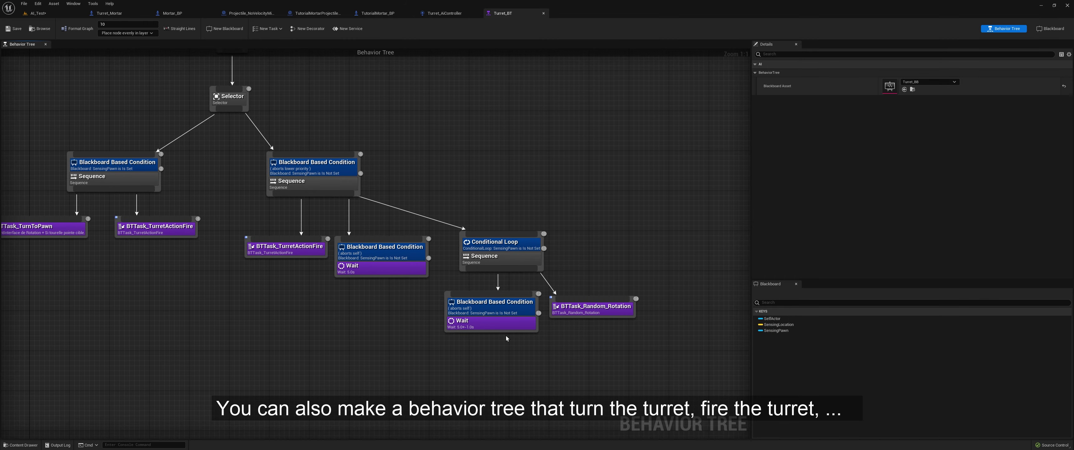
{"action": "left_click", "coordinate": [543, 14]}
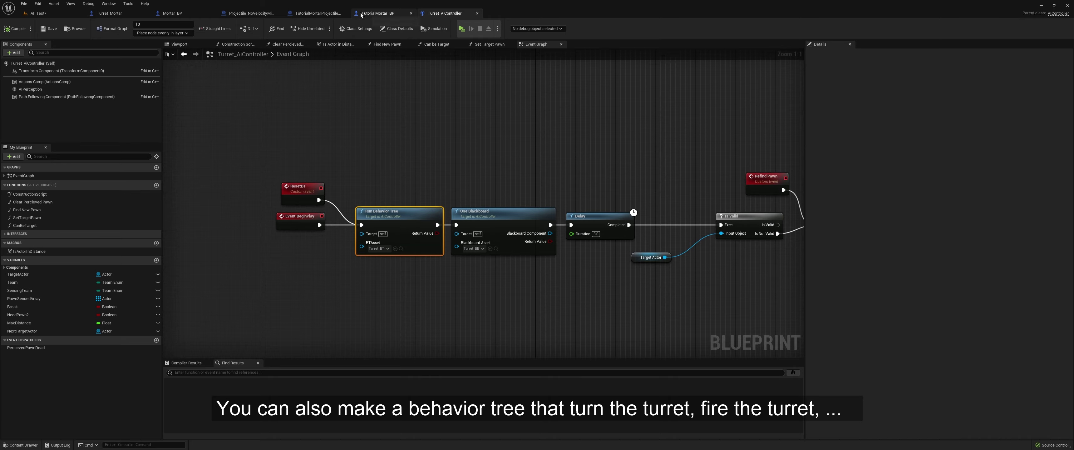
{"action": "left_click", "coordinate": [373, 13]}
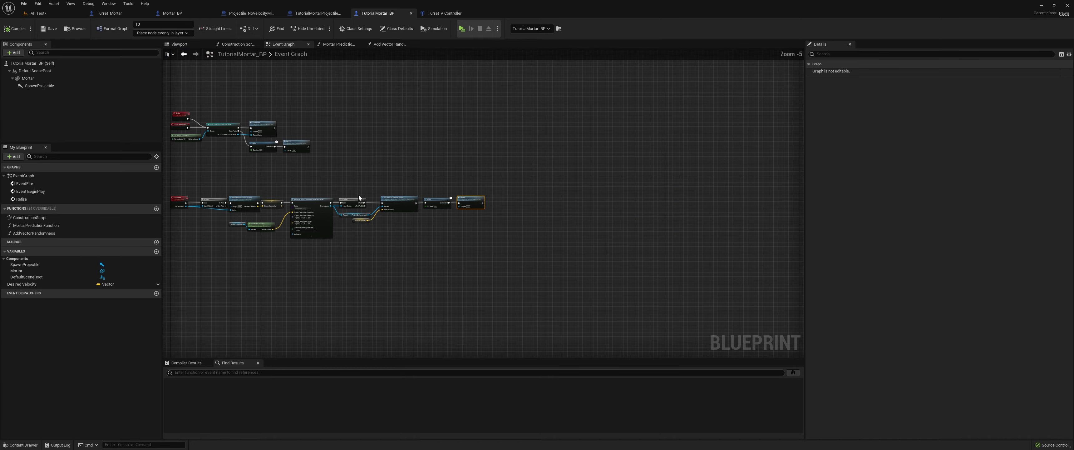
{"action": "scroll", "coordinate": [457, 173], "scroll_direction": "down", "scroll_amount": 4}
{"action": "right_click_drag", "start_coordinate": [457, 173], "coordinate": [396, 276]}
{"action": "scroll", "coordinate": [396, 276], "scroll_direction": "up", "scroll_amount": 2}
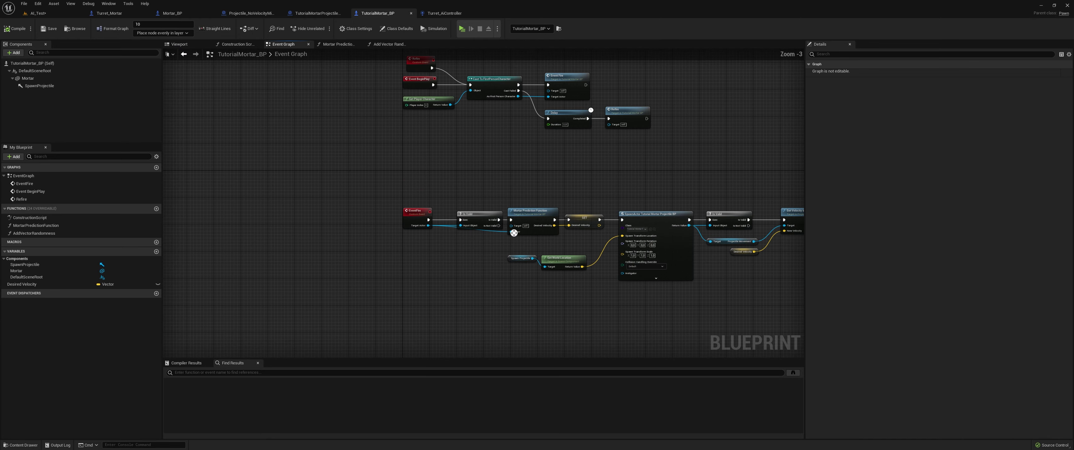
{"action": "scroll", "coordinate": [396, 276], "scroll_direction": "up", "scroll_amount": 1}
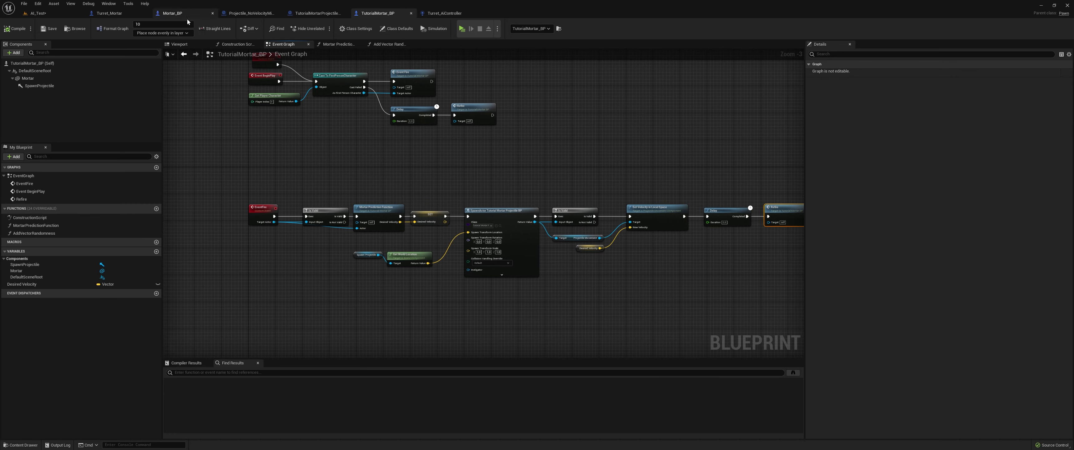
Inspect Turret_Mortar's Possess, Unpossess and input event nodes, then return to the AI_Test level.
{"action": "left_click", "coordinate": [110, 13]}
{"action": "scroll", "coordinate": [464, 180], "scroll_direction": "down", "scroll_amount": 2}
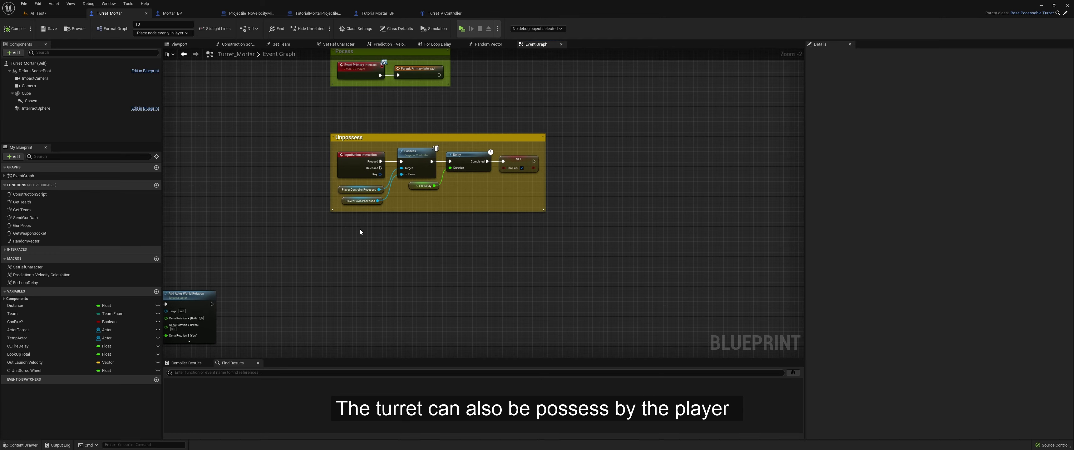
{"action": "mouse_move", "coordinate": [359, 227]}
{"action": "right_mouse_down"}
{"action": "mouse_move", "coordinate": [394, 313]}
{"action": "mouse_move", "coordinate": [511, 113]}
{"action": "right_mouse_up"}
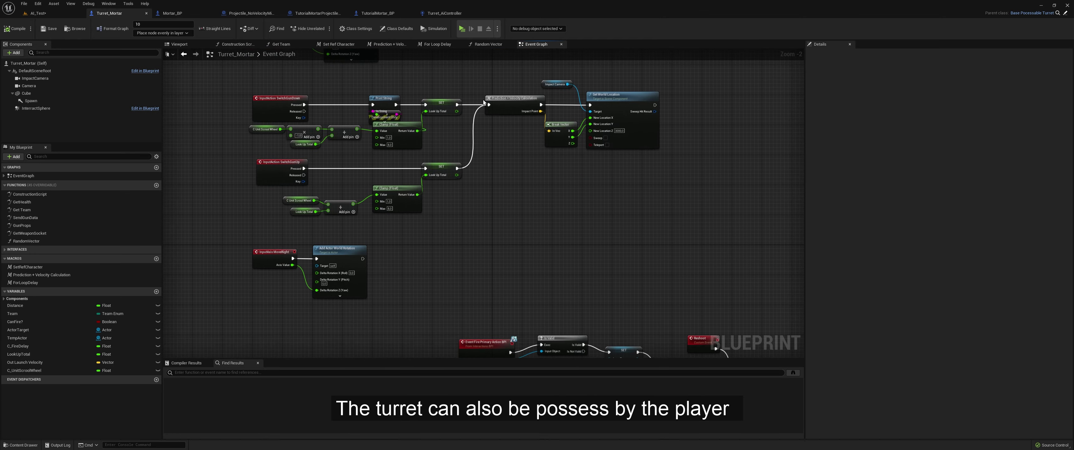
{"action": "mouse_move", "coordinate": [470, 213]}
{"action": "right_mouse_down"}
{"action": "mouse_move", "coordinate": [379, 132]}
{"action": "mouse_move", "coordinate": [402, 195]}
{"action": "mouse_move", "coordinate": [394, 286]}
{"action": "right_mouse_up"}
{"action": "scroll", "coordinate": [401, 196], "scroll_direction": "down", "scroll_amount": 2}
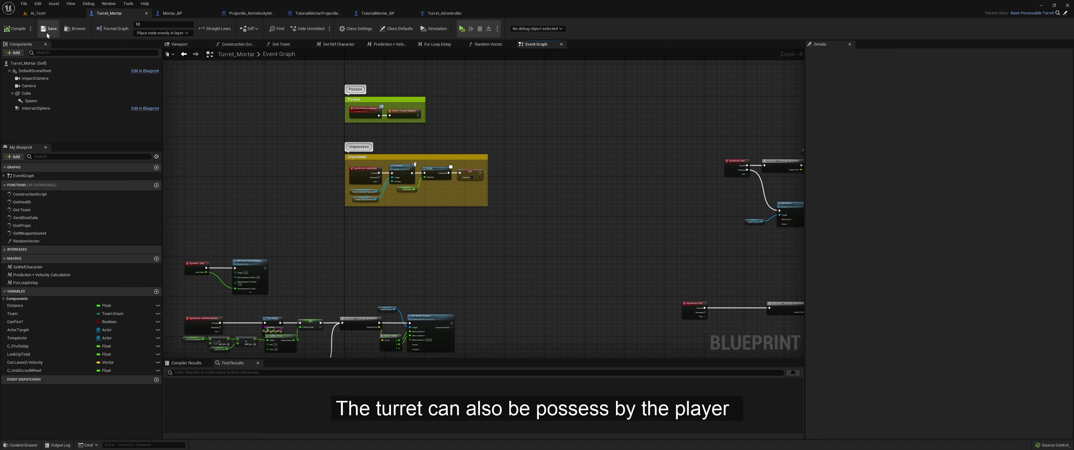
{"action": "left_click", "coordinate": [42, 14]}
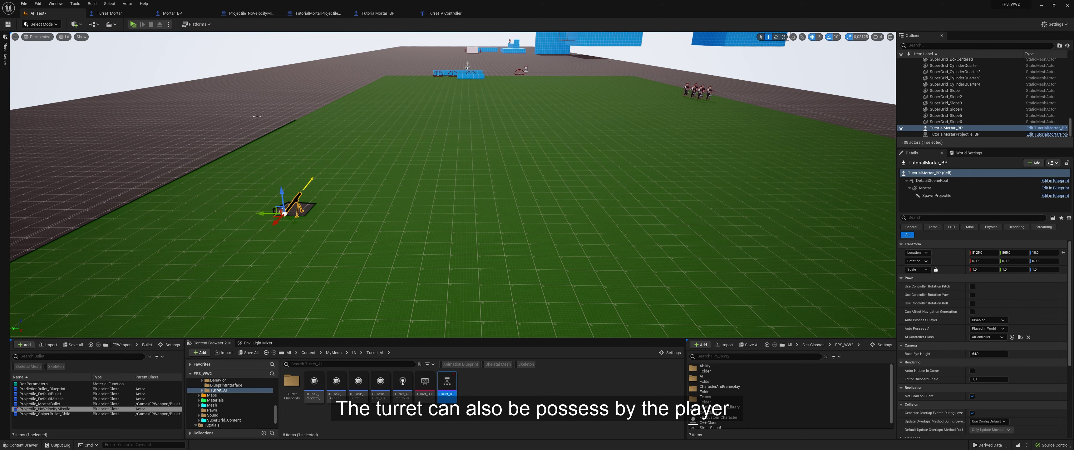